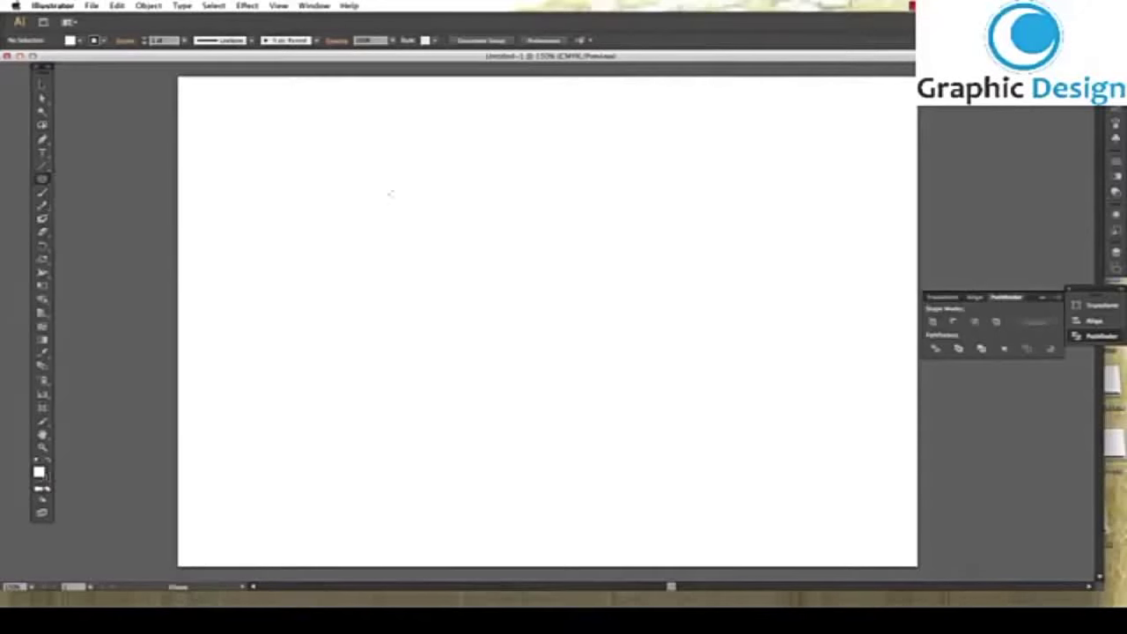
Draw a circle near the page centre with the Ellipse tool and select it
{"action": "left_click_drag", "start_coordinate": [422, 181], "coordinate": [617, 375]}
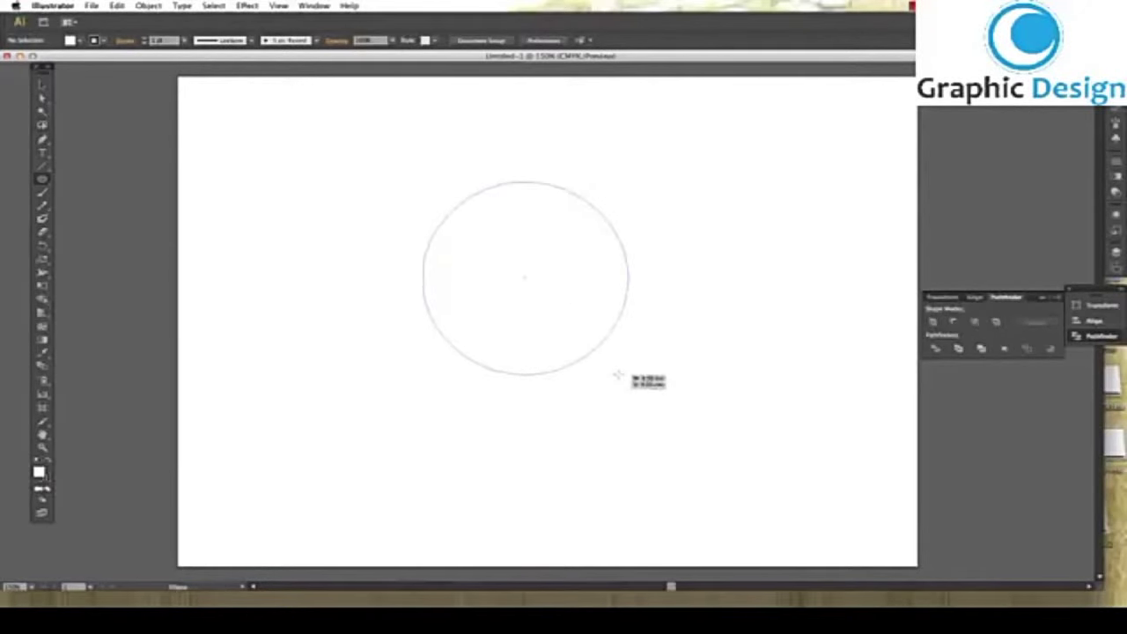
{"action": "left_click", "coordinate": [44, 86]}
{"action": "left_click_drag", "start_coordinate": [290, 113], "coordinate": [563, 304]}
Fill the circle orange-red and set its stroke to None
{"action": "left_click", "coordinate": [79, 40]}
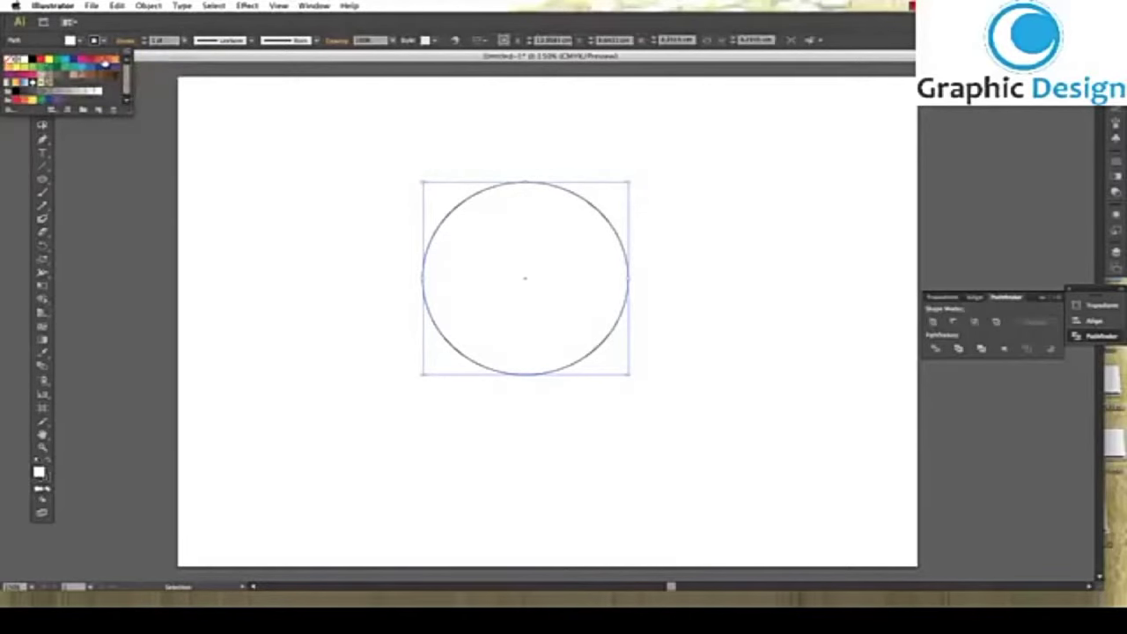
{"action": "left_click", "coordinate": [106, 64]}
{"action": "left_click", "coordinate": [518, 225]}
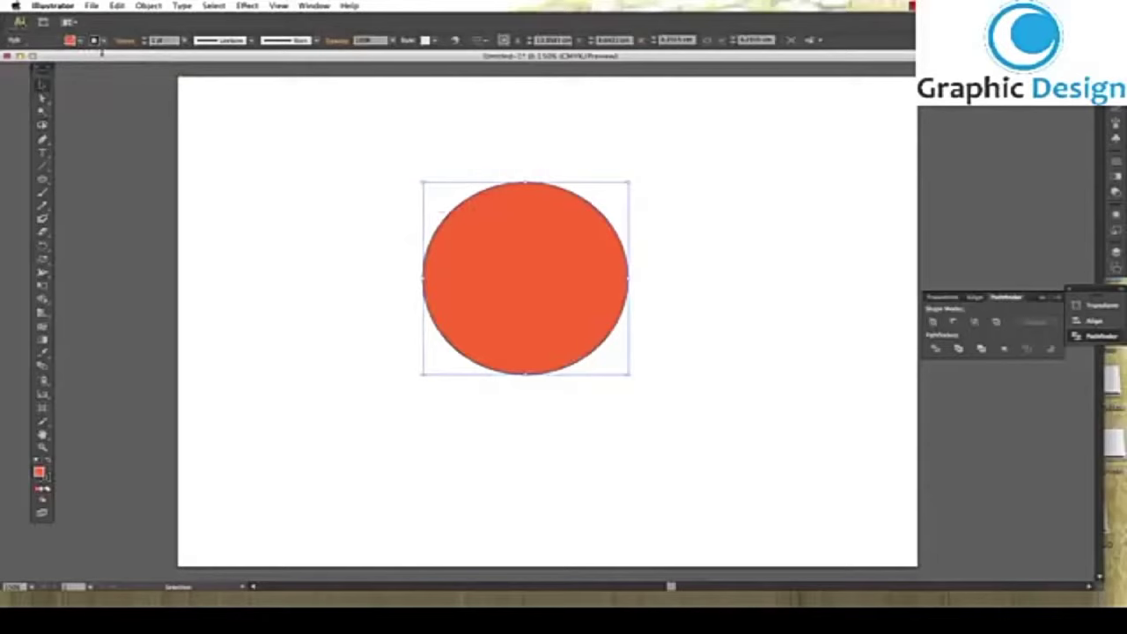
{"action": "left_click", "coordinate": [77, 41]}
{"action": "left_click", "coordinate": [9, 59]}
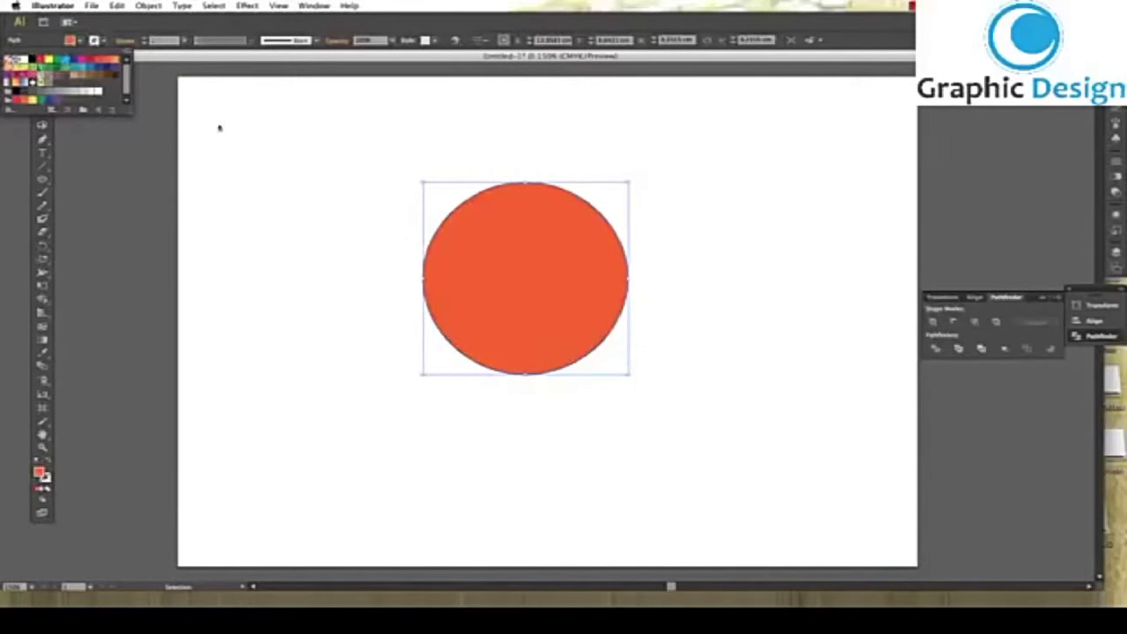
Pull curve handles from the circle's top, bottom and right anchors with Convert Anchor Point
{"action": "left_click_drag", "start_coordinate": [42, 138], "coordinate": [94, 155]}
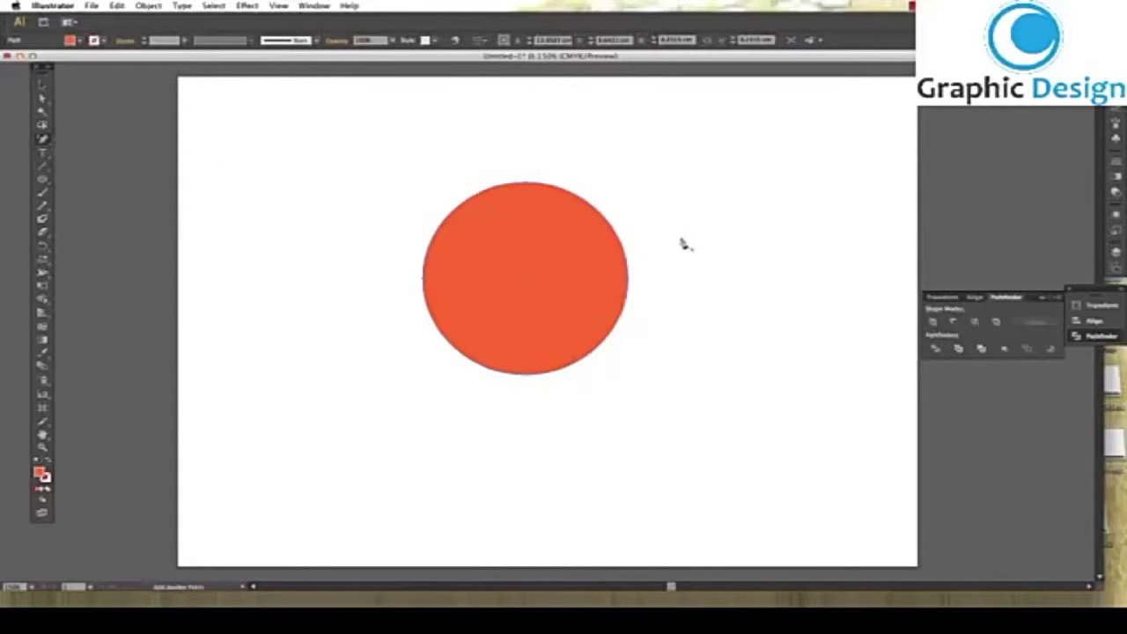
{"action": "left_click_drag", "start_coordinate": [42, 138], "coordinate": [95, 179]}
{"action": "left_click_drag", "start_coordinate": [526, 182], "coordinate": [562, 168]}
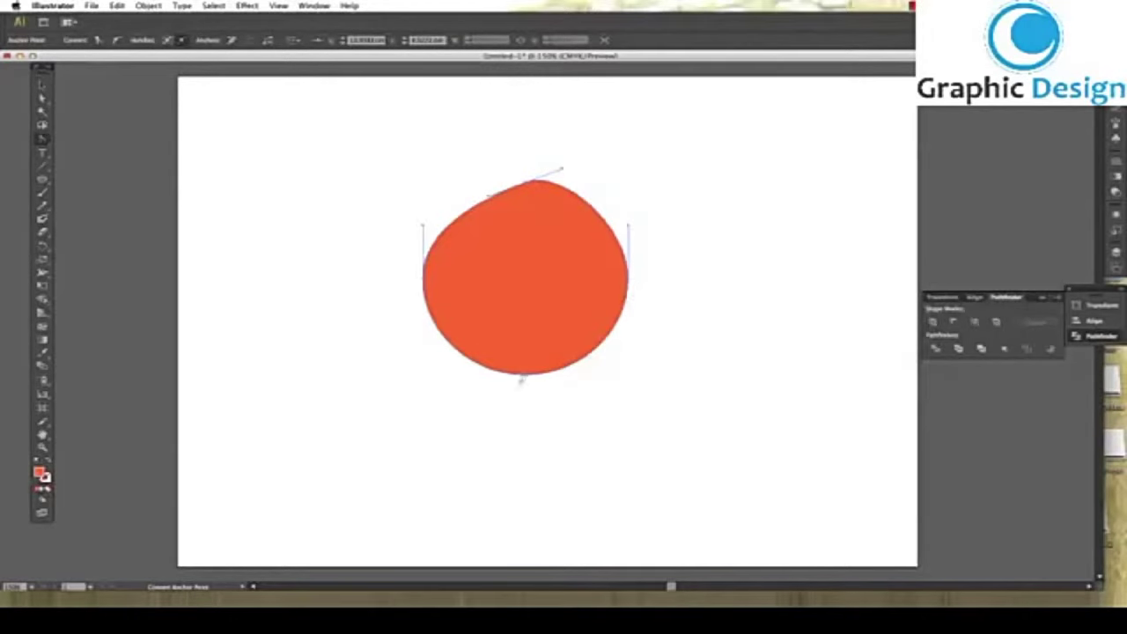
{"action": "left_click_drag", "start_coordinate": [524, 374], "coordinate": [472, 346]}
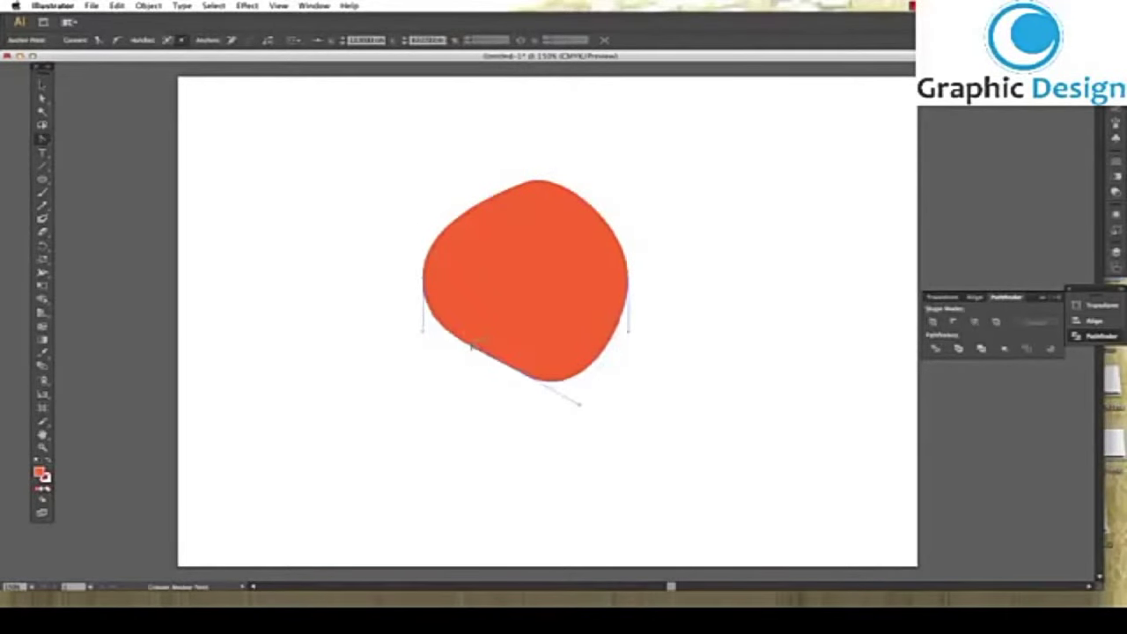
{"action": "left_click_drag", "start_coordinate": [631, 332], "coordinate": [606, 332]}
Rework the right and left anchors' curves so the blob's sides bend and wobble
{"action": "key", "text": "v"}
{"action": "key", "text": "shift+c"}
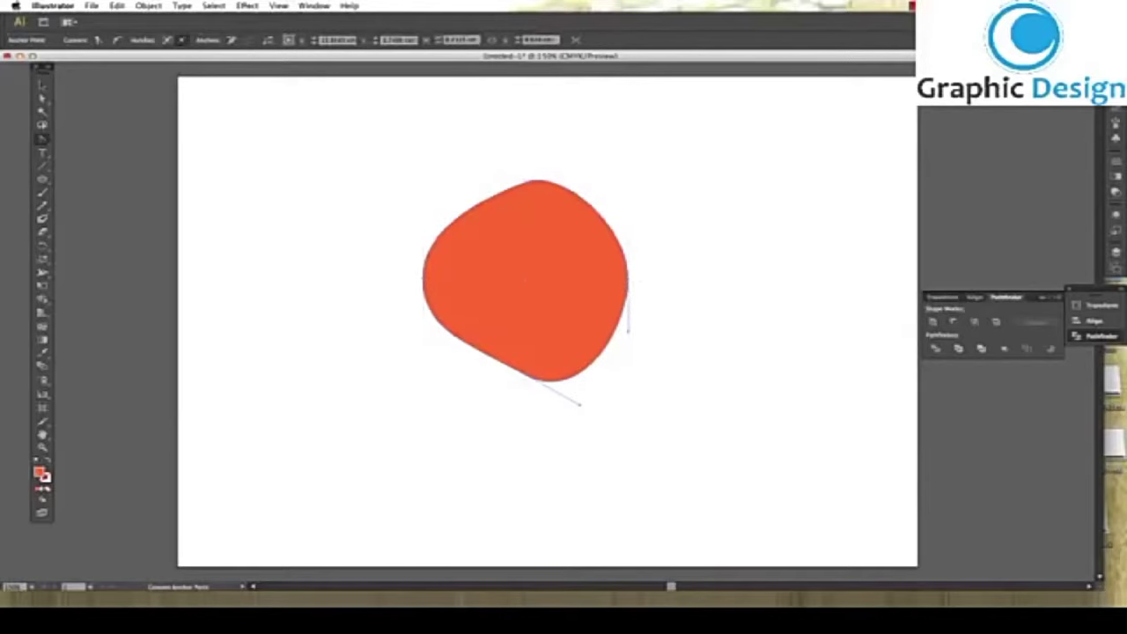
{"action": "left_click", "coordinate": [630, 280]}
{"action": "left_click_drag", "start_coordinate": [637, 272], "coordinate": [598, 319]}
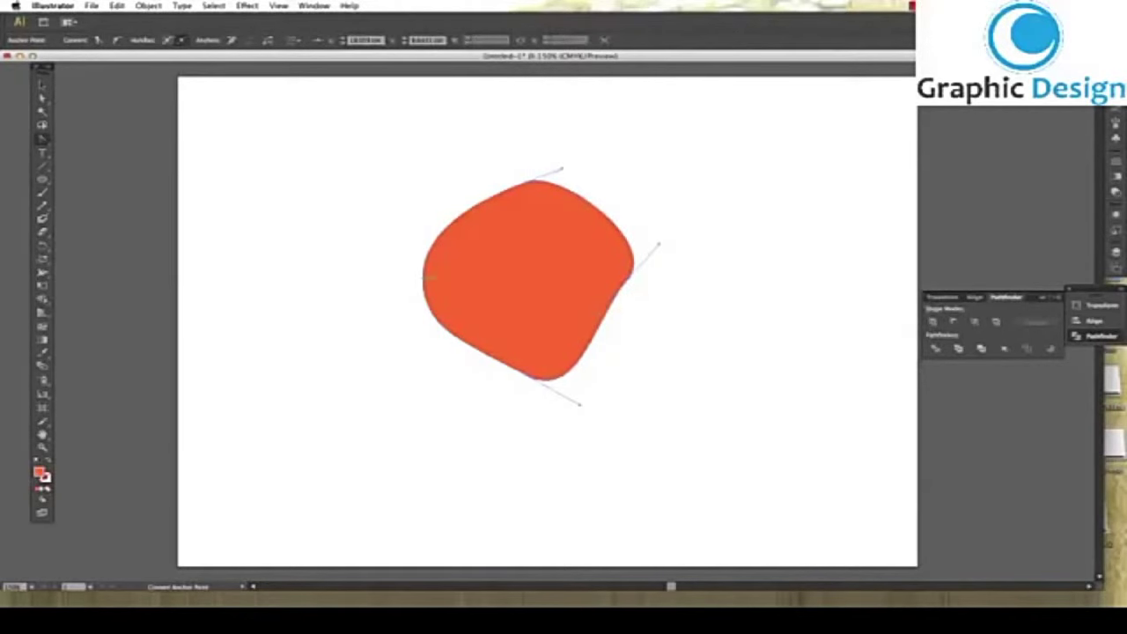
{"action": "left_click_drag", "start_coordinate": [424, 278], "coordinate": [453, 266]}
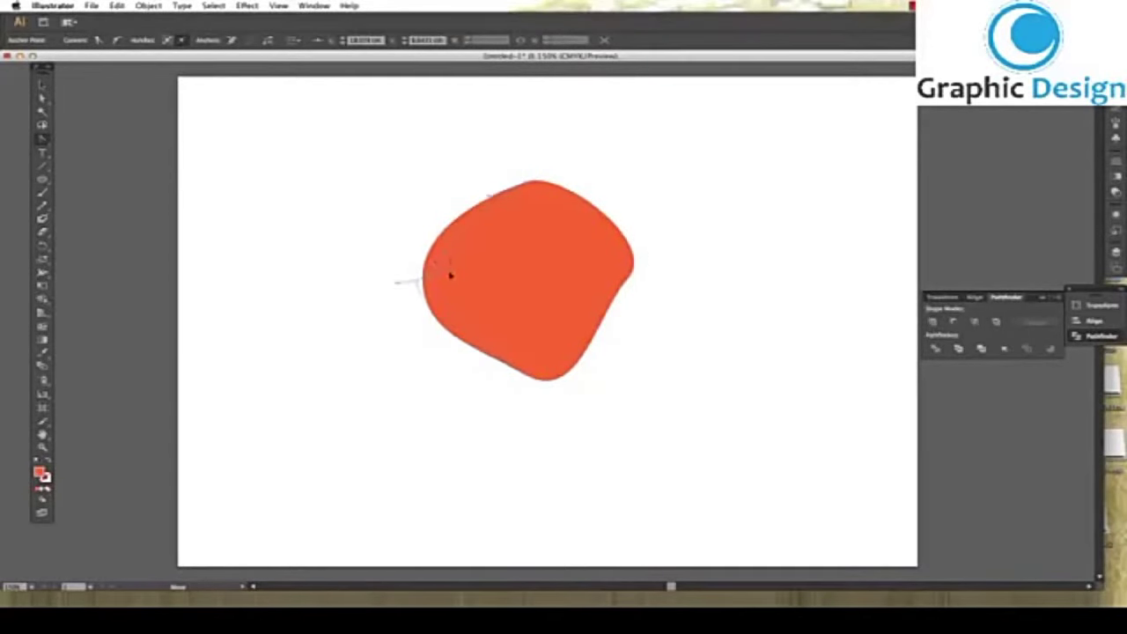
{"action": "left_click_drag", "start_coordinate": [453, 267], "coordinate": [401, 244]}
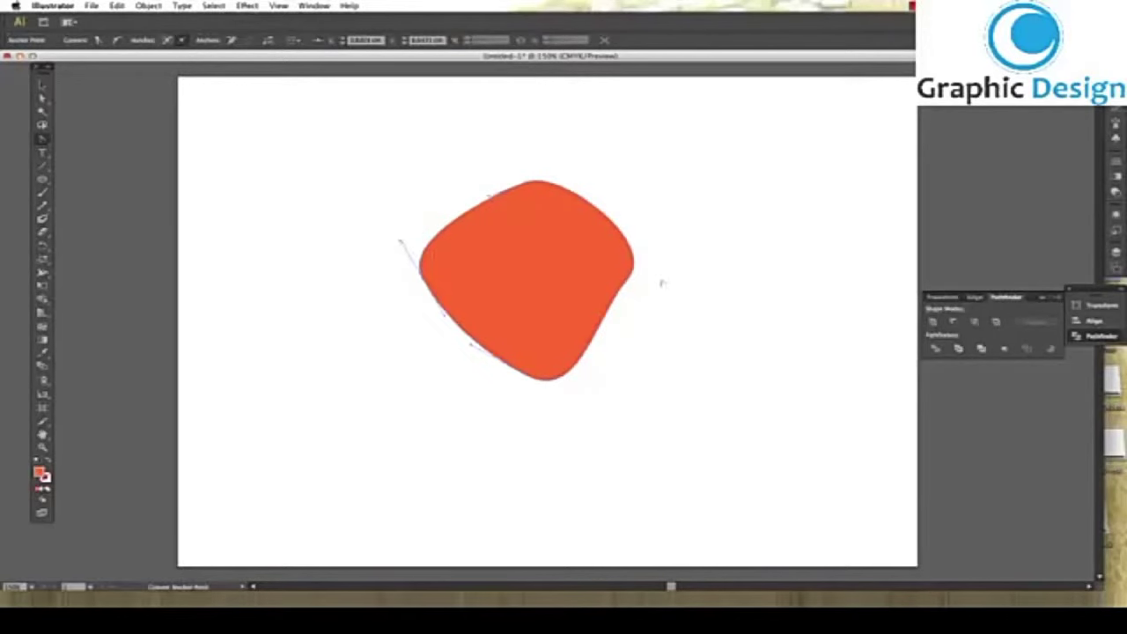
{"action": "left_click", "coordinate": [626, 280]}
{"action": "mouse_move", "coordinate": [631, 280]}
{"action": "left_mouse_down"}
{"action": "mouse_move", "coordinate": [581, 302]}
{"action": "mouse_move", "coordinate": [591, 292]}
{"action": "left_mouse_up"}
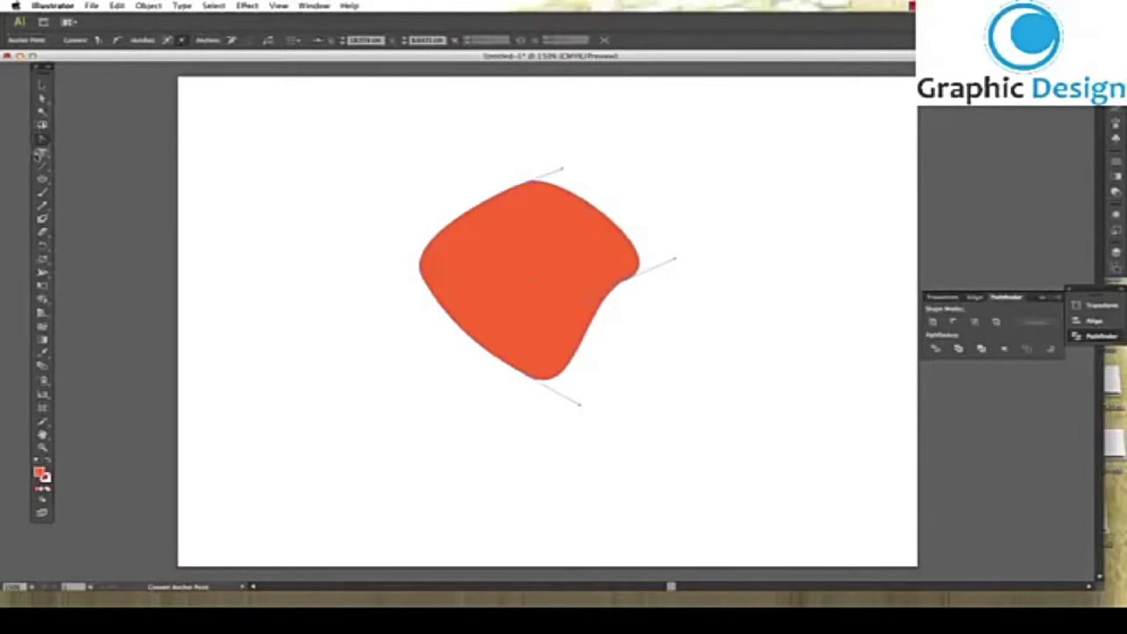
Fine-tune the right, top, upper-left and bottom curve handles with Direct Selection, then select the blob
{"action": "mouse_move", "coordinate": [41, 138]}
{"action": "left_mouse_down"}
{"action": "mouse_move", "coordinate": [70, 166]}
{"action": "mouse_move", "coordinate": [46, 111]}
{"action": "left_mouse_up"}
{"action": "left_click", "coordinate": [43, 99]}
{"action": "mouse_move", "coordinate": [634, 295]}
{"action": "left_mouse_down"}
{"action": "mouse_move", "coordinate": [680, 291]}
{"action": "mouse_move", "coordinate": [710, 261]}
{"action": "left_mouse_up"}
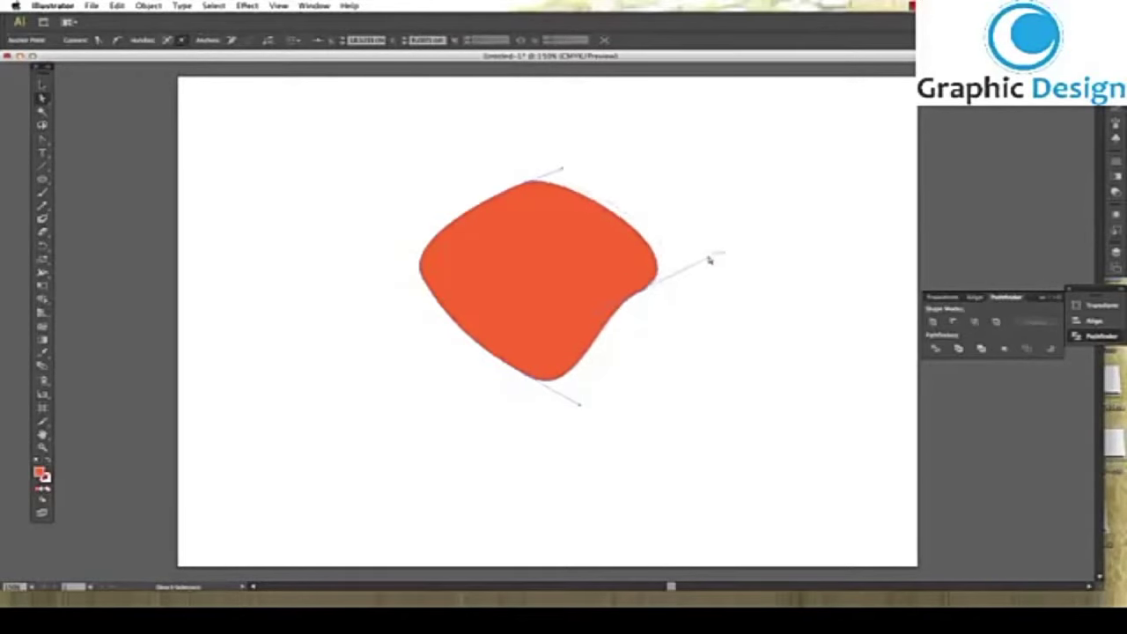
{"action": "left_click_drag", "start_coordinate": [563, 169], "coordinate": [582, 162]}
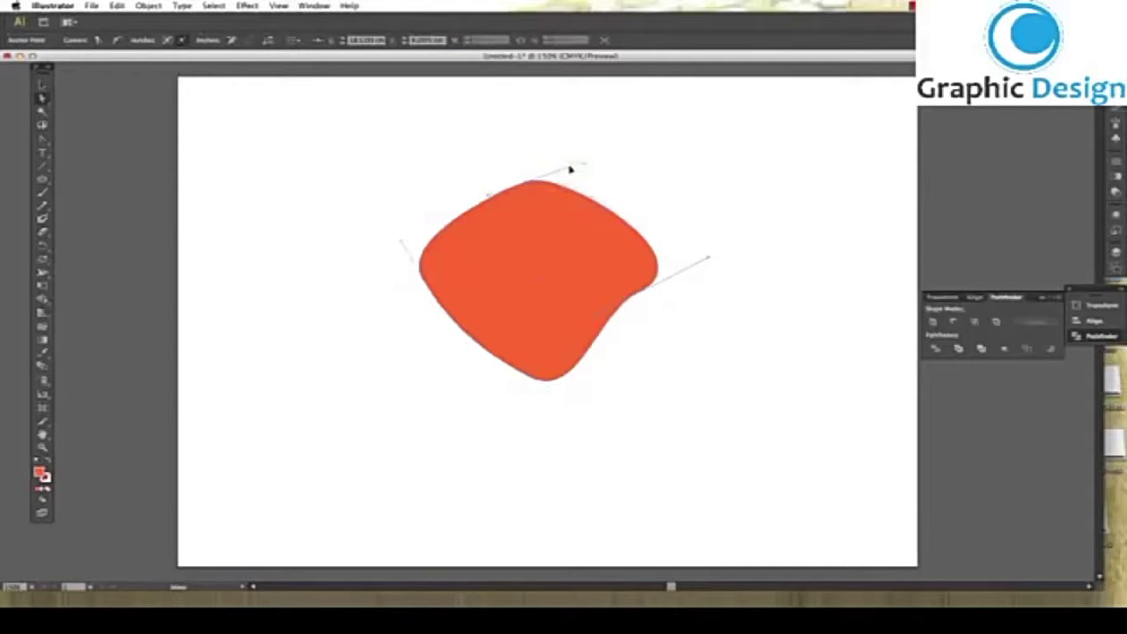
{"action": "left_click", "coordinate": [420, 272]}
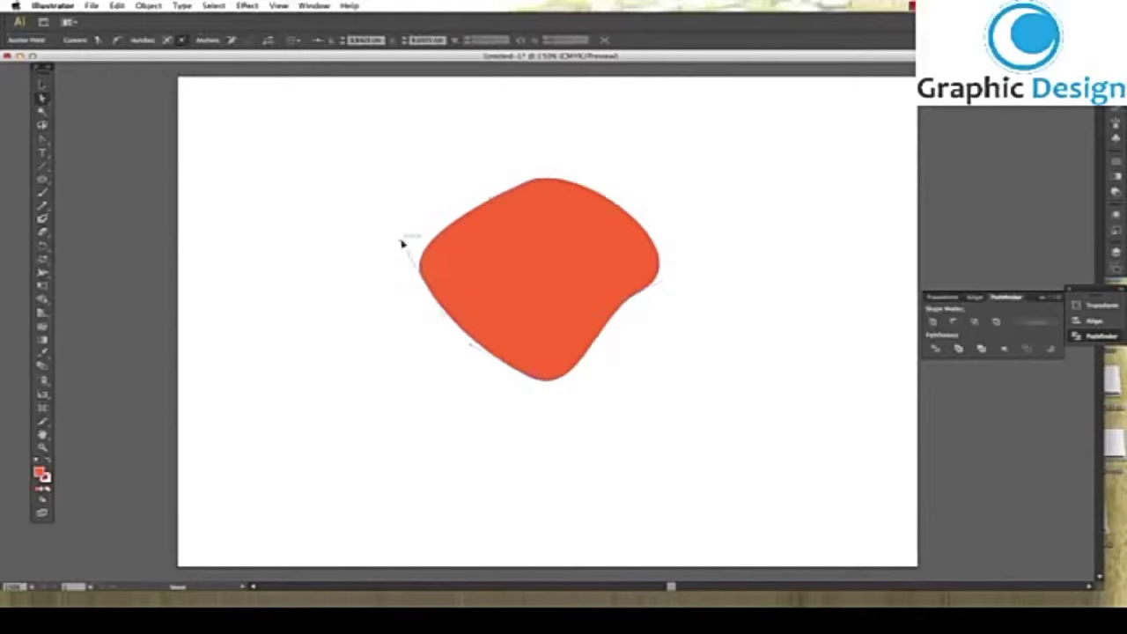
{"action": "mouse_move", "coordinate": [387, 259]}
{"action": "left_mouse_down"}
{"action": "mouse_move", "coordinate": [459, 248]}
{"action": "mouse_move", "coordinate": [498, 194]}
{"action": "mouse_move", "coordinate": [469, 182]}
{"action": "left_mouse_up"}
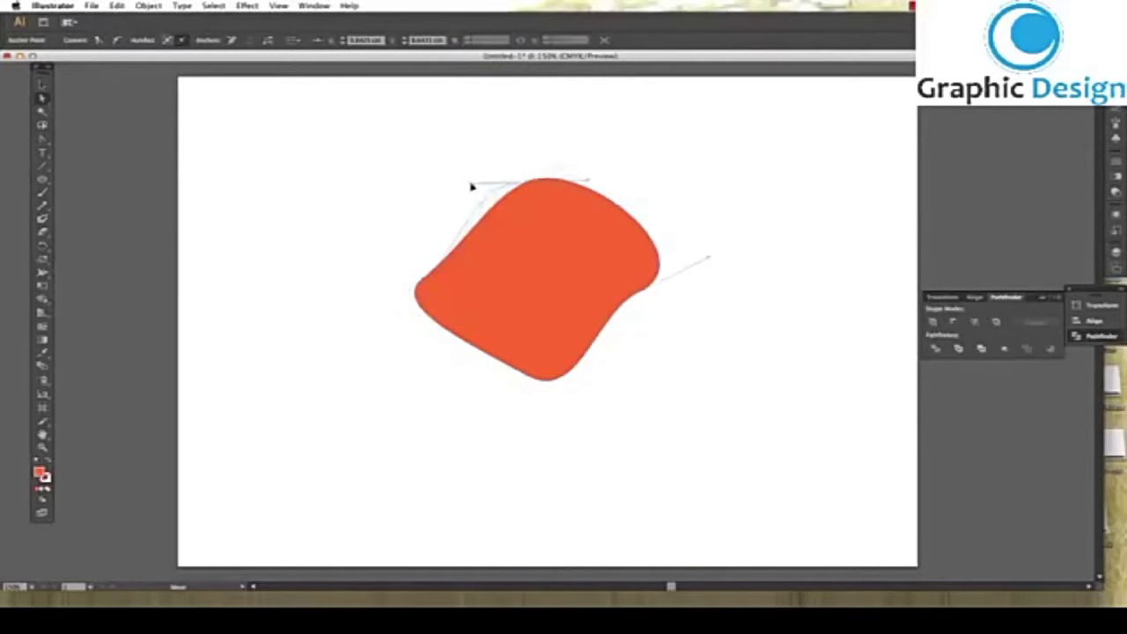
{"action": "left_click_drag", "start_coordinate": [523, 377], "coordinate": [535, 376]}
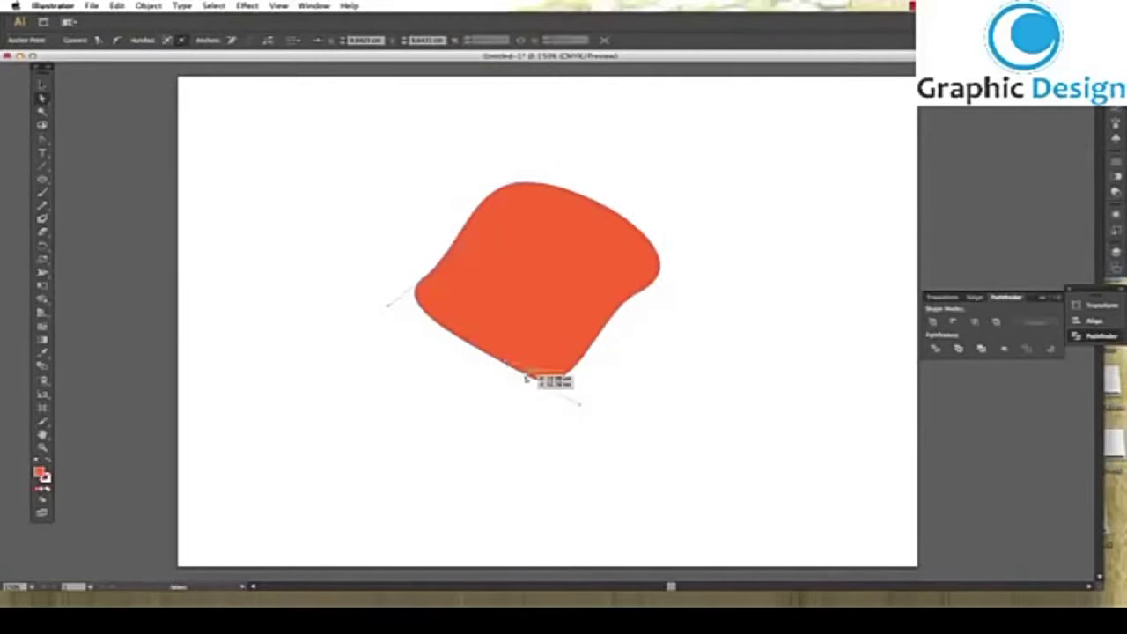
{"action": "left_click_drag", "start_coordinate": [589, 402], "coordinate": [593, 386]}
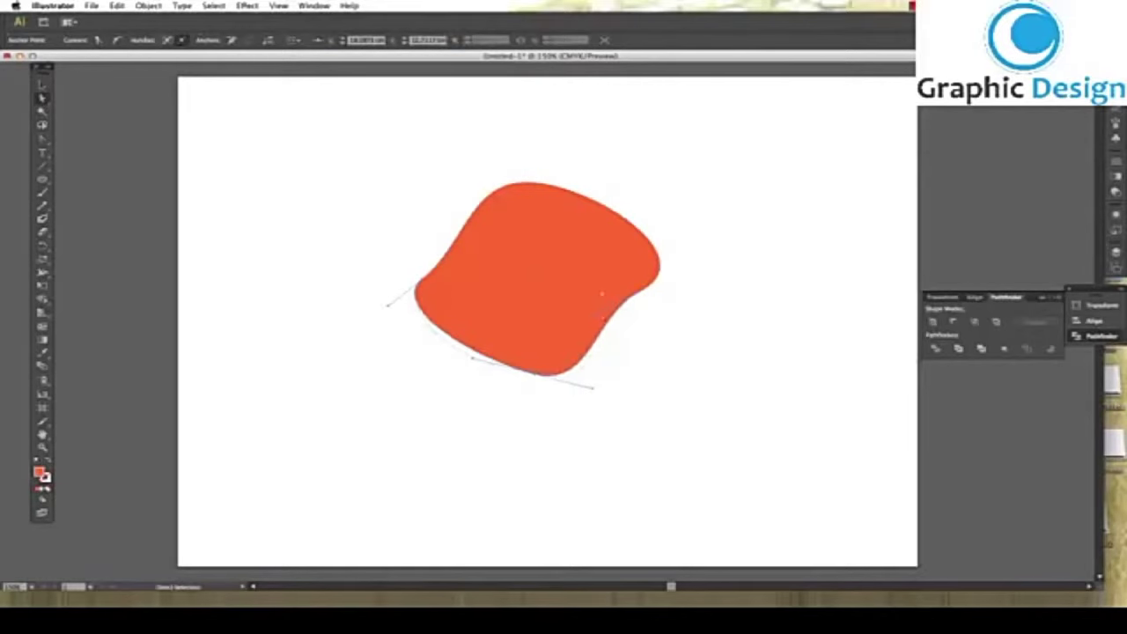
{"action": "left_click", "coordinate": [41, 84]}
{"action": "left_click", "coordinate": [651, 176]}
Nudge the blob up-left and rotate it about 15° clockwise
{"action": "left_click_drag", "start_coordinate": [574, 264], "coordinate": [563, 248]}
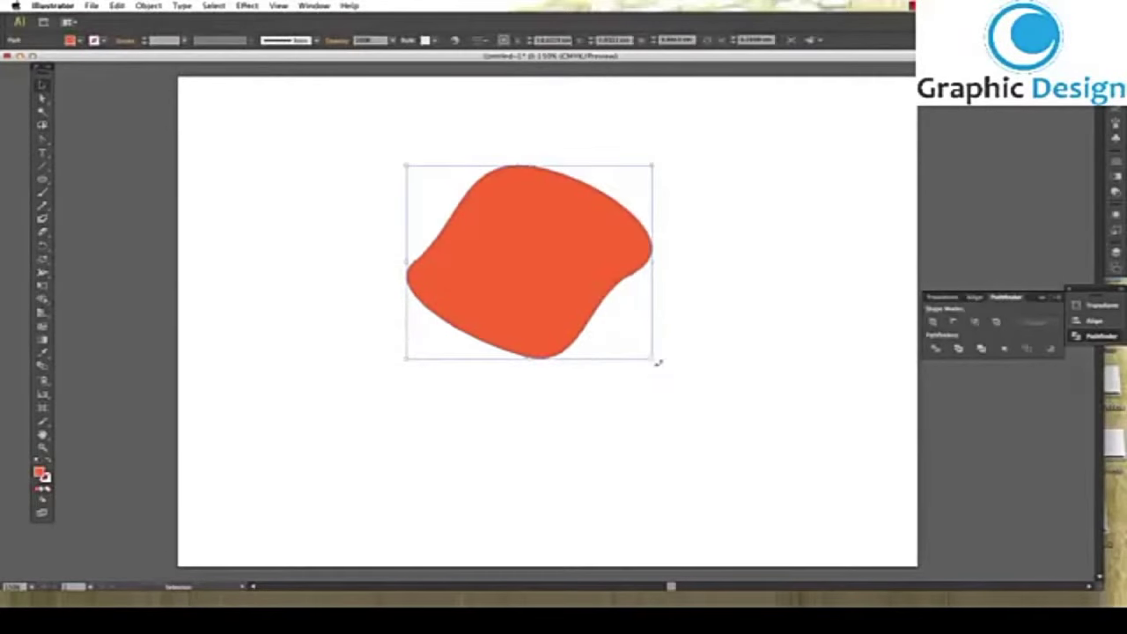
{"action": "left_click", "coordinate": [657, 365]}
{"action": "left_click", "coordinate": [569, 315]}
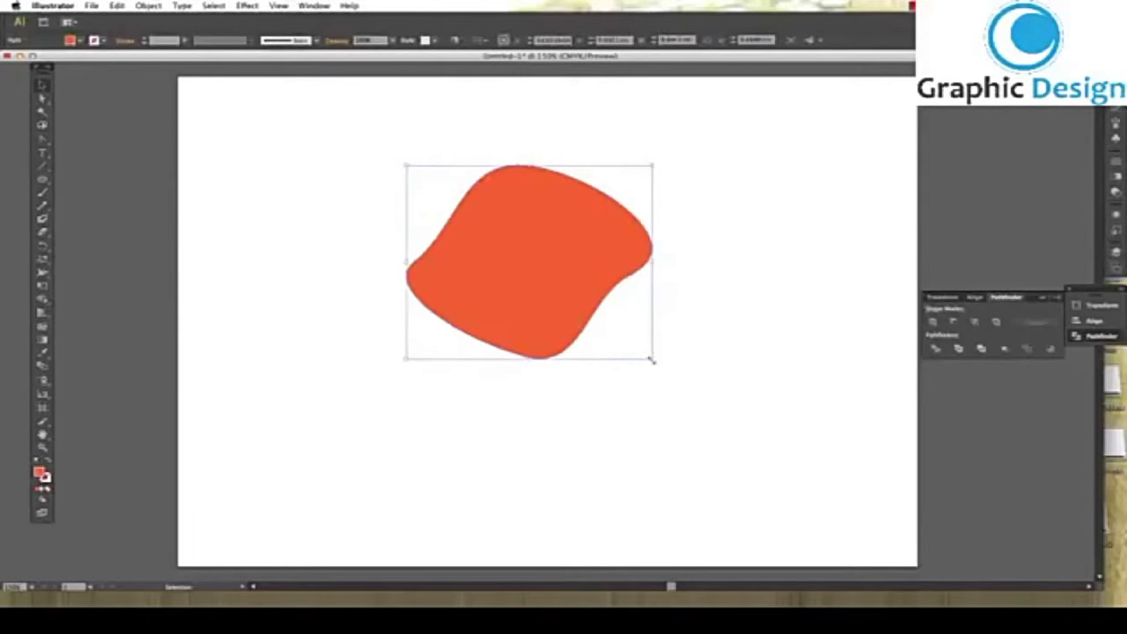
{"action": "mouse_move", "coordinate": [658, 361]}
{"action": "left_mouse_down"}
{"action": "mouse_move", "coordinate": [661, 334]}
{"action": "mouse_move", "coordinate": [663, 349]}
{"action": "left_mouse_up"}
{"action": "left_click", "coordinate": [661, 384]}
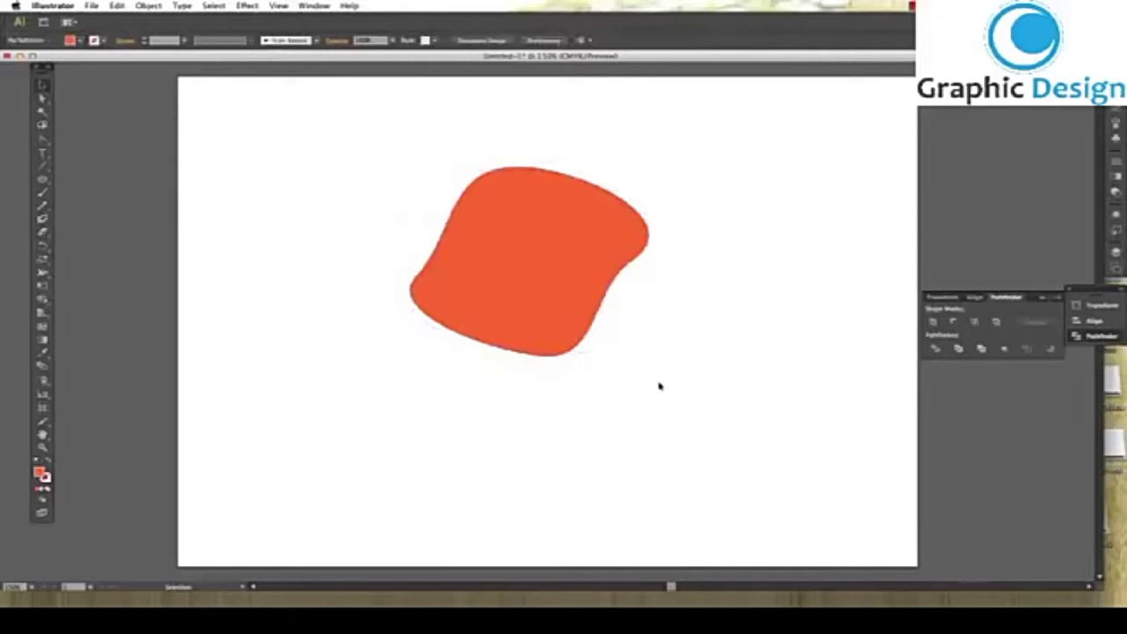
{"action": "left_click", "coordinate": [528, 269]}
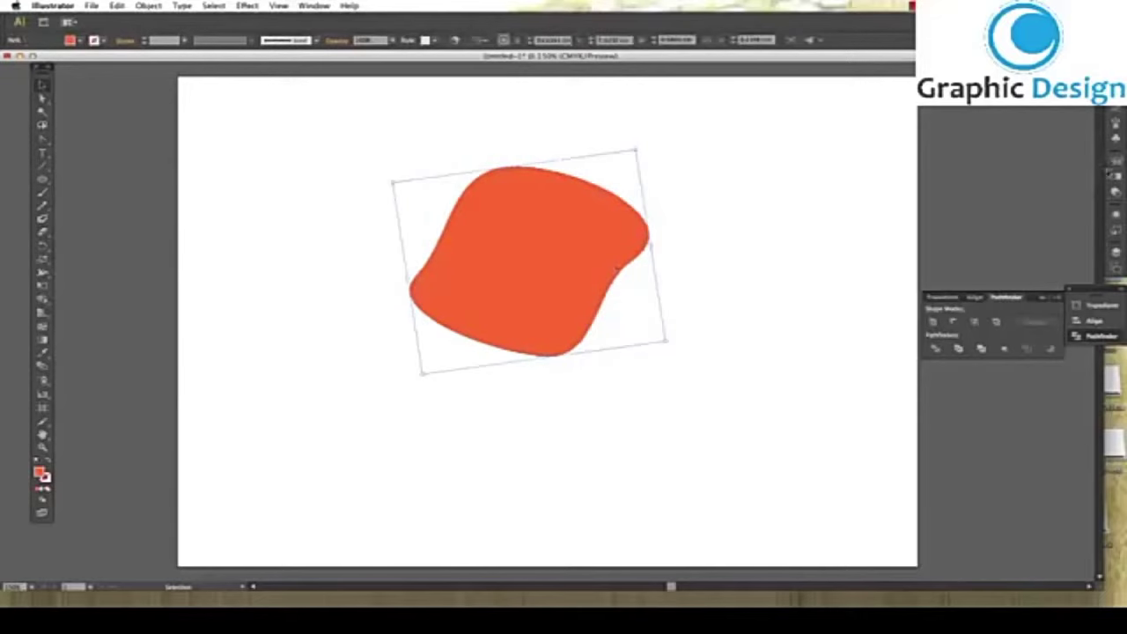
Give the blob a radial gradient with a darkened orange outer stop
{"action": "left_click", "coordinate": [1115, 176]}
{"action": "left_click", "coordinate": [1043, 232]}
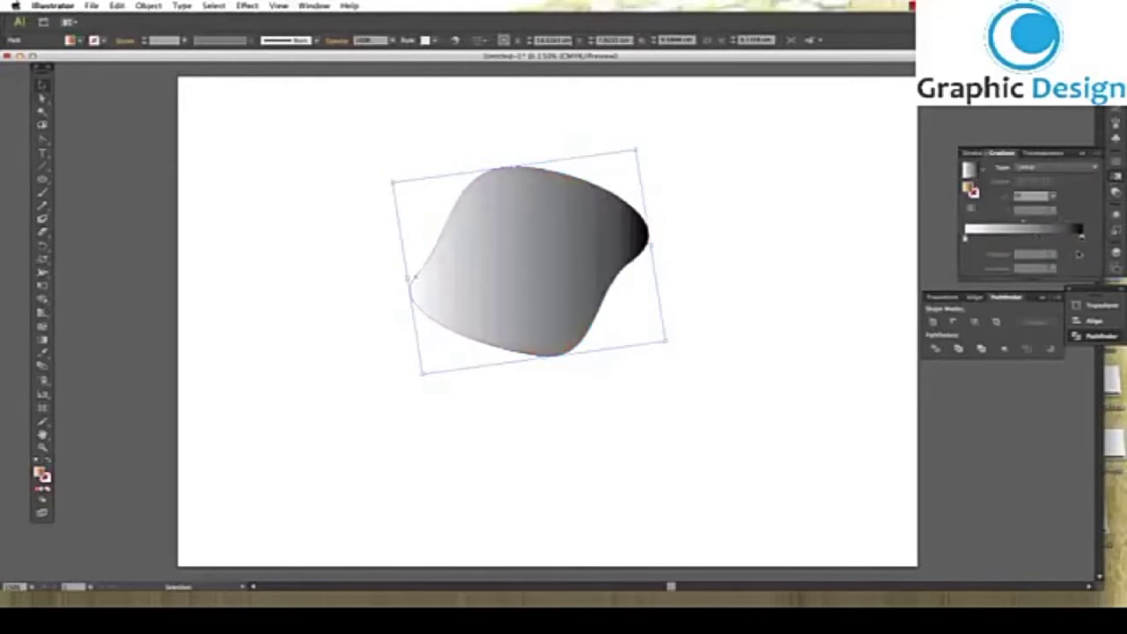
{"action": "left_click", "coordinate": [1057, 168]}
{"action": "left_click", "coordinate": [1056, 180]}
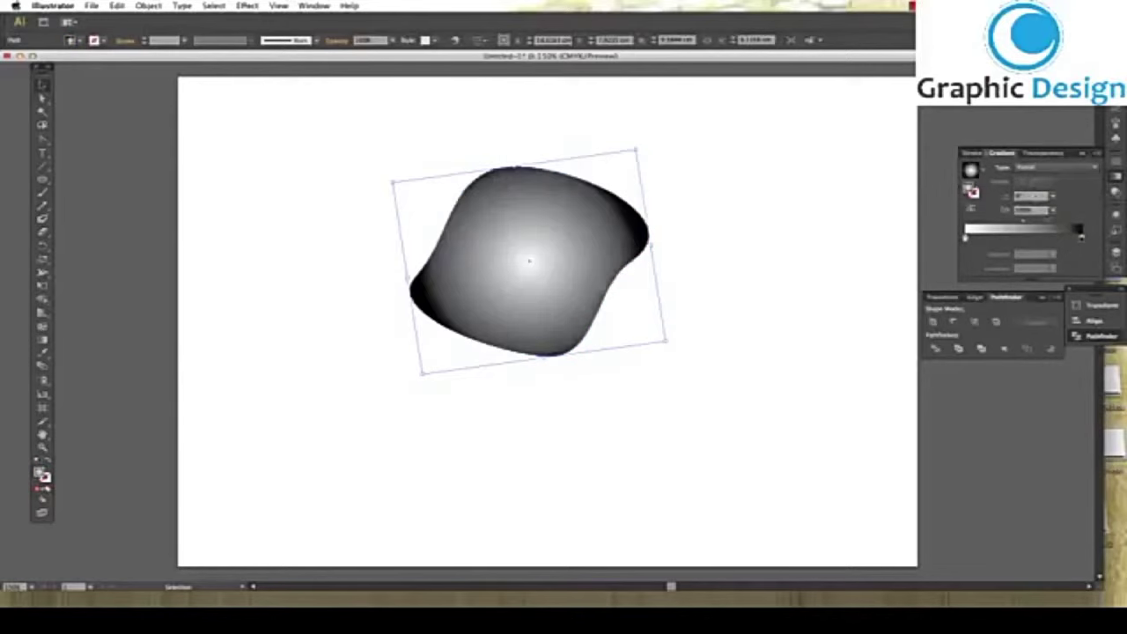
{"action": "double_click", "coordinate": [1082, 236]}
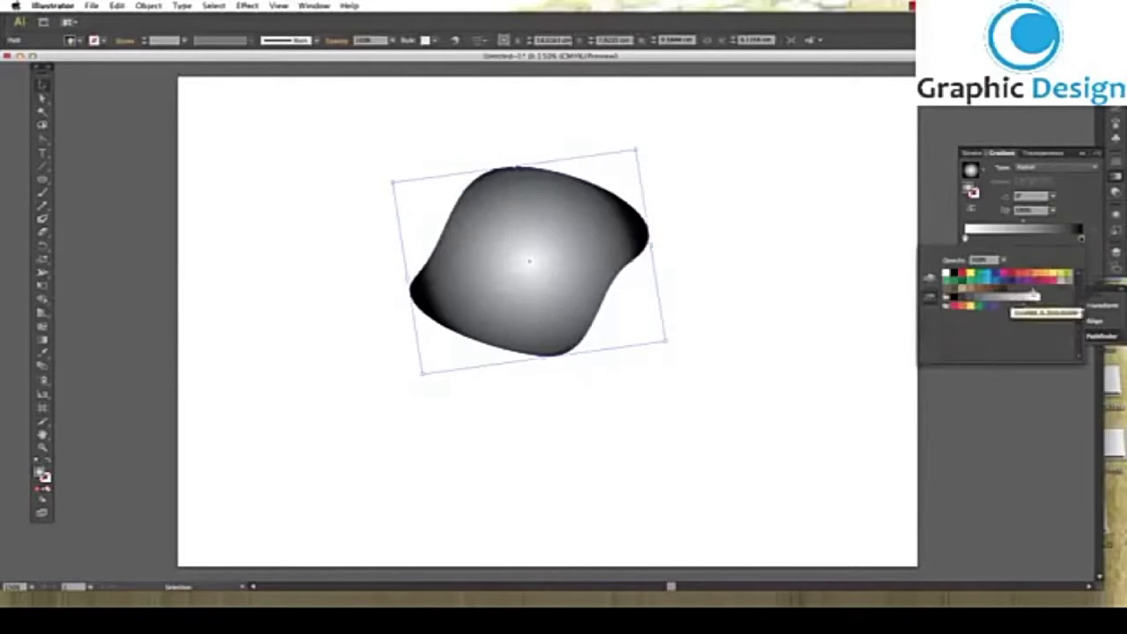
{"action": "left_click", "coordinate": [1021, 278]}
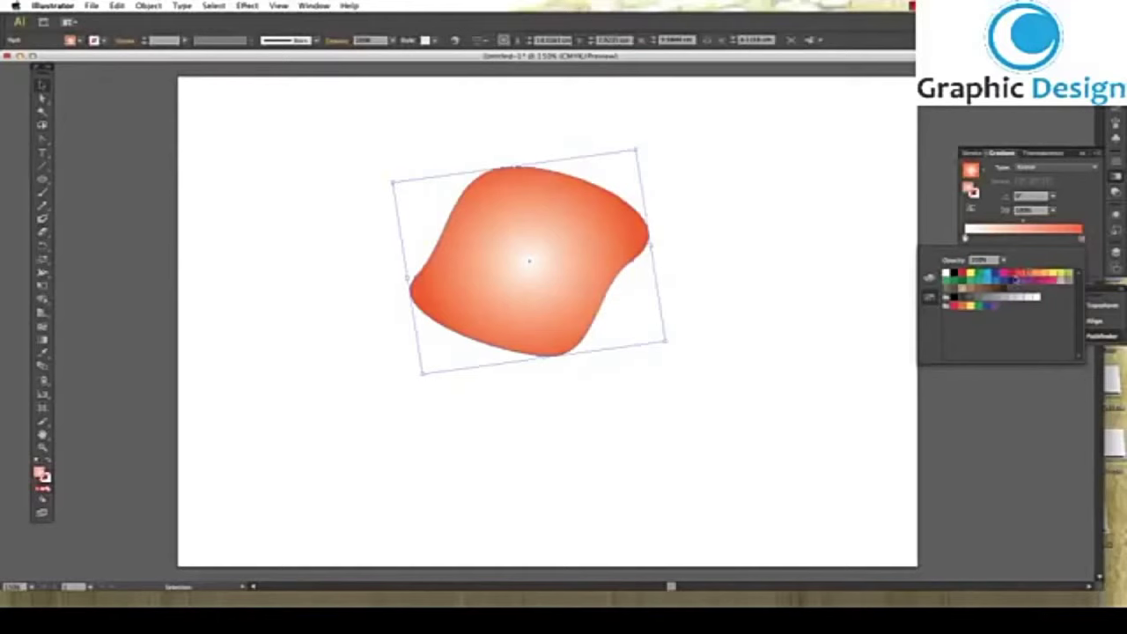
{"action": "left_click", "coordinate": [930, 278]}
{"action": "left_click_drag", "start_coordinate": [1009, 320], "coordinate": [1010, 324]}
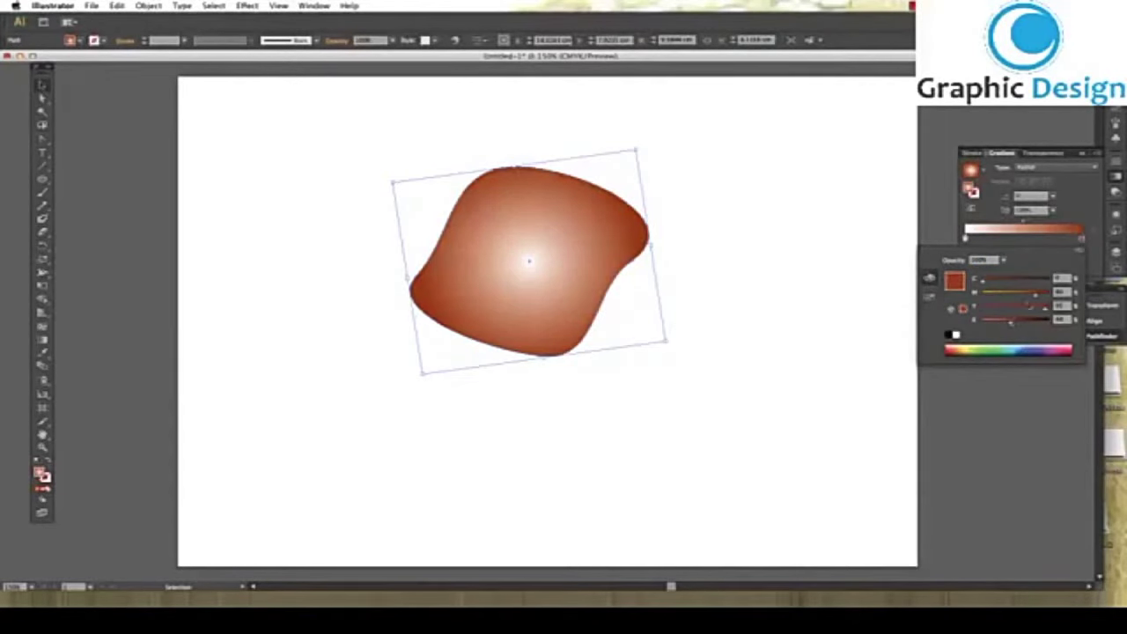
{"action": "left_click", "coordinate": [966, 240]}
Make the gradient centre orange and edges dark red, shift the midpoint, then deselect
{"action": "double_click", "coordinate": [967, 239]}
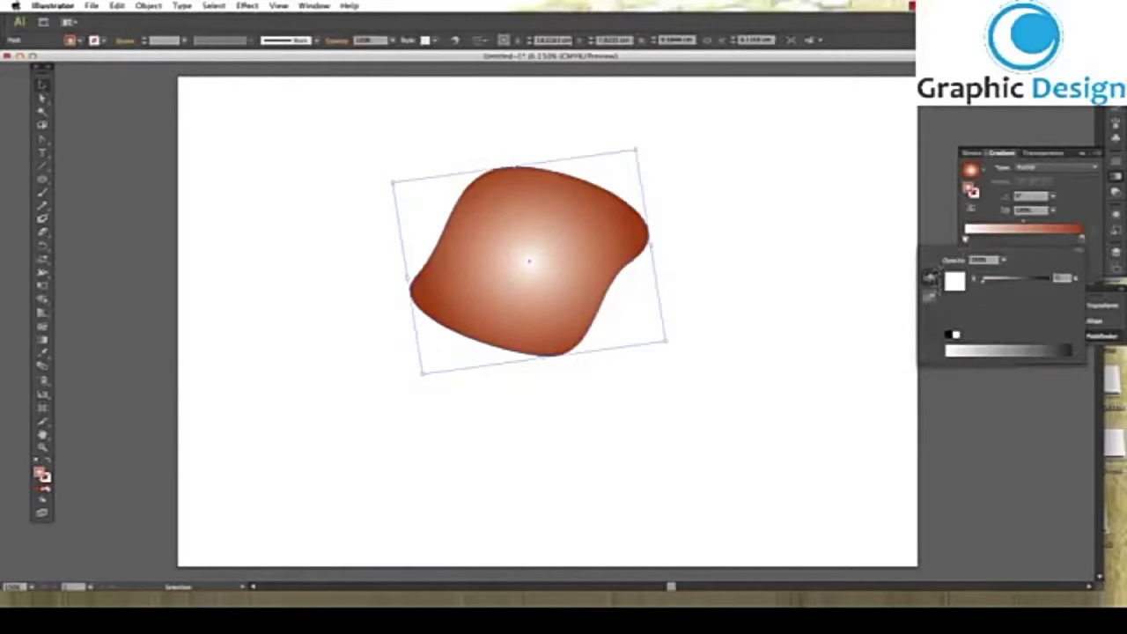
{"action": "left_click", "coordinate": [930, 297]}
{"action": "left_click", "coordinate": [1027, 277]}
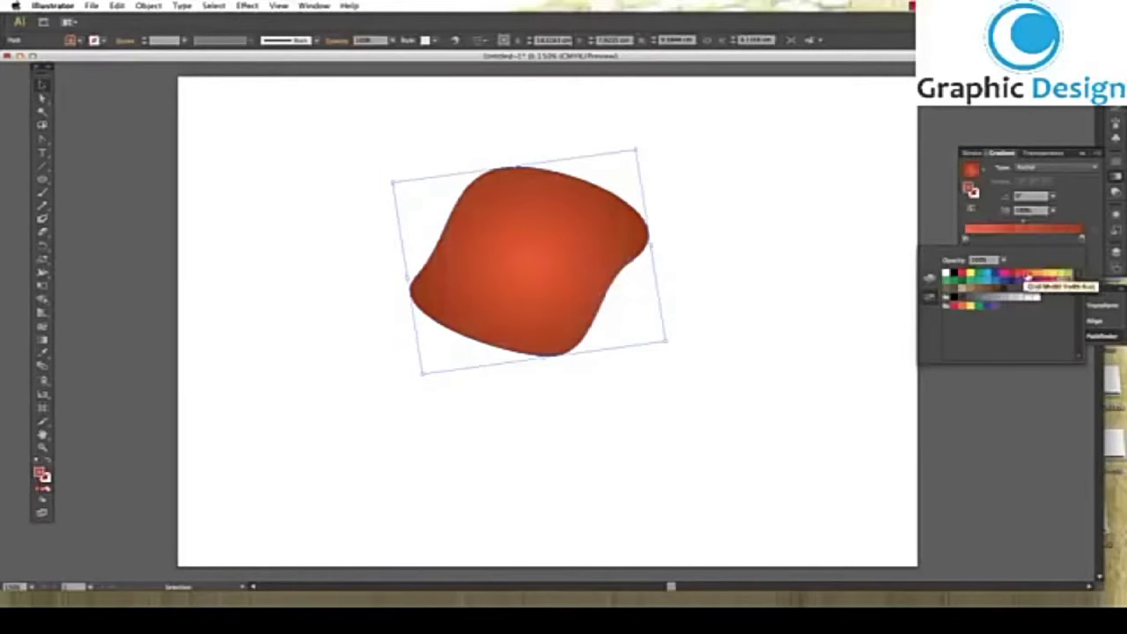
{"action": "double_click", "coordinate": [1083, 240]}
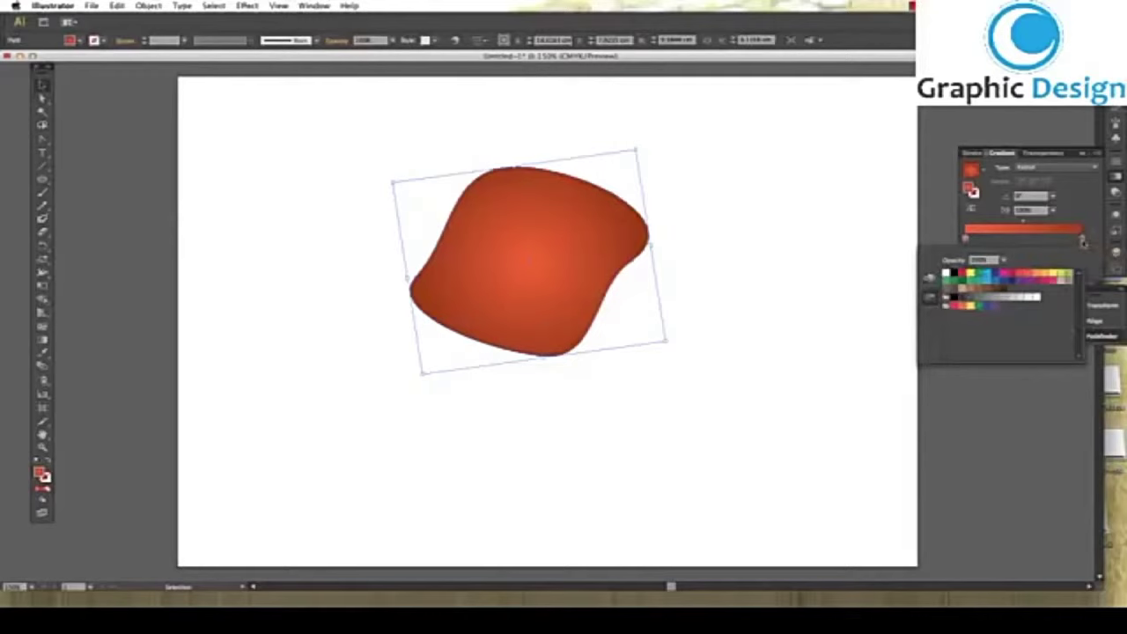
{"action": "left_click", "coordinate": [1021, 280]}
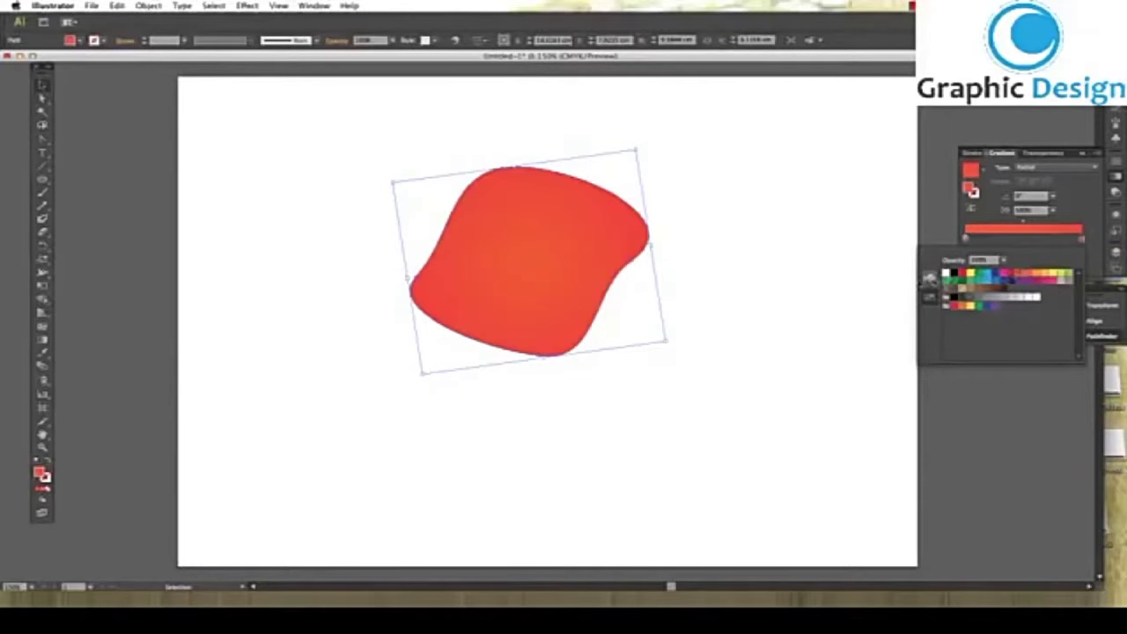
{"action": "left_click", "coordinate": [929, 277]}
{"action": "left_click_drag", "start_coordinate": [995, 322], "coordinate": [1004, 320]}
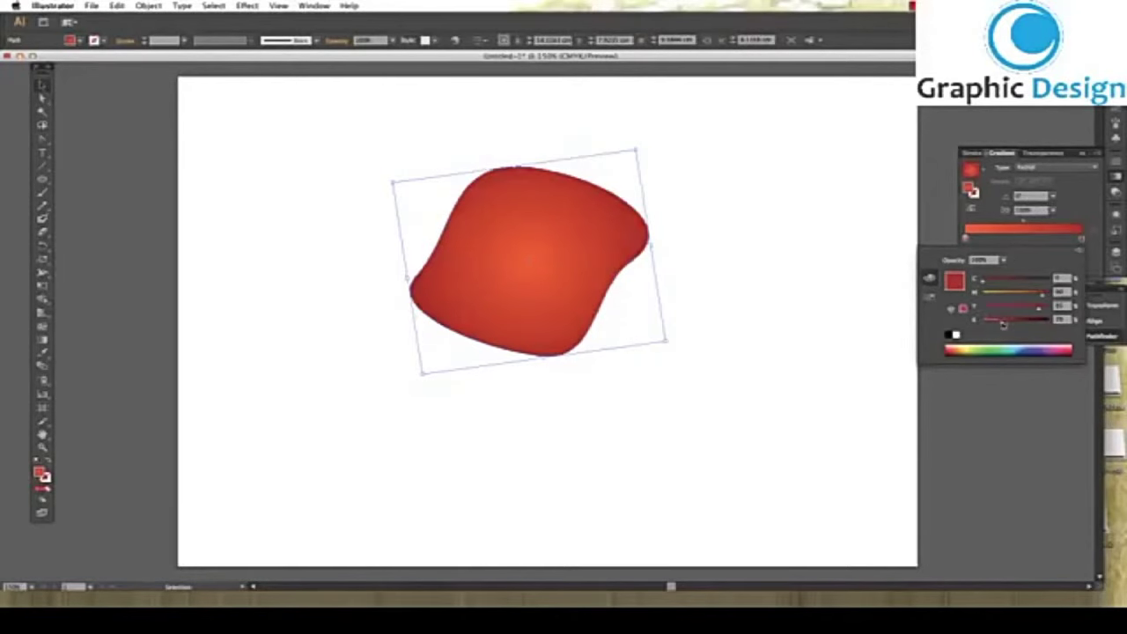
{"action": "left_click", "coordinate": [1021, 226]}
{"action": "left_click", "coordinate": [1026, 225]}
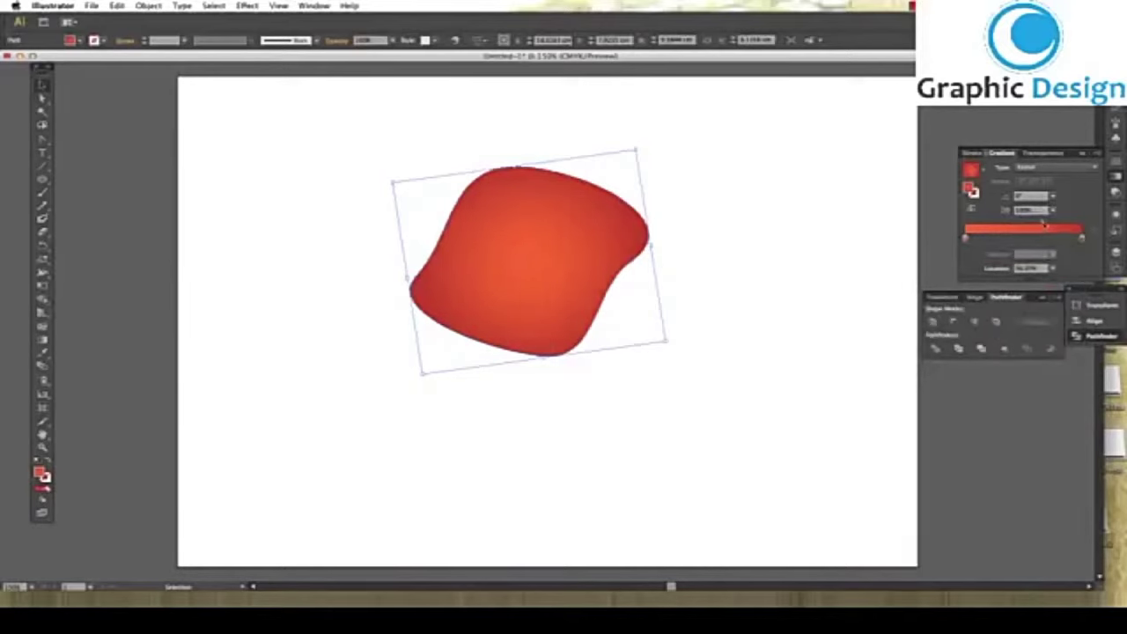
{"action": "left_click", "coordinate": [716, 208]}
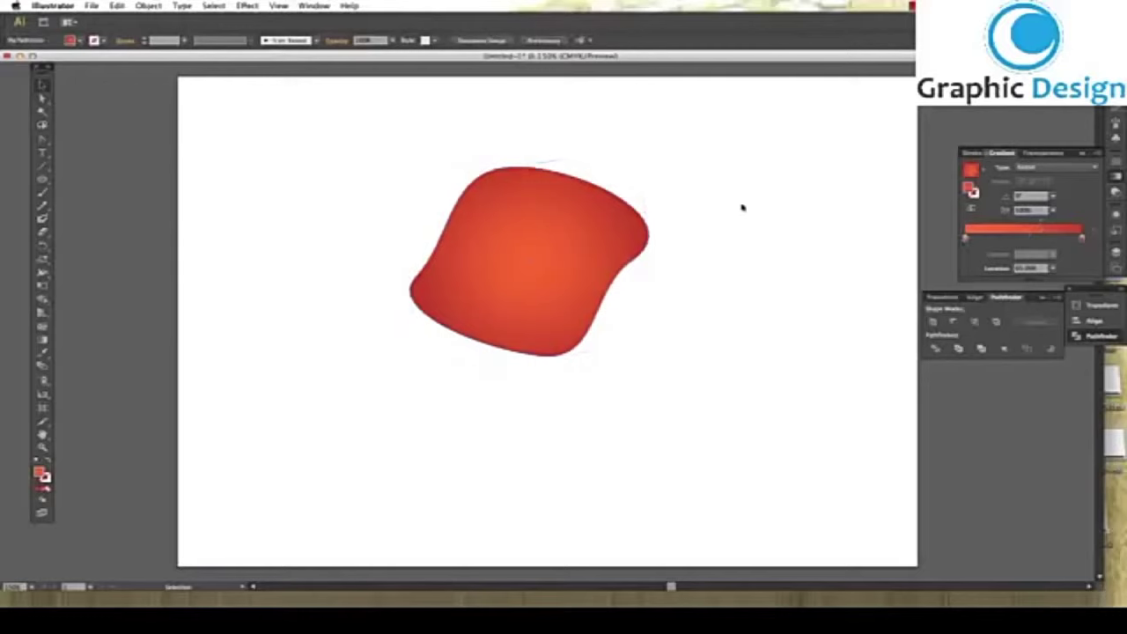
Duplicate the blob, rotate the copy over the original, and send it to the back
{"action": "mouse_move", "coordinate": [567, 238]}
{"action": "left_mouse_down"}
{"action": "mouse_move", "coordinate": [632, 242]}
{"action": "mouse_move", "coordinate": [698, 216]}
{"action": "left_mouse_up"}
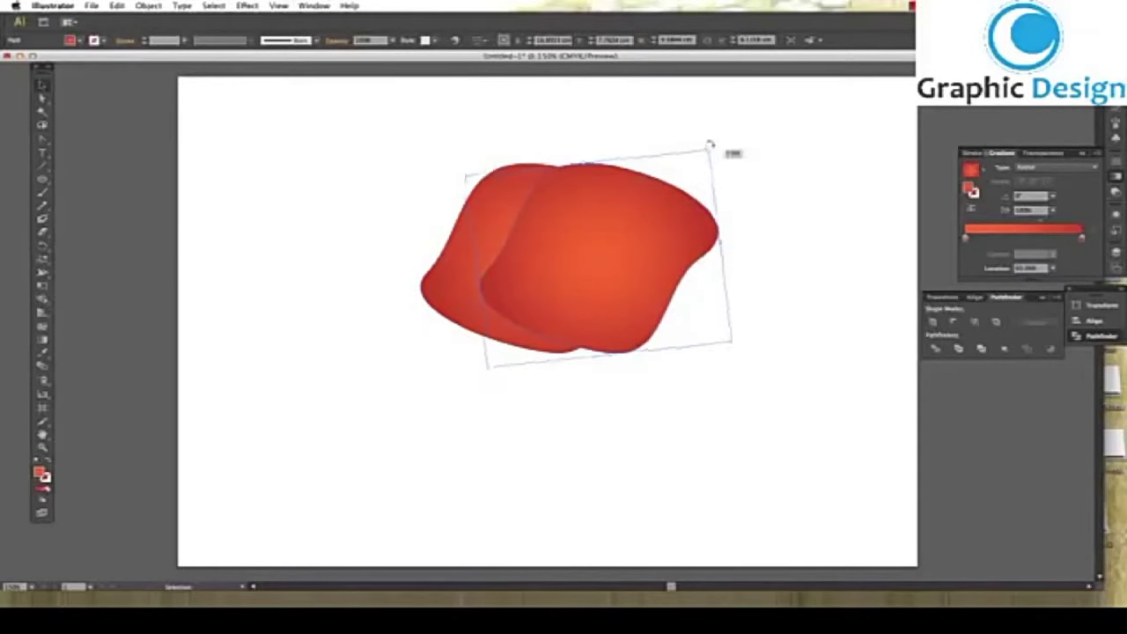
{"action": "mouse_move", "coordinate": [709, 143]}
{"action": "left_mouse_down"}
{"action": "mouse_move", "coordinate": [684, 232]}
{"action": "mouse_move", "coordinate": [600, 241]}
{"action": "left_mouse_up"}
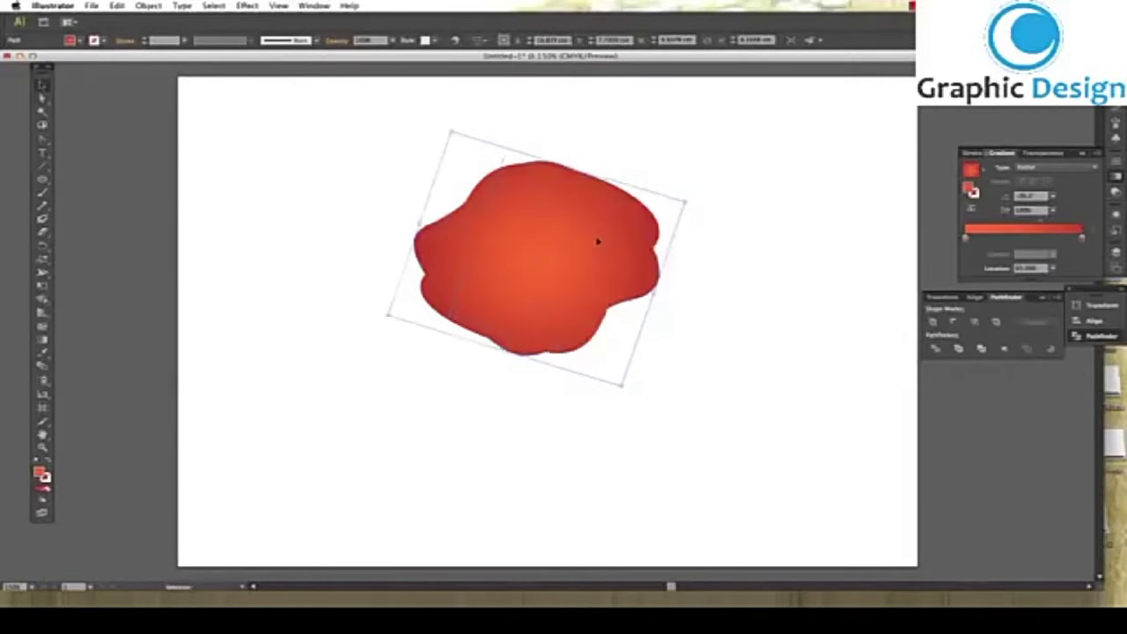
{"action": "right_click", "coordinate": [613, 237]}
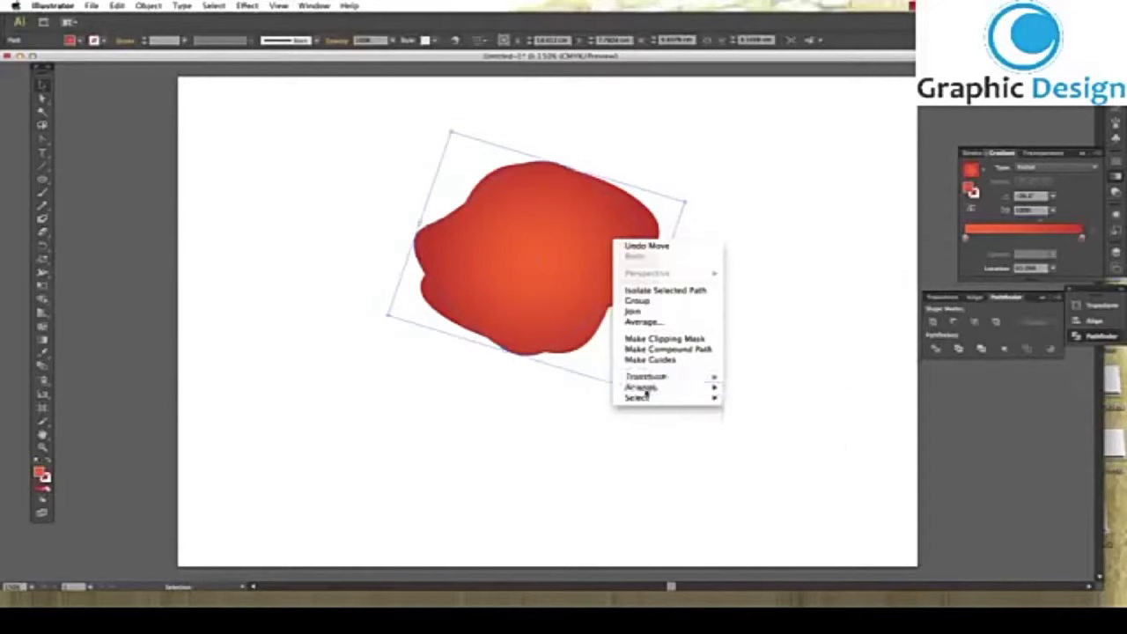
{"action": "left_click", "coordinate": [689, 391]}
{"action": "right_click", "coordinate": [602, 271]}
{"action": "mouse_move", "coordinate": [630, 420]}
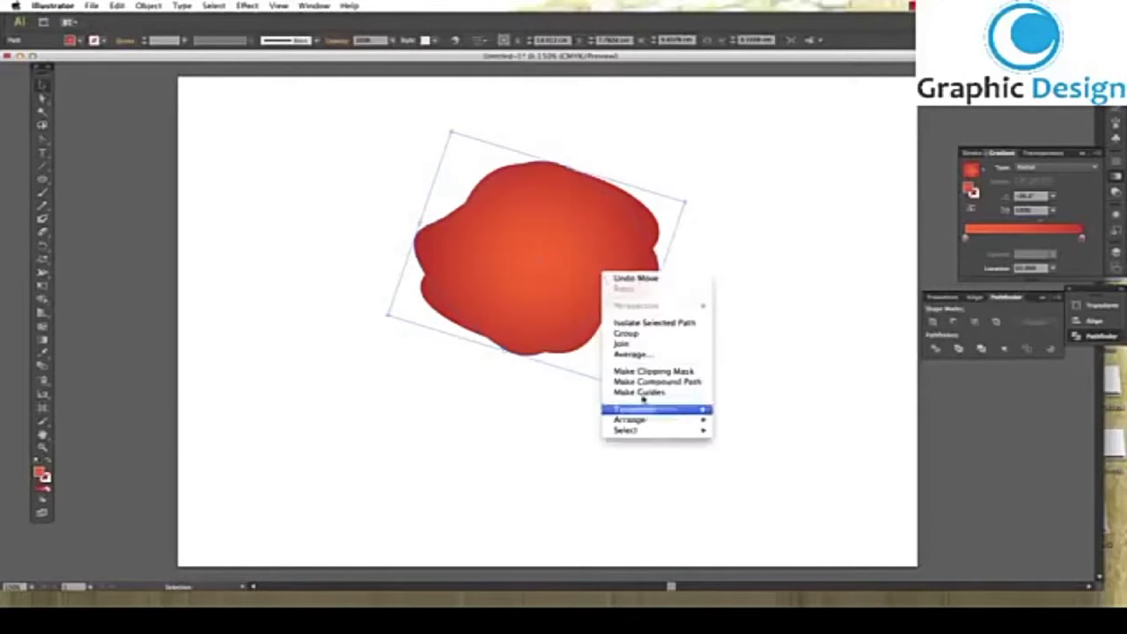
{"action": "left_click", "coordinate": [738, 452]}
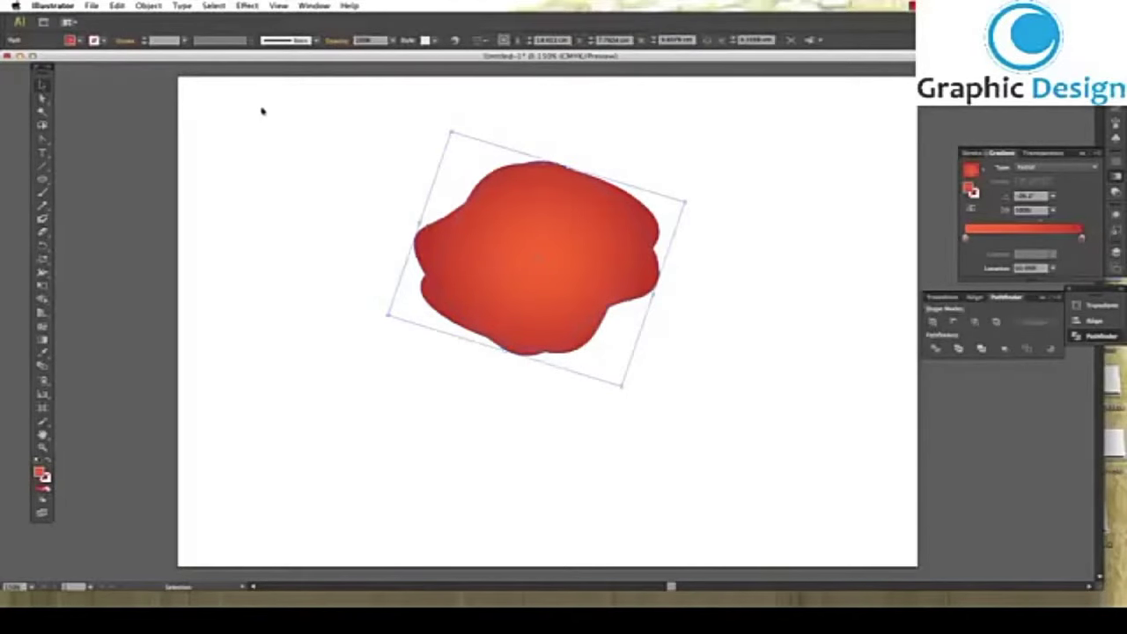
Fill the back shape white and reselect it
{"action": "left_click", "coordinate": [75, 40]}
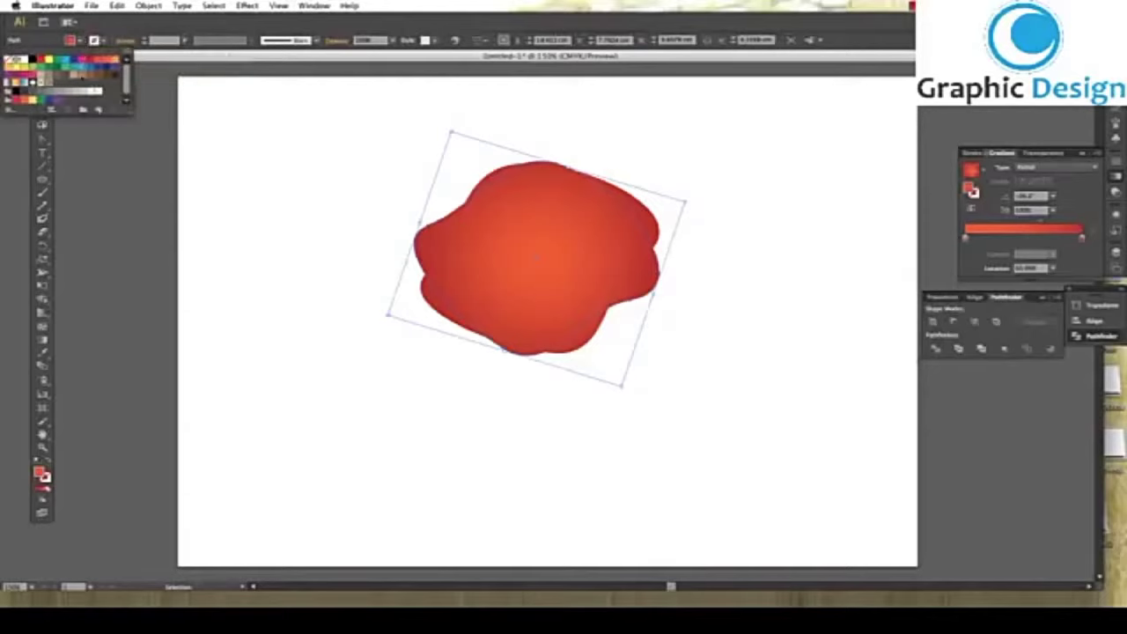
{"action": "left_click", "coordinate": [80, 92]}
{"action": "left_click", "coordinate": [81, 93]}
{"action": "left_click", "coordinate": [283, 153]}
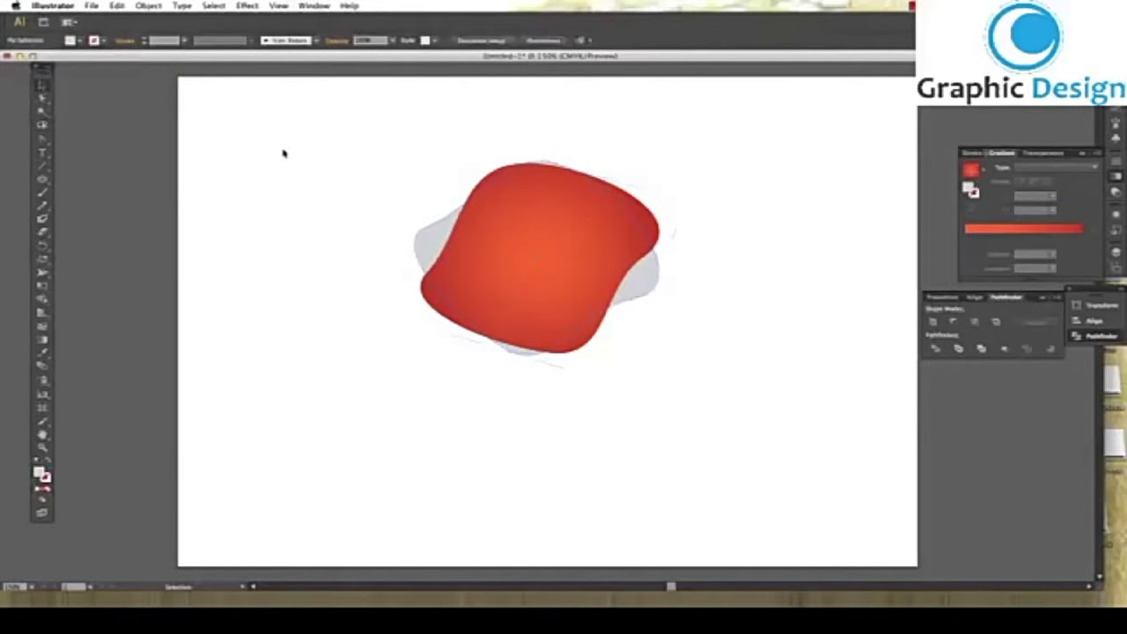
{"action": "left_click", "coordinate": [442, 233]}
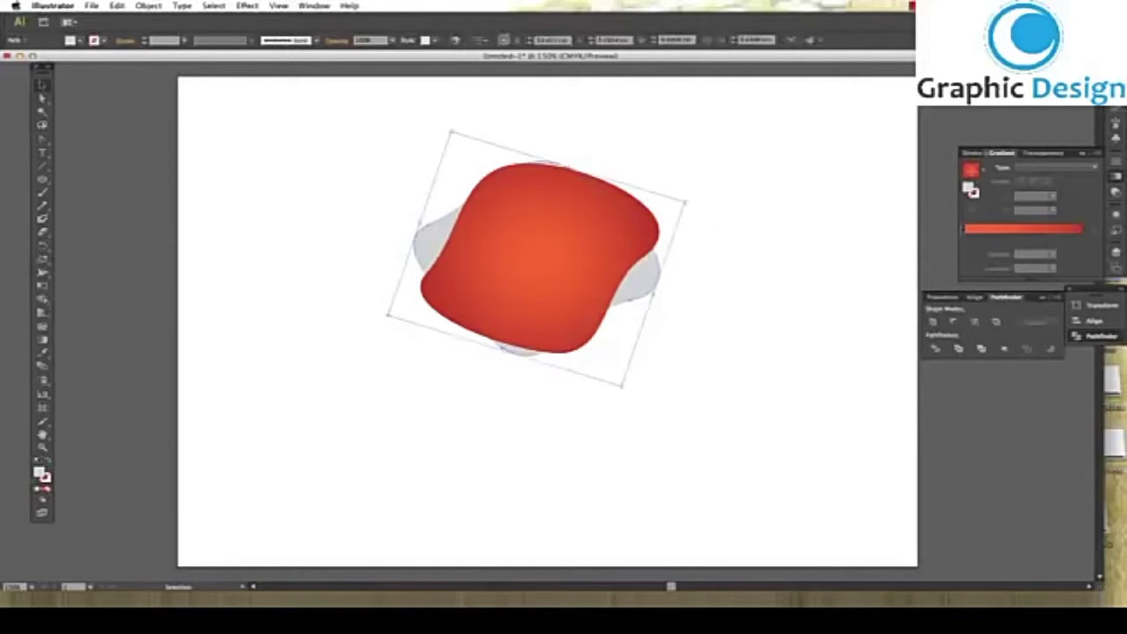
Apply a radial white-to-black gradient to the back shape, lightening the black stop to light grey
{"action": "left_click", "coordinate": [978, 172]}
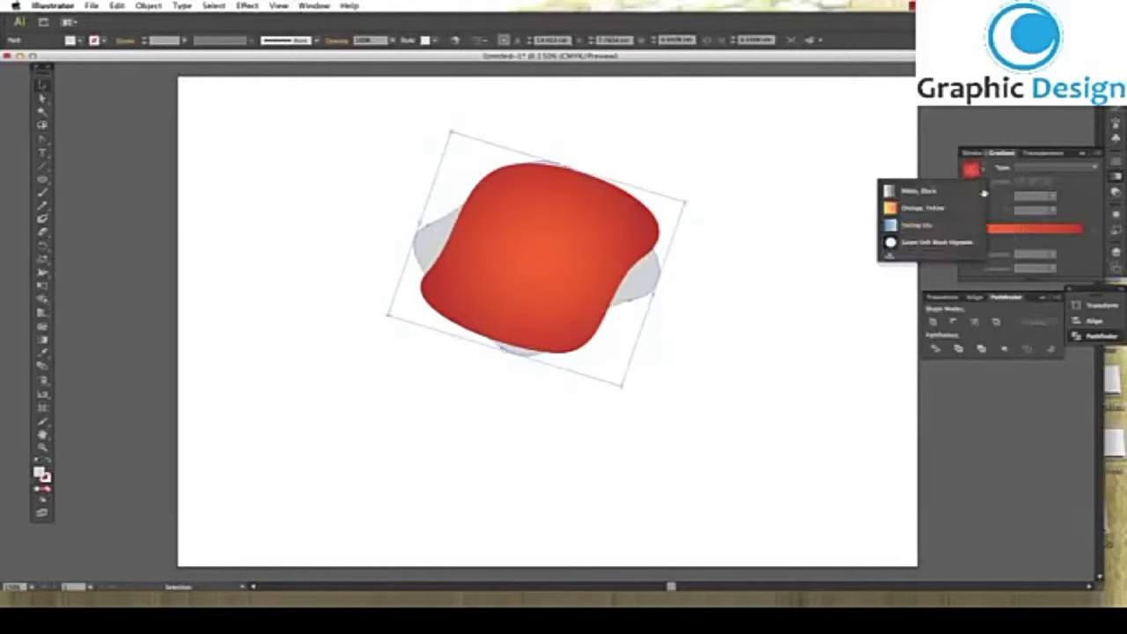
{"action": "left_click", "coordinate": [915, 197]}
{"action": "left_click", "coordinate": [1043, 167]}
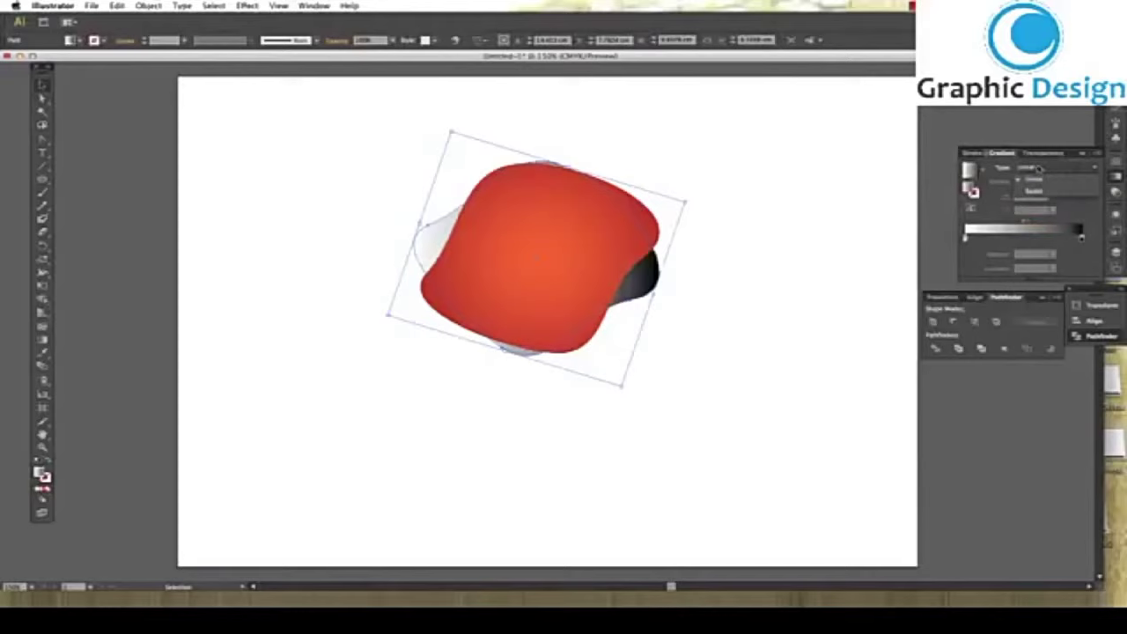
{"action": "left_click", "coordinate": [1037, 181]}
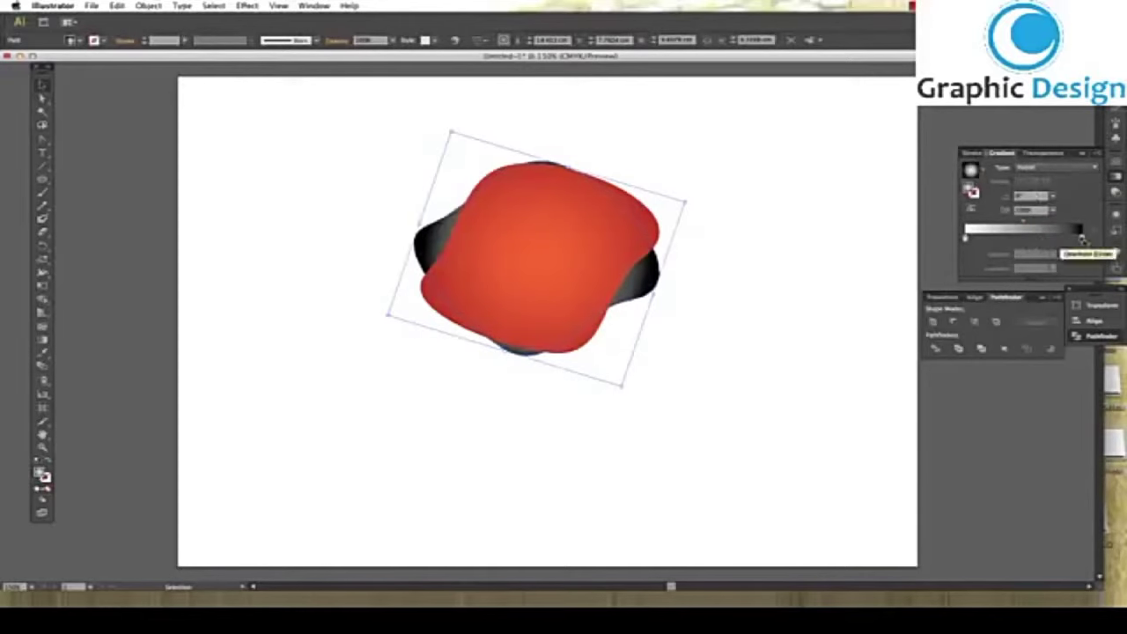
{"action": "double_click", "coordinate": [1082, 238]}
{"action": "left_click_drag", "start_coordinate": [1048, 321], "coordinate": [1012, 323]}
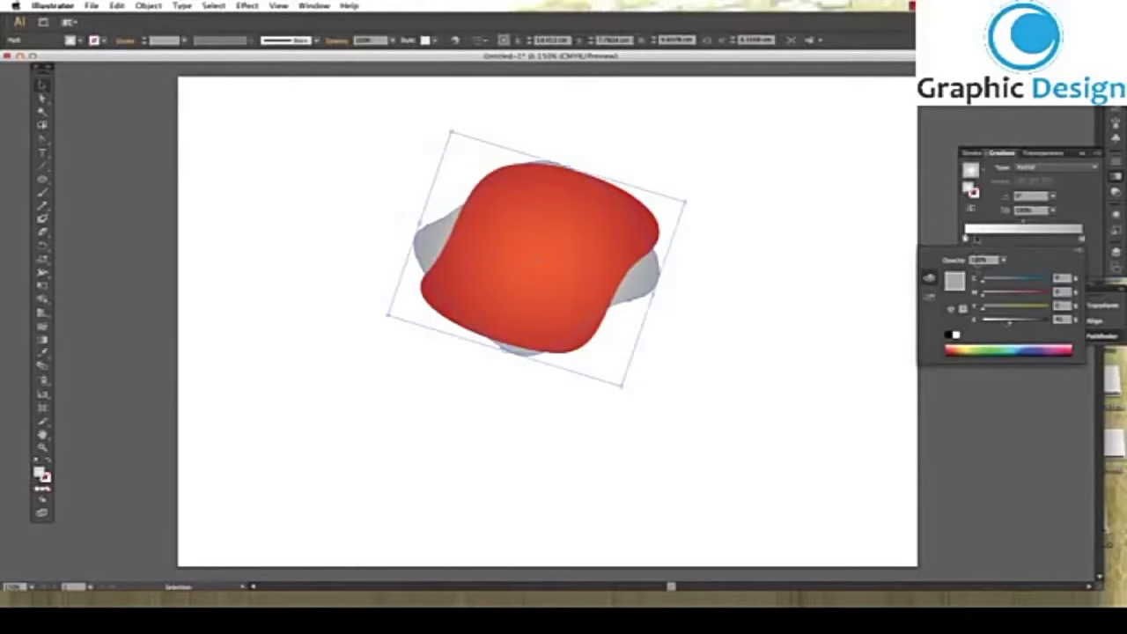
{"action": "left_click", "coordinate": [1021, 226]}
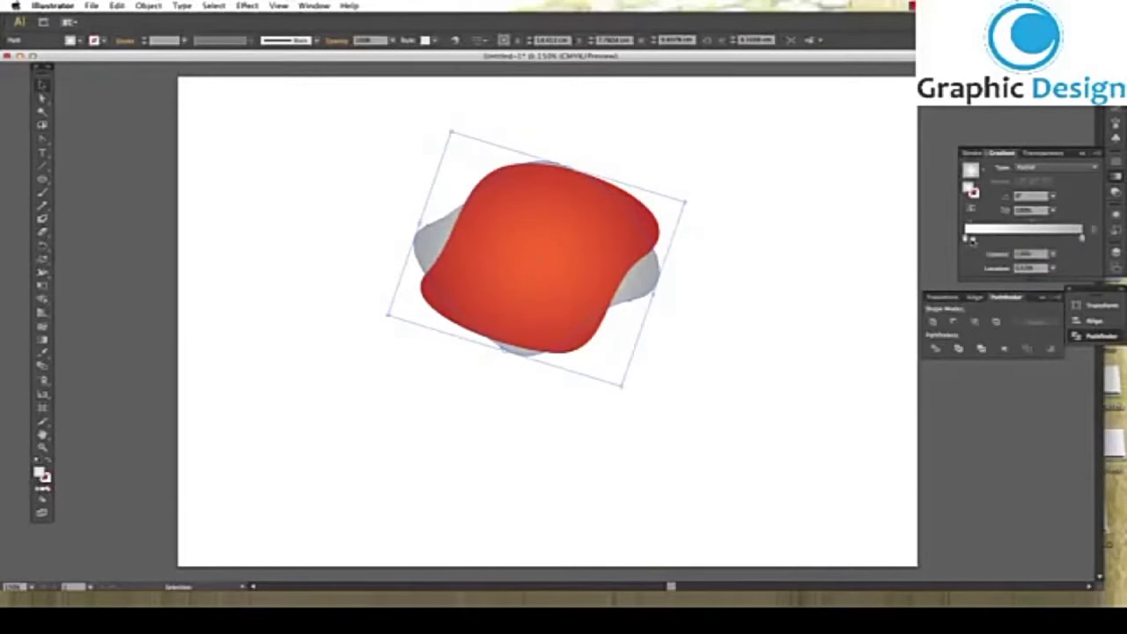
Tweak the back shape's gradient stops and push the midpoint further out
{"action": "left_click", "coordinate": [1028, 239]}
{"action": "left_click_drag", "start_coordinate": [1029, 239], "coordinate": [1048, 240]}
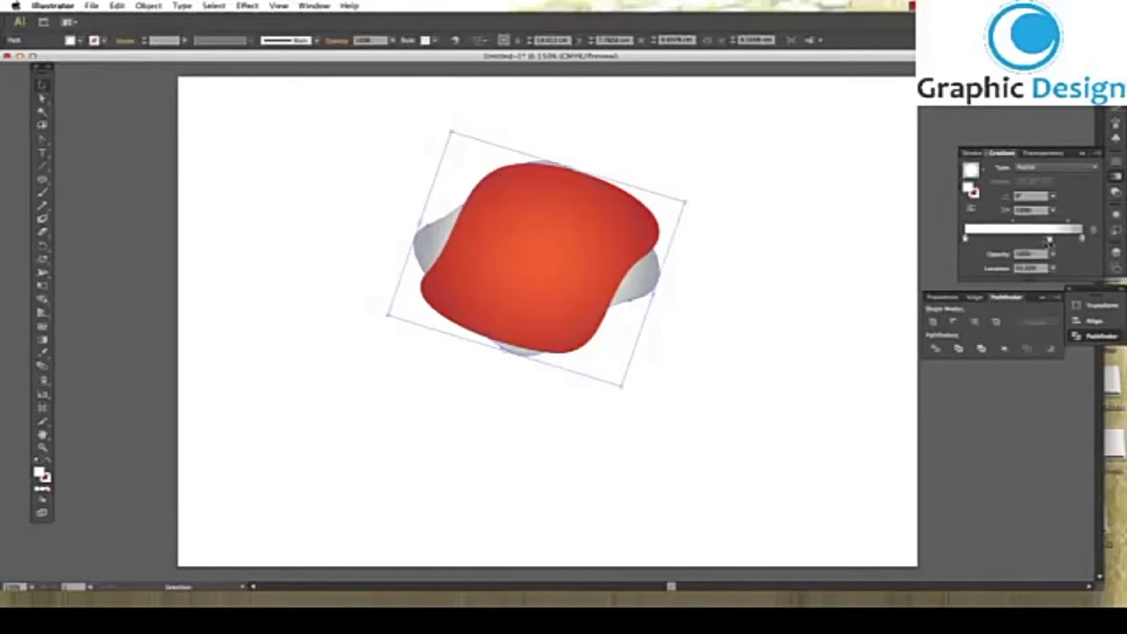
{"action": "mouse_move", "coordinate": [966, 239]}
{"action": "left_mouse_down"}
{"action": "mouse_move", "coordinate": [974, 249]}
{"action": "mouse_move", "coordinate": [1051, 227]}
{"action": "left_mouse_up"}
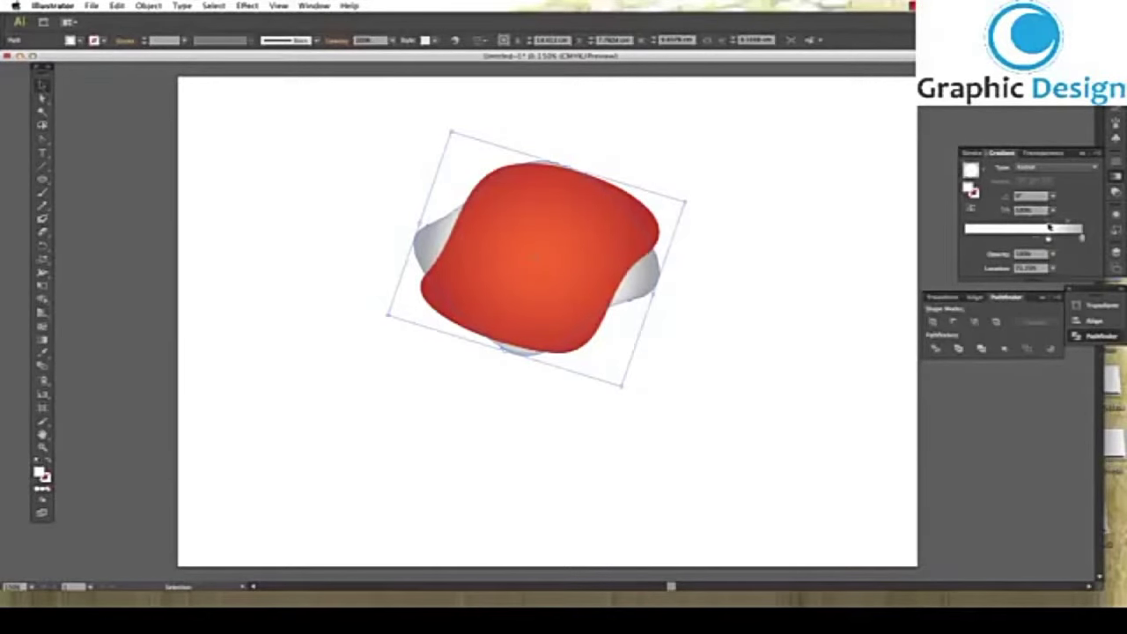
{"action": "left_click", "coordinate": [1071, 227]}
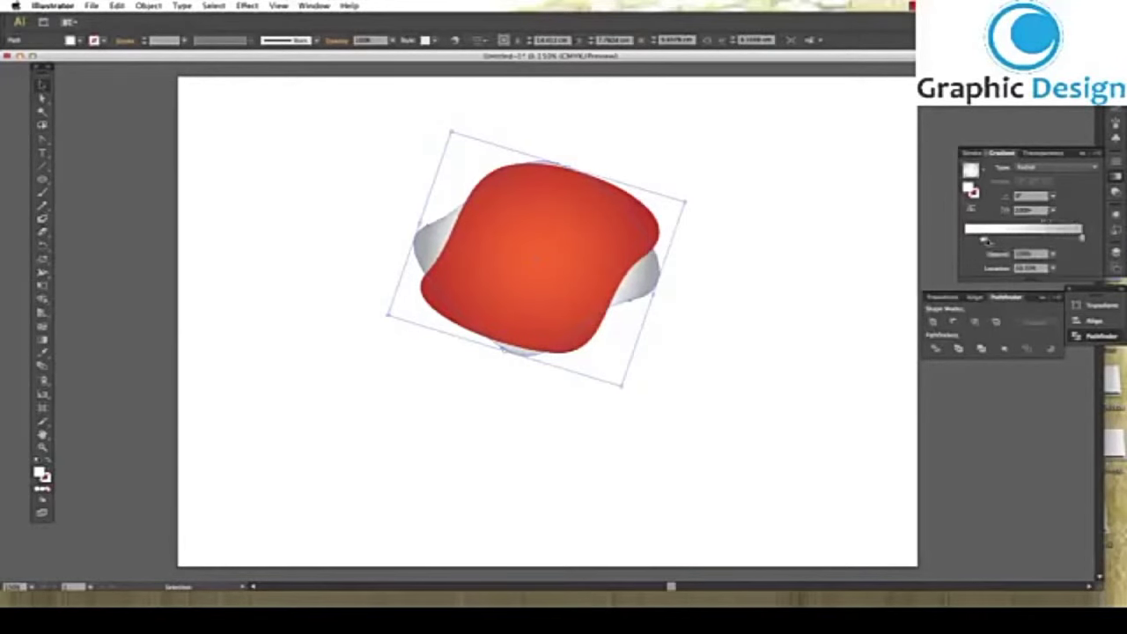
{"action": "left_click", "coordinate": [982, 238]}
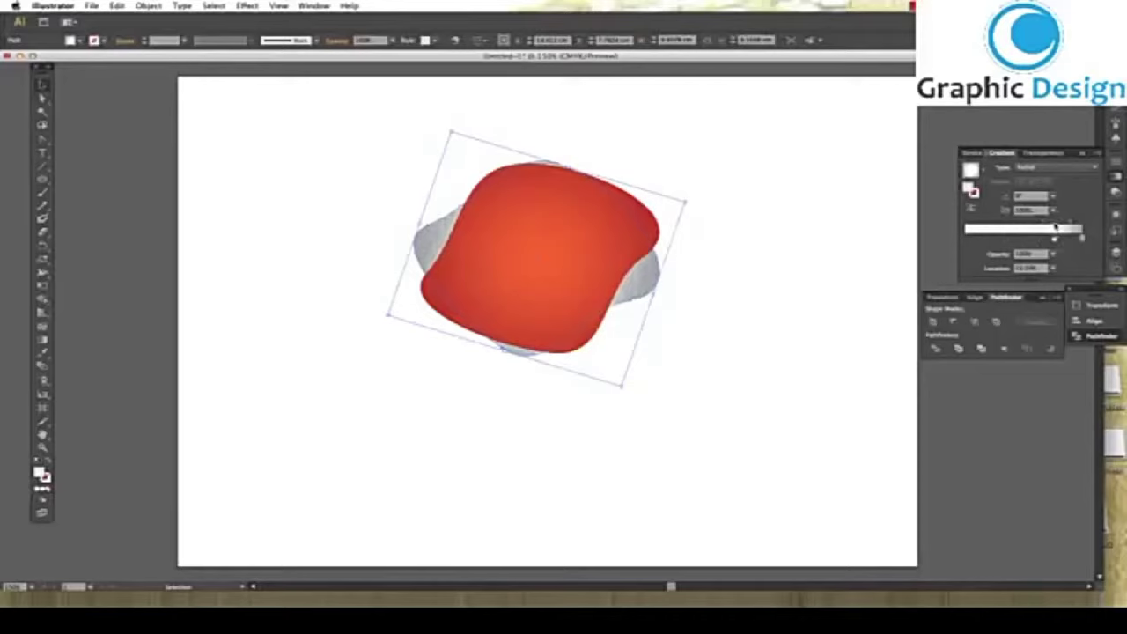
{"action": "left_click_drag", "start_coordinate": [1039, 226], "coordinate": [1053, 226]}
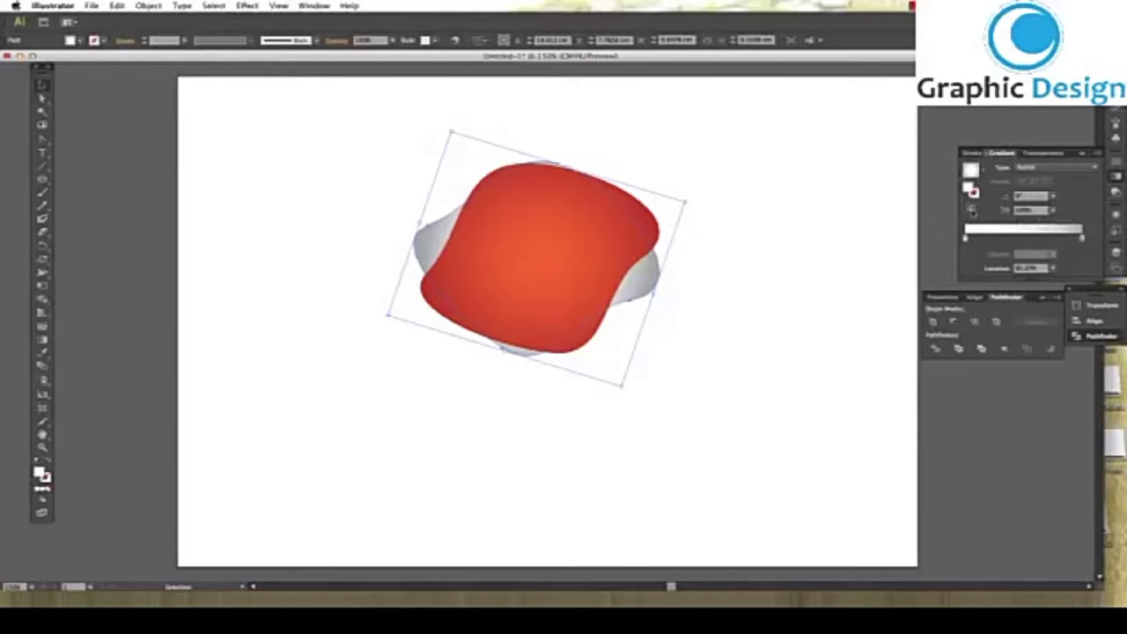
{"action": "left_click", "coordinate": [971, 211]}
{"action": "left_click", "coordinate": [971, 212]}
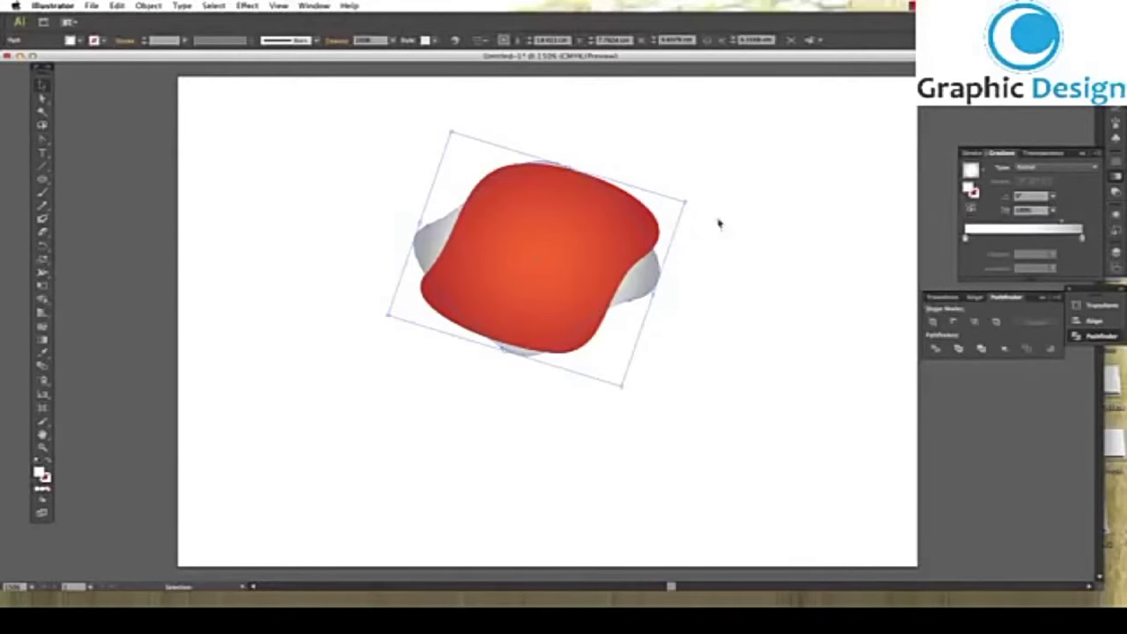
After briefly trying an outline colour, marquee-select both blobs and rotate them together
{"action": "left_click", "coordinate": [94, 41]}
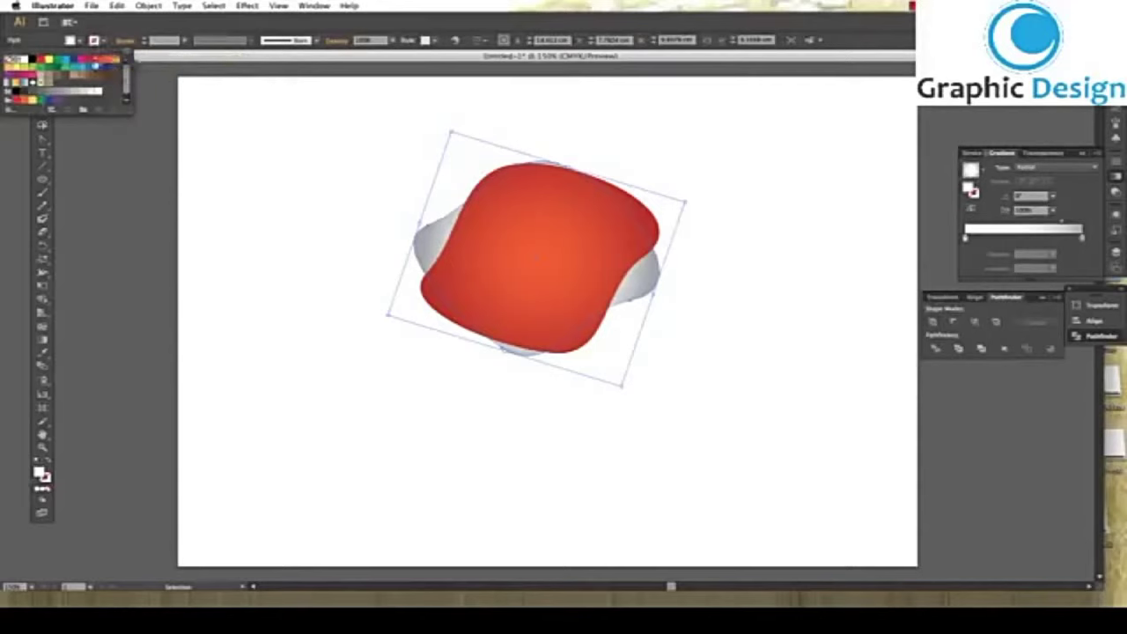
{"action": "left_click", "coordinate": [24, 100]}
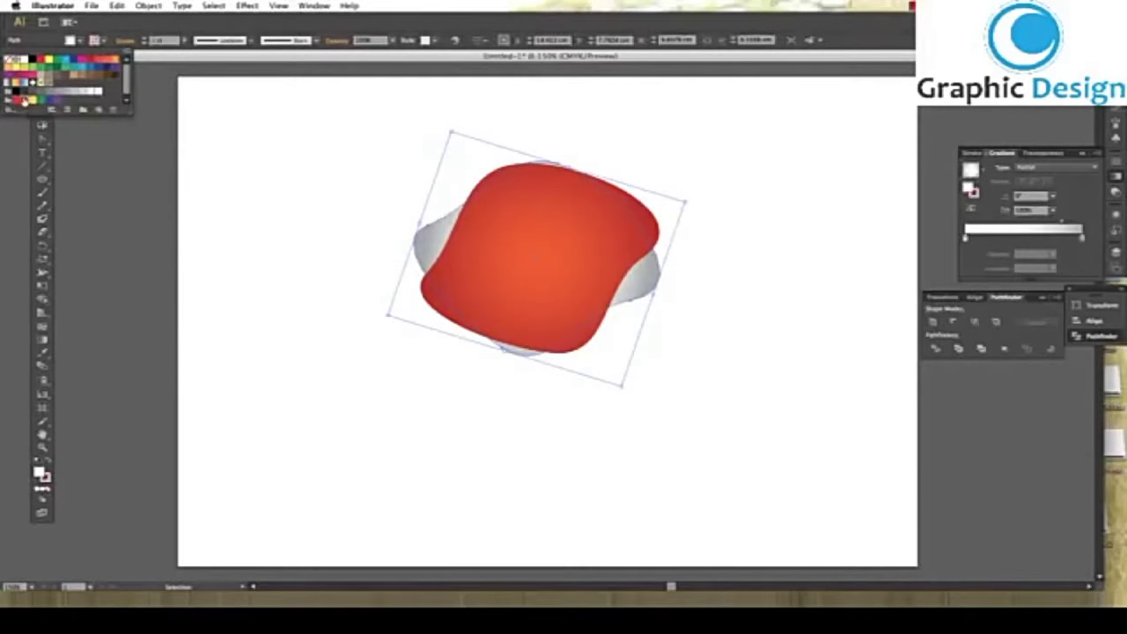
{"action": "left_click", "coordinate": [300, 134]}
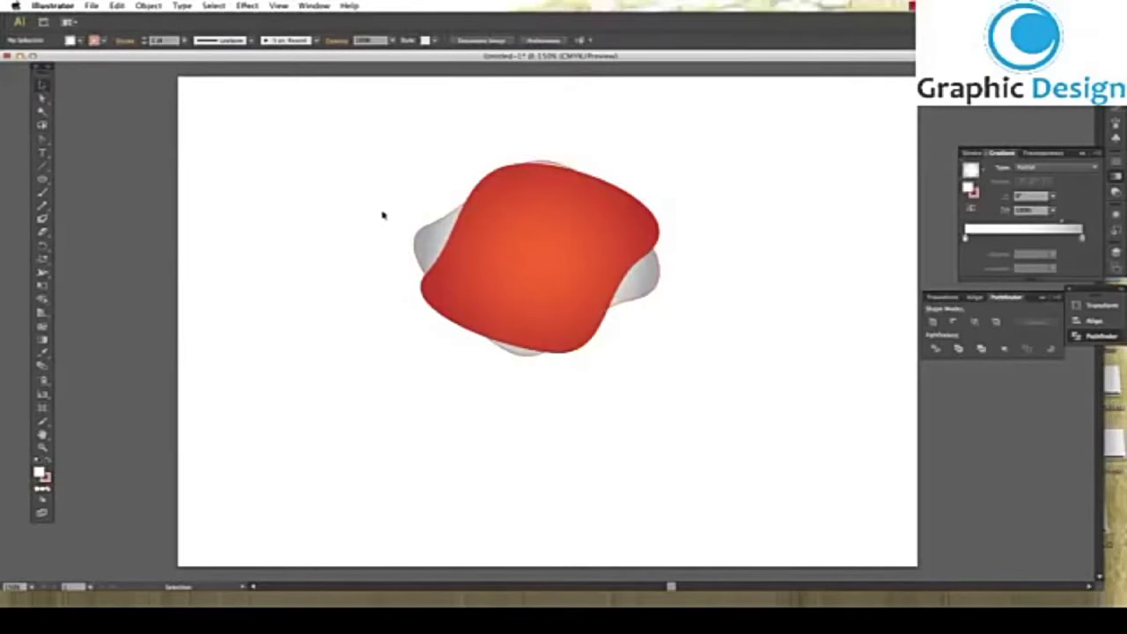
{"action": "left_click", "coordinate": [438, 229]}
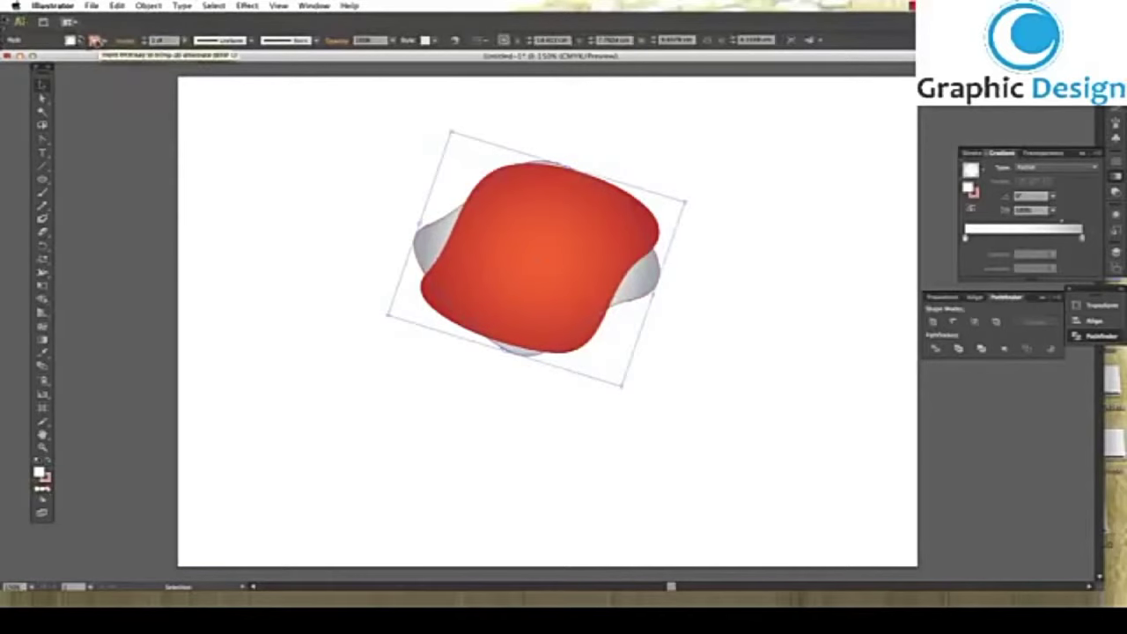
{"action": "left_click", "coordinate": [100, 40]}
{"action": "left_click", "coordinate": [290, 193]}
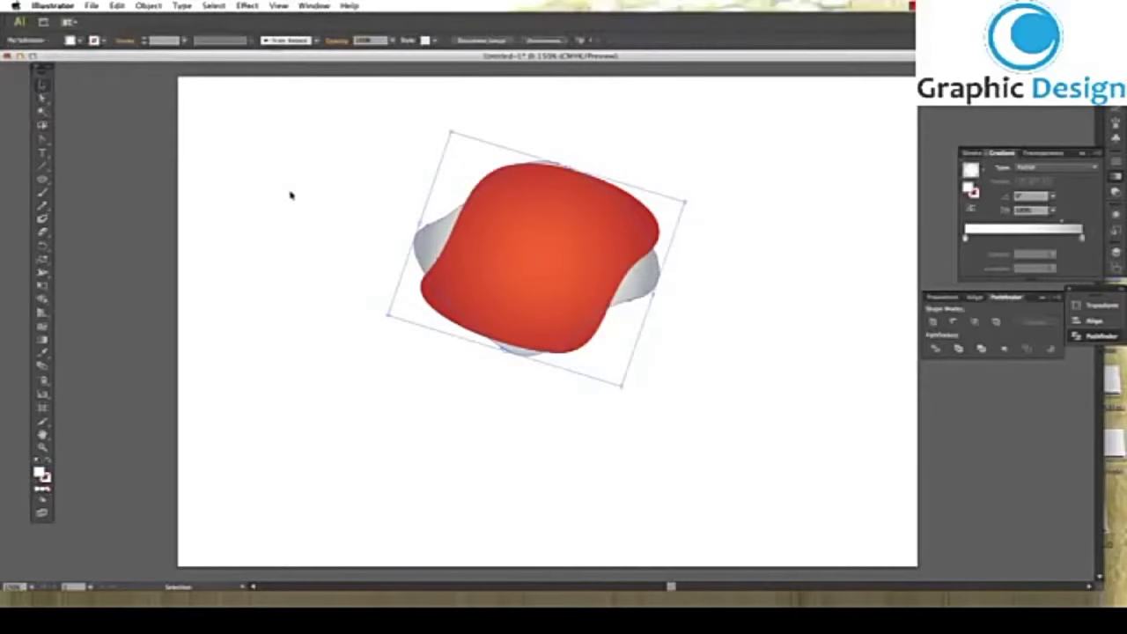
{"action": "mouse_move", "coordinate": [322, 186]}
{"action": "left_mouse_down"}
{"action": "mouse_move", "coordinate": [639, 392]}
{"action": "mouse_move", "coordinate": [674, 375]}
{"action": "left_mouse_up"}
{"action": "left_click", "coordinate": [674, 377]}
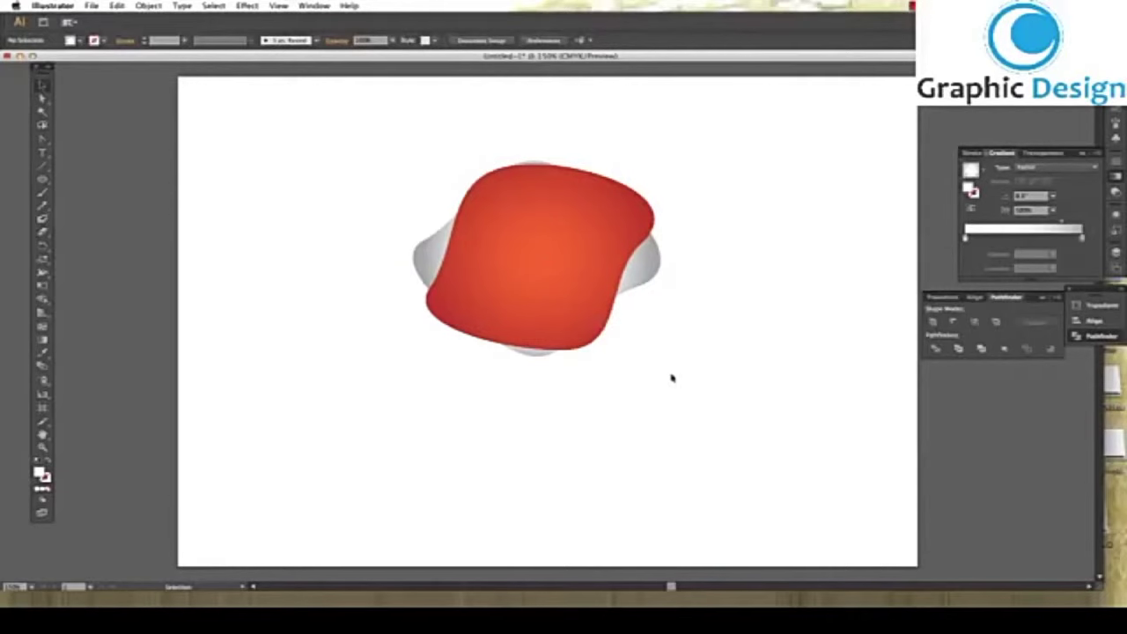
Start a text object left of the blobs, switch input to U.S. keyboard, and type CO
{"action": "left_click", "coordinate": [41, 151]}
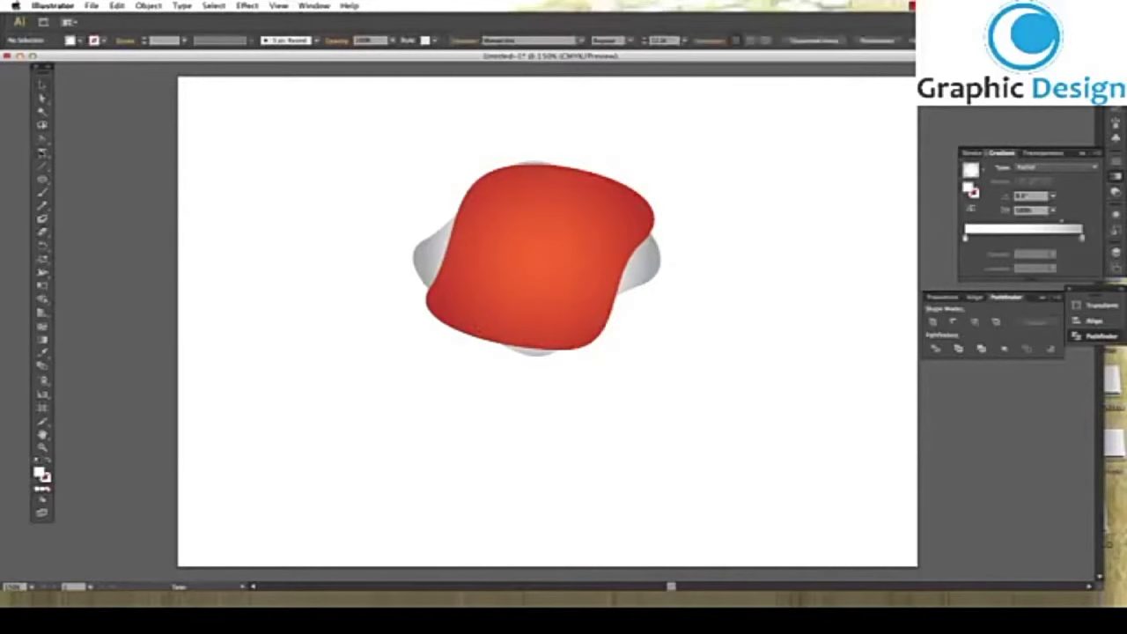
{"action": "left_click", "coordinate": [278, 254]}
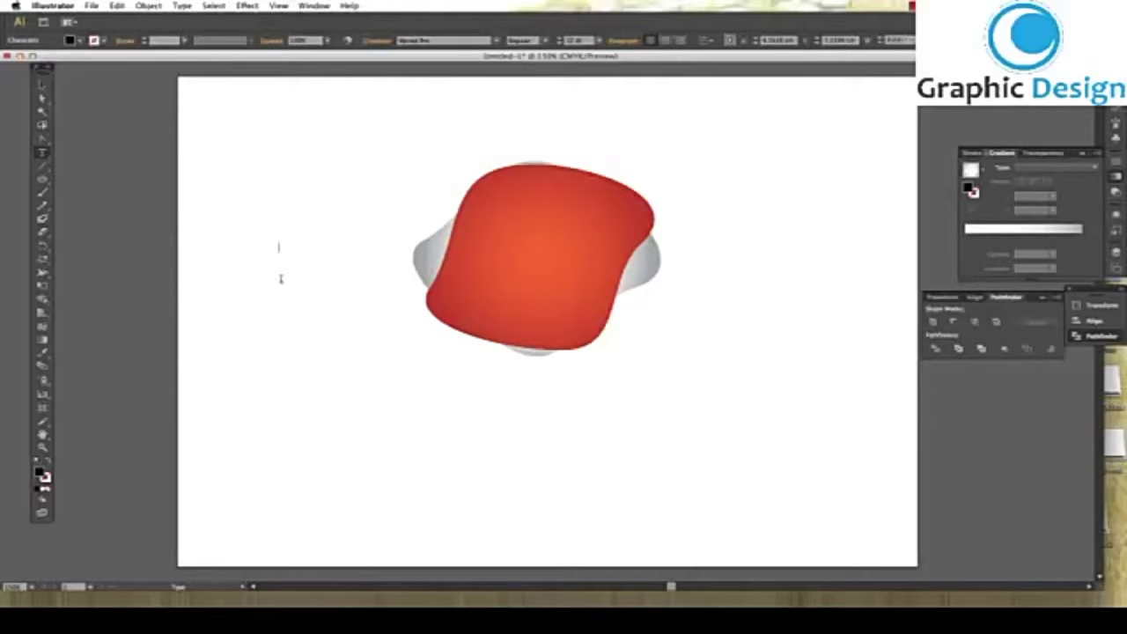
{"action": "key", "text": "super+space"}
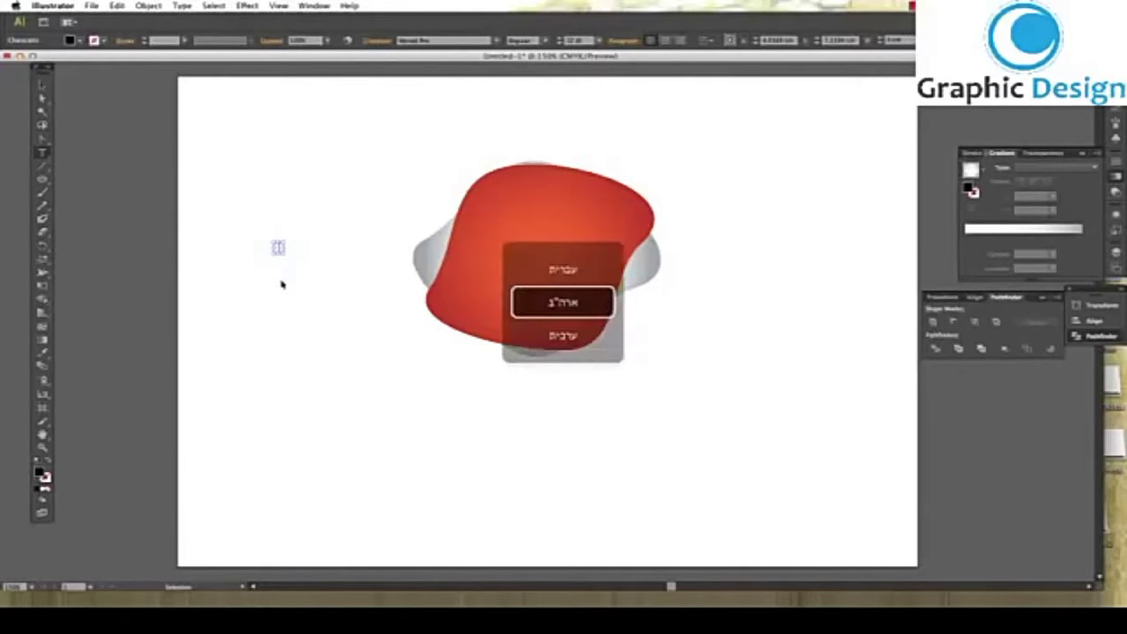
{"action": "key", "text": "super+space"}
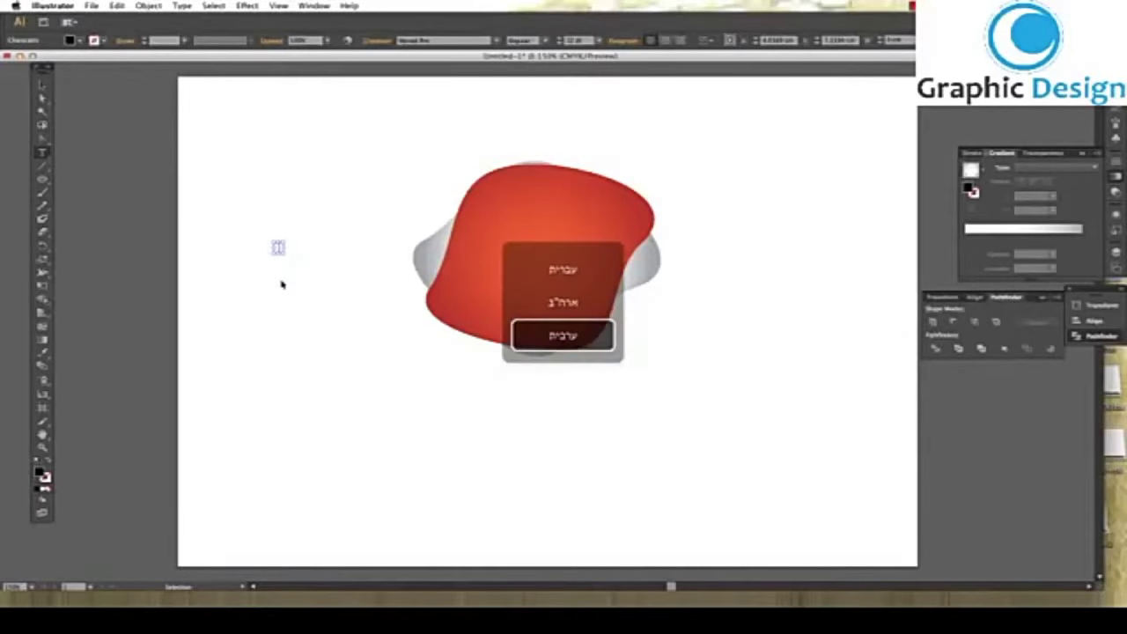
{"action": "key", "text": "super+space"}
{"action": "key", "text": "super+space"}
{"action": "type", "text": "a"}
{"action": "key", "text": "BackSpace"}
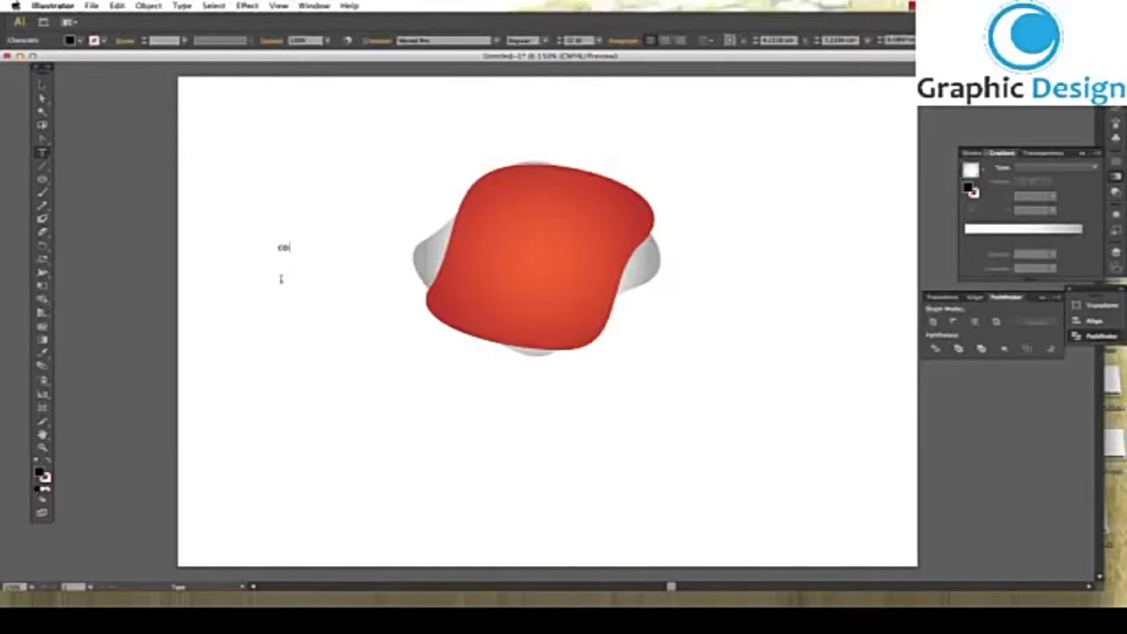
{"action": "key", "text": "Escape"}
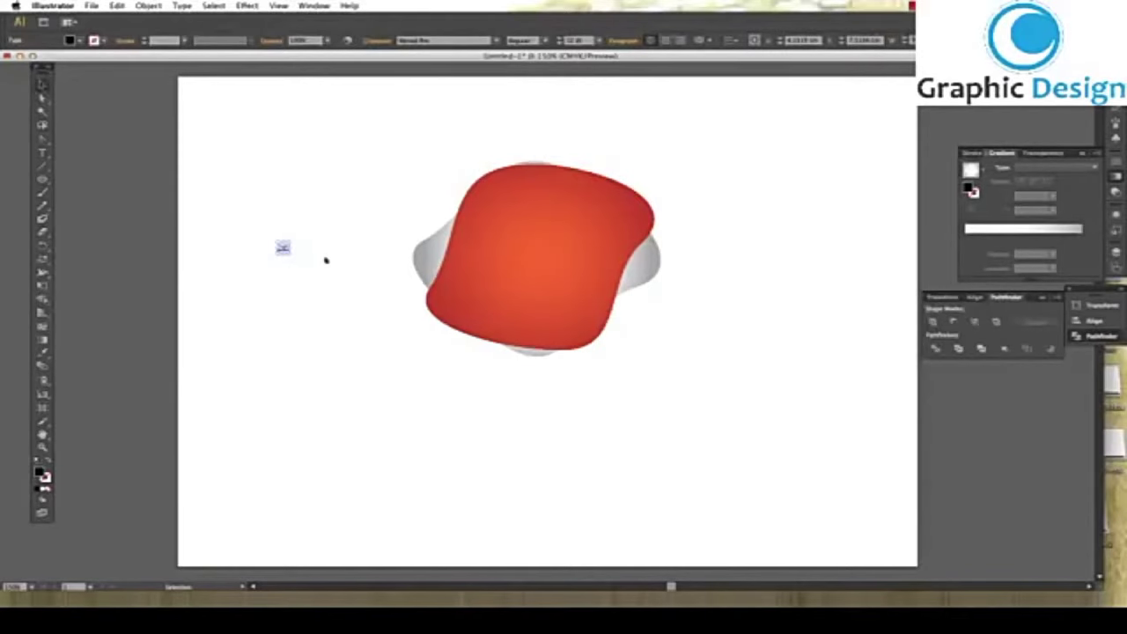
Enlarge and tilt the CO text, move it onto the red blob, and fill it white
{"action": "left_click_drag", "start_coordinate": [283, 247], "coordinate": [429, 476]}
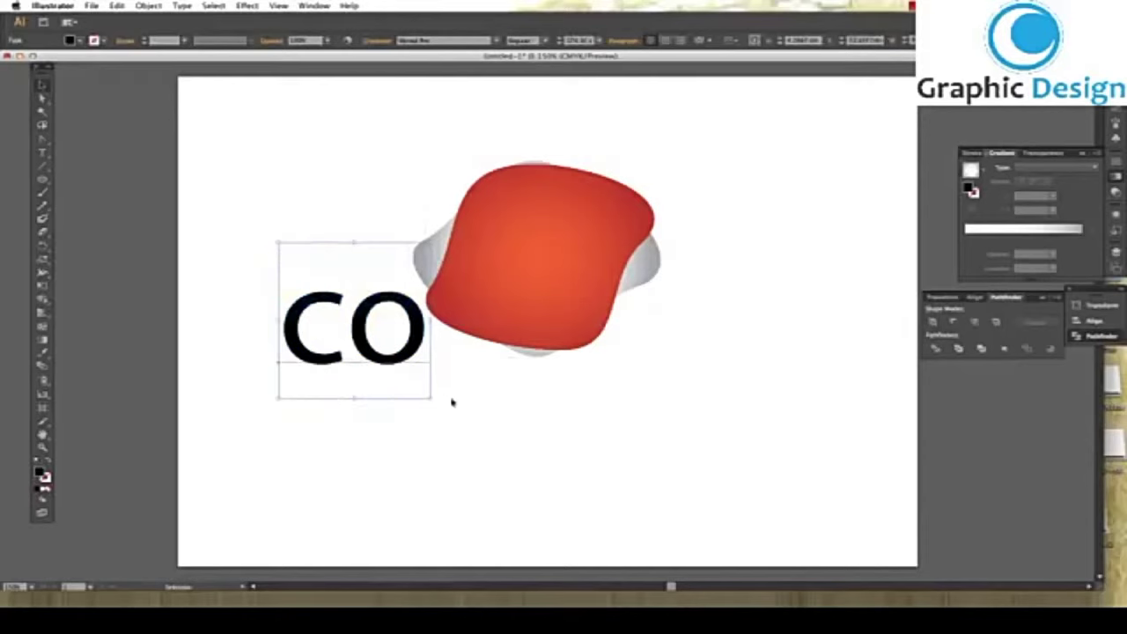
{"action": "left_click_drag", "start_coordinate": [435, 402], "coordinate": [393, 416]}
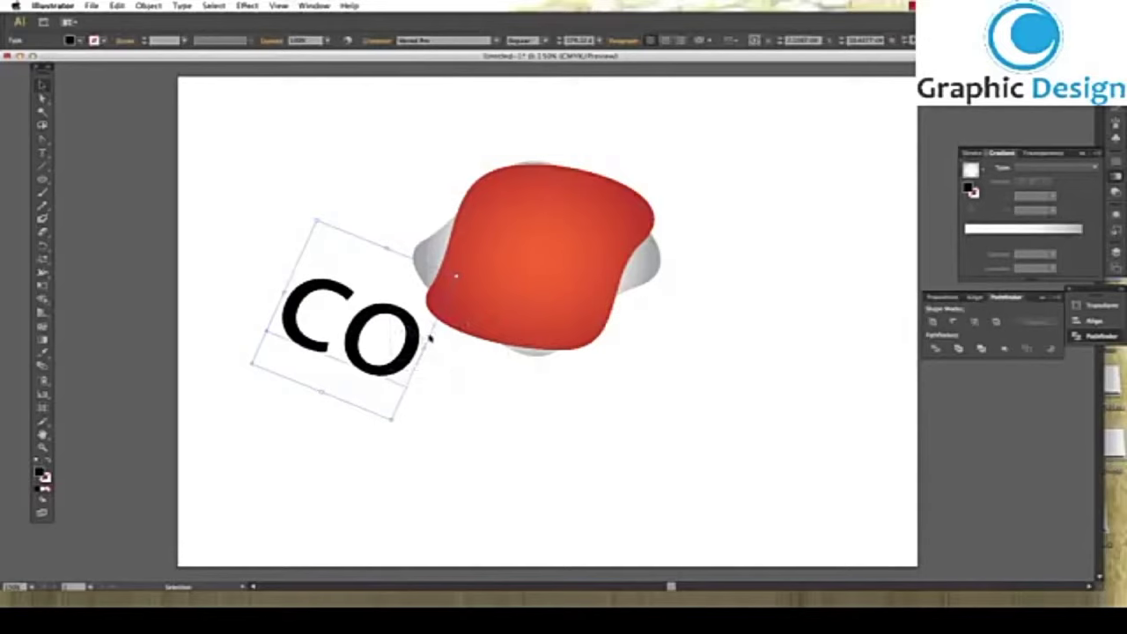
{"action": "left_click", "coordinate": [438, 338]}
{"action": "left_click", "coordinate": [336, 359]}
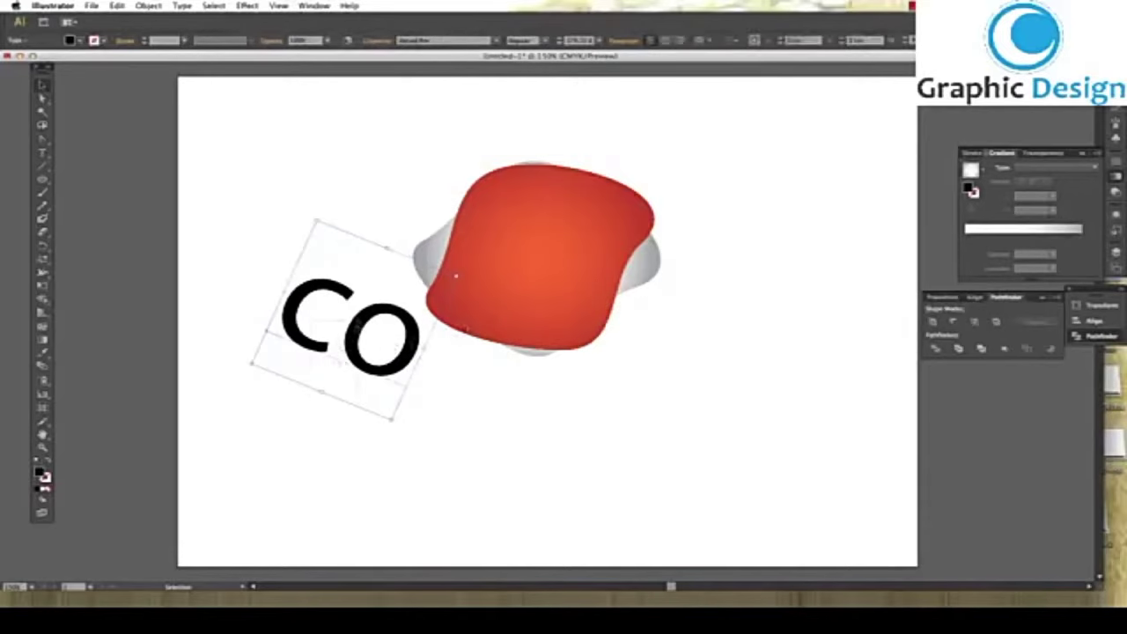
{"action": "left_click_drag", "start_coordinate": [337, 361], "coordinate": [527, 286]}
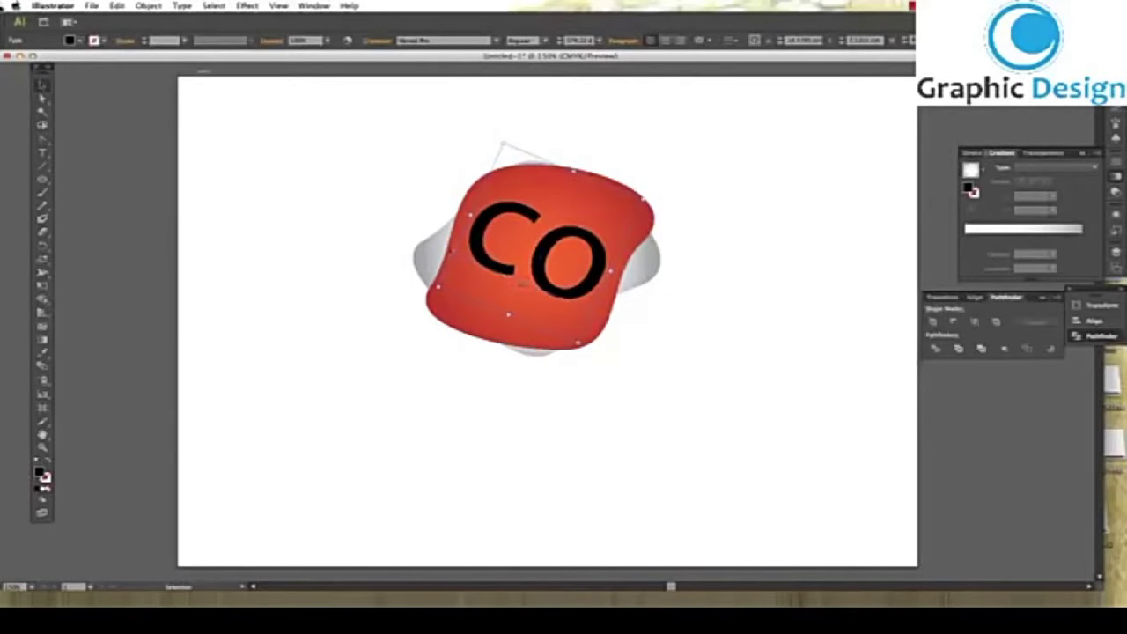
{"action": "left_click", "coordinate": [79, 41]}
{"action": "left_click", "coordinate": [33, 82]}
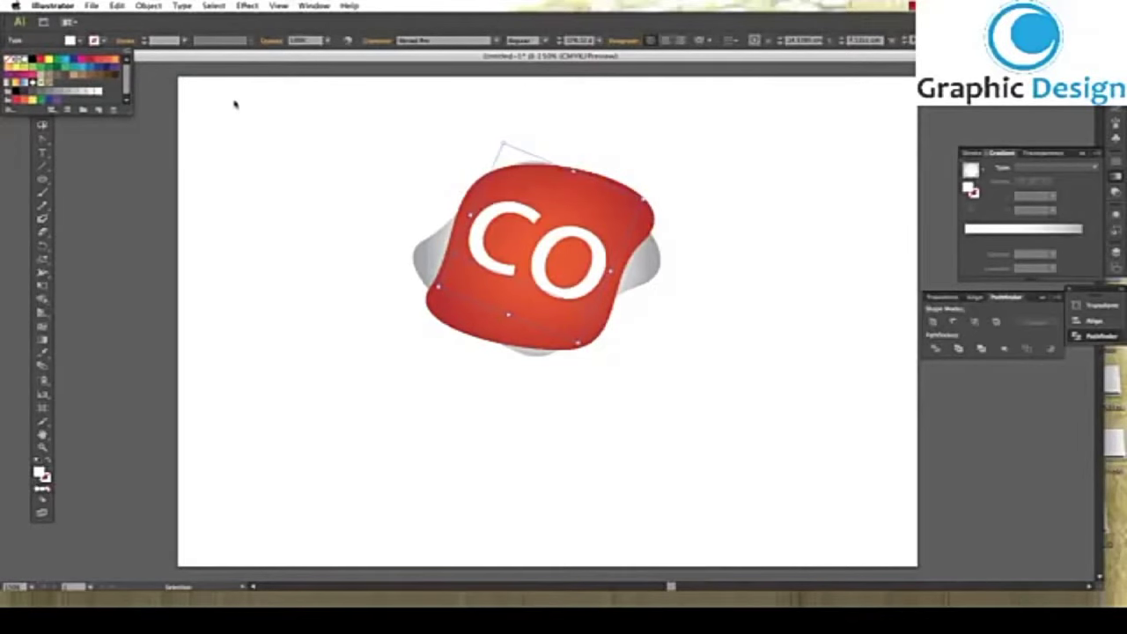
Expand the CO text into shapes via Object > Expand and apply a grey-white gradient
{"action": "left_click", "coordinate": [148, 5]}
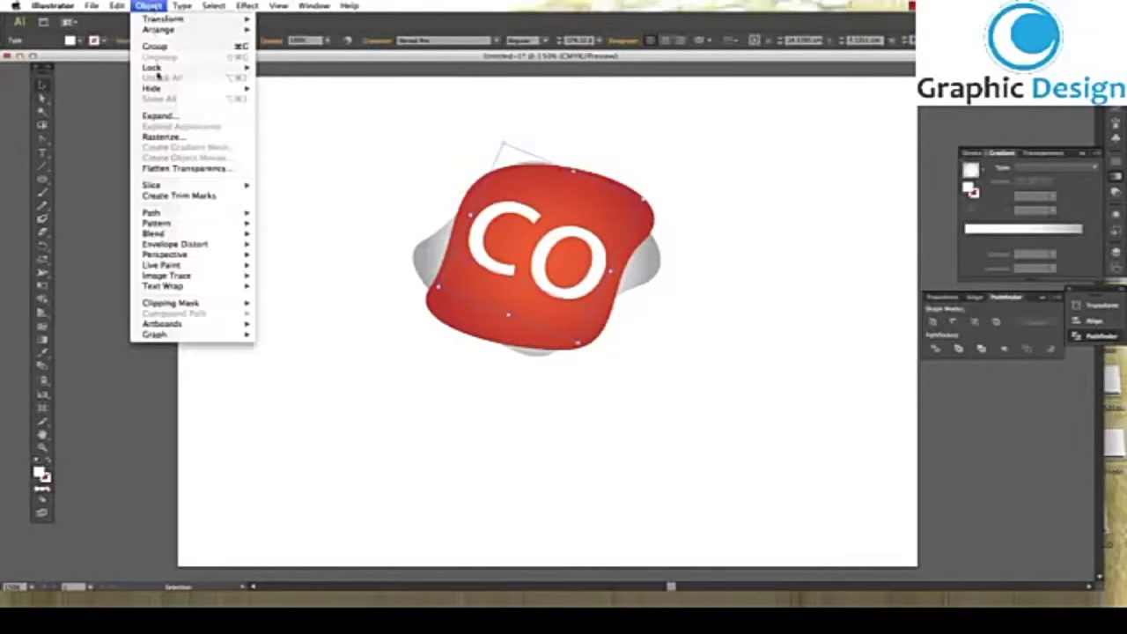
{"action": "left_click", "coordinate": [164, 117]}
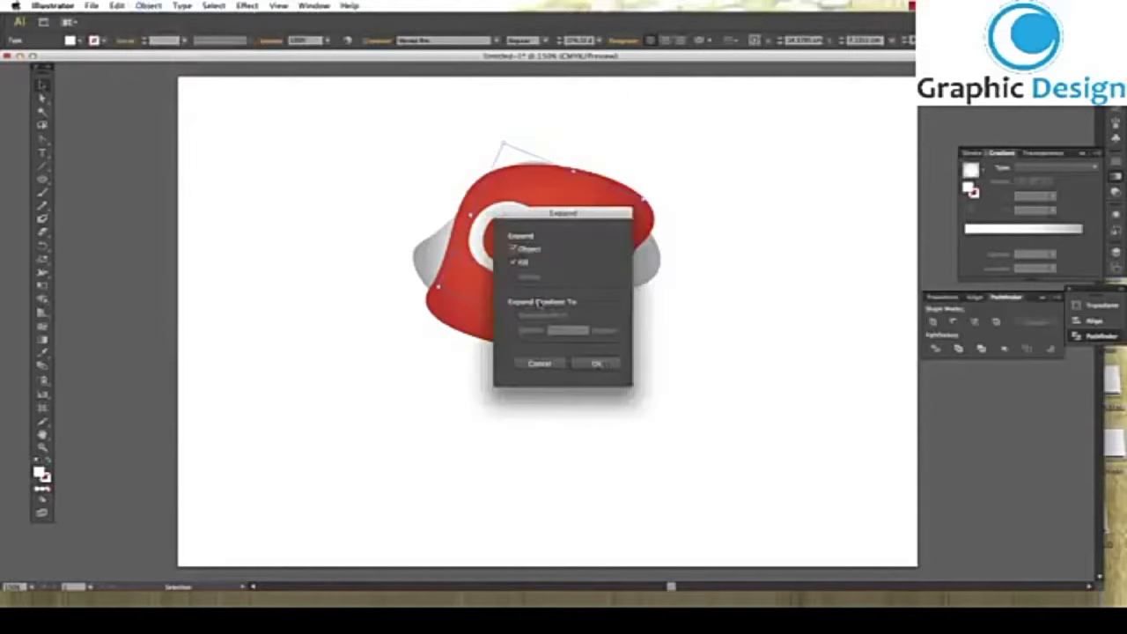
{"action": "left_click", "coordinate": [601, 363]}
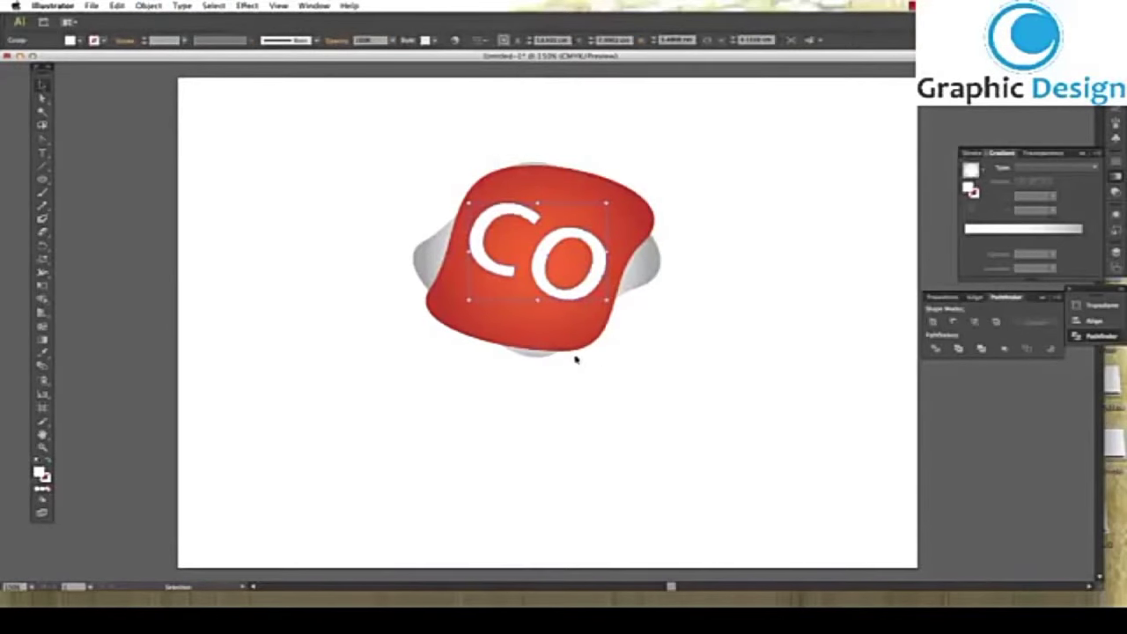
{"action": "key", "text": "a"}
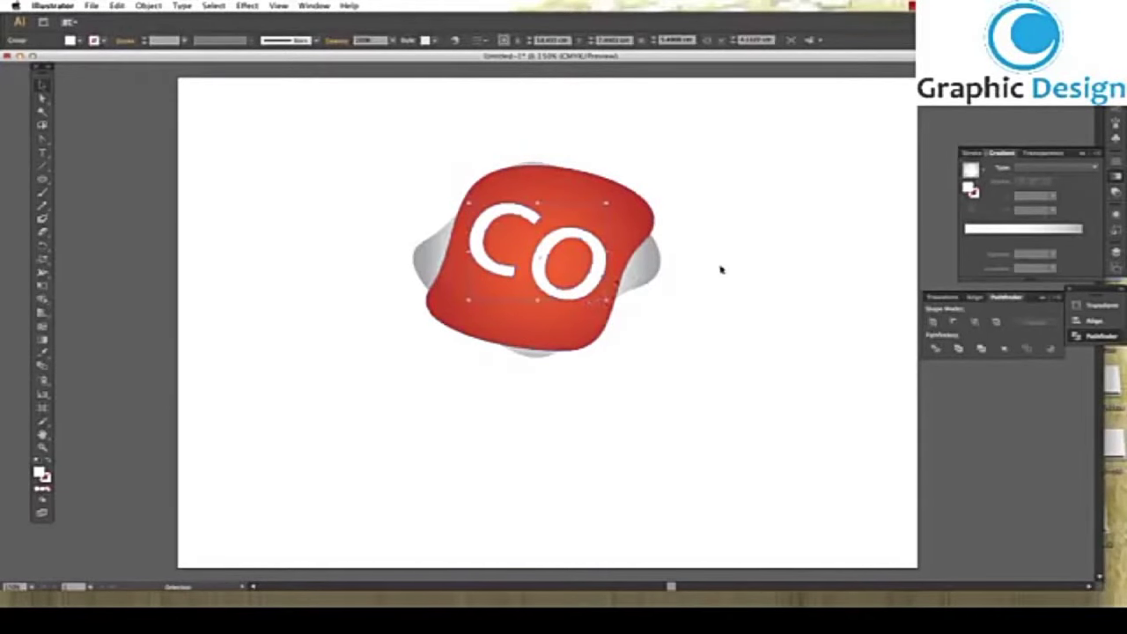
{"action": "left_click", "coordinate": [1032, 229]}
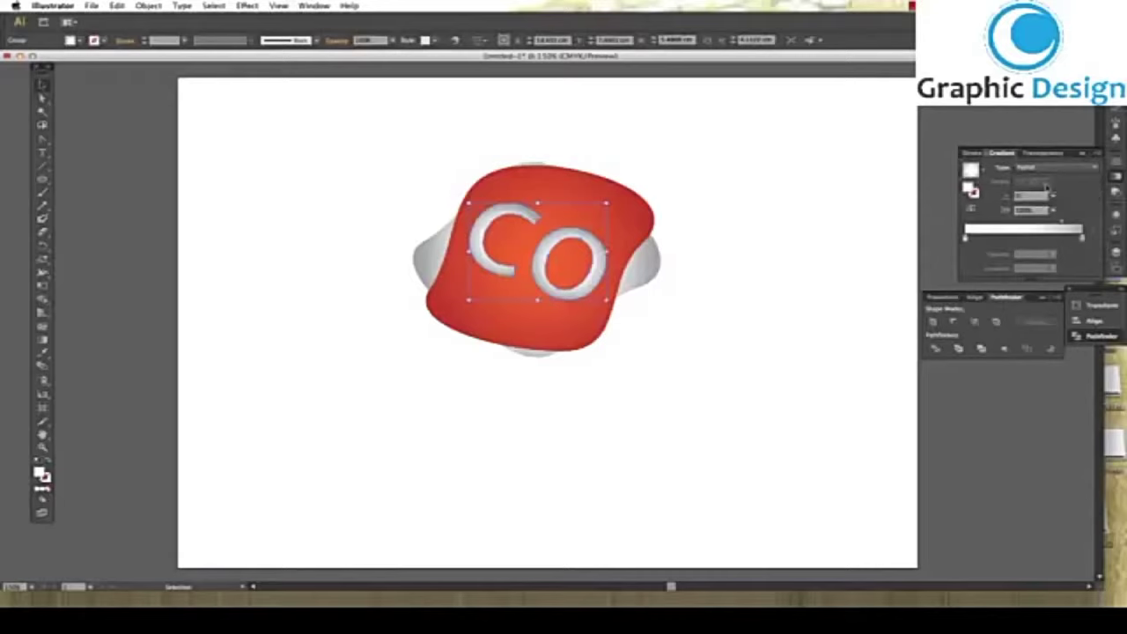
Make the CO letters' gradient radial and redraw it across the letters with the Gradient tool
{"action": "left_click", "coordinate": [1057, 167]}
{"action": "left_click", "coordinate": [1046, 181]}
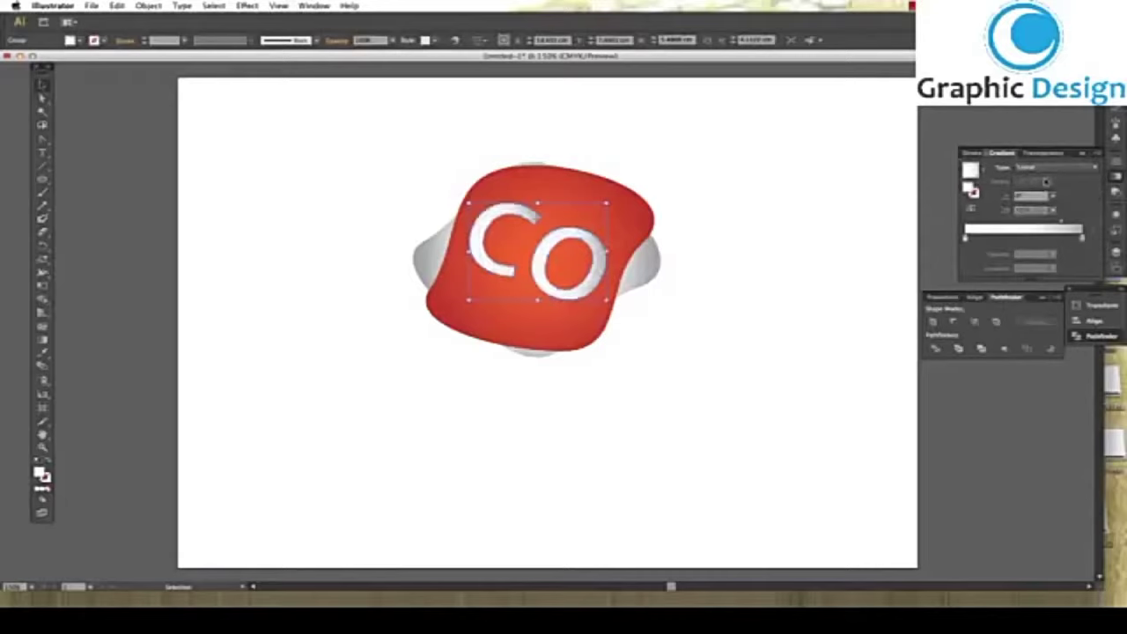
{"action": "left_click", "coordinate": [1047, 167]}
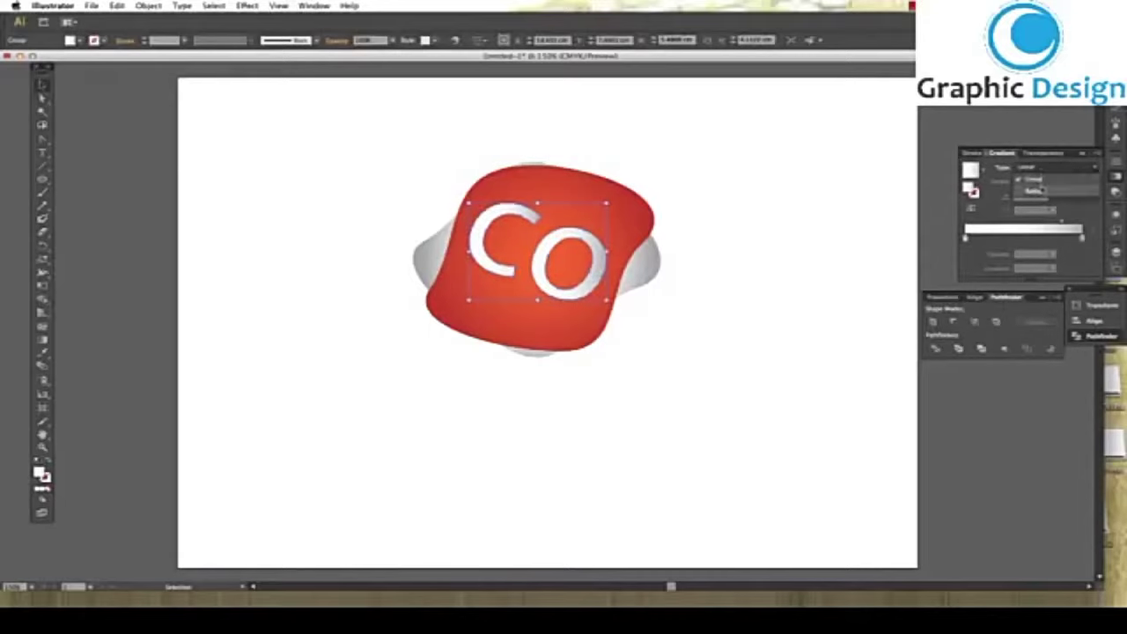
{"action": "left_click", "coordinate": [1046, 181]}
{"action": "left_click", "coordinate": [43, 339]}
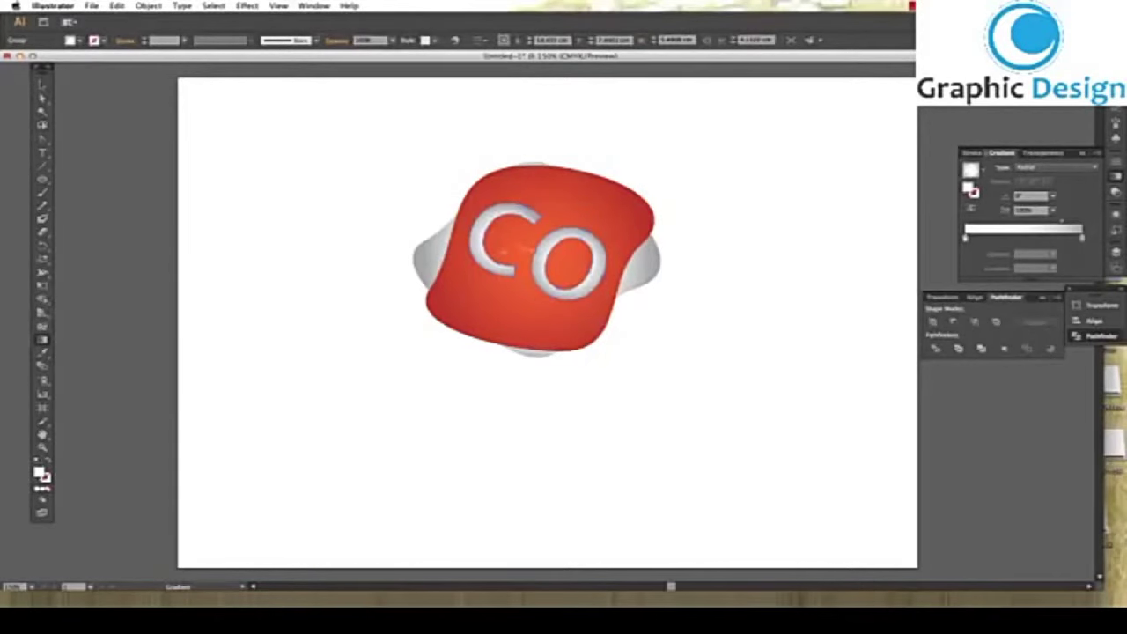
{"action": "left_click_drag", "start_coordinate": [541, 255], "coordinate": [643, 255]}
{"action": "left_click_drag", "start_coordinate": [552, 266], "coordinate": [606, 257]}
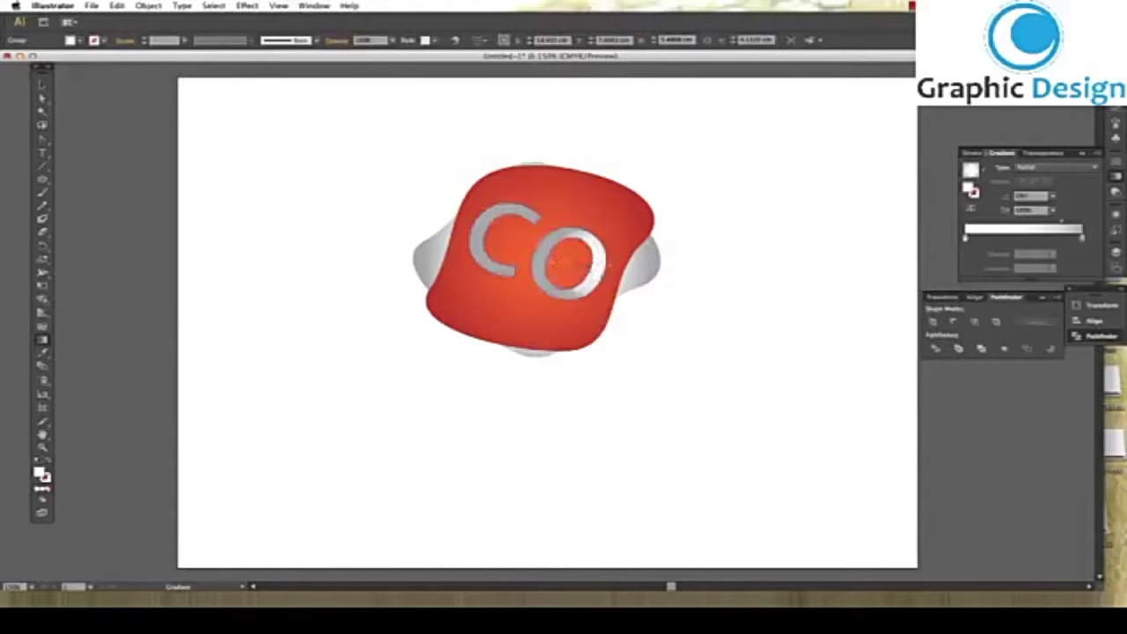
{"action": "left_click_drag", "start_coordinate": [534, 260], "coordinate": [633, 276]}
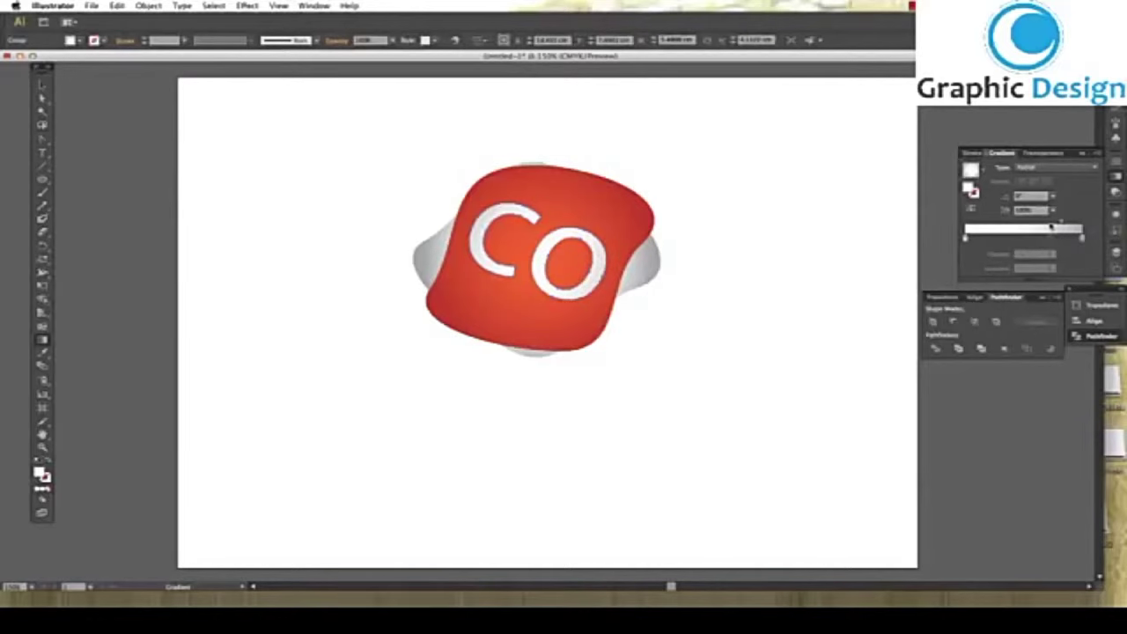
Shift the midpoint and starting stop so the letters stay white, greying only at edges
{"action": "left_click_drag", "start_coordinate": [1059, 224], "coordinate": [1041, 223]}
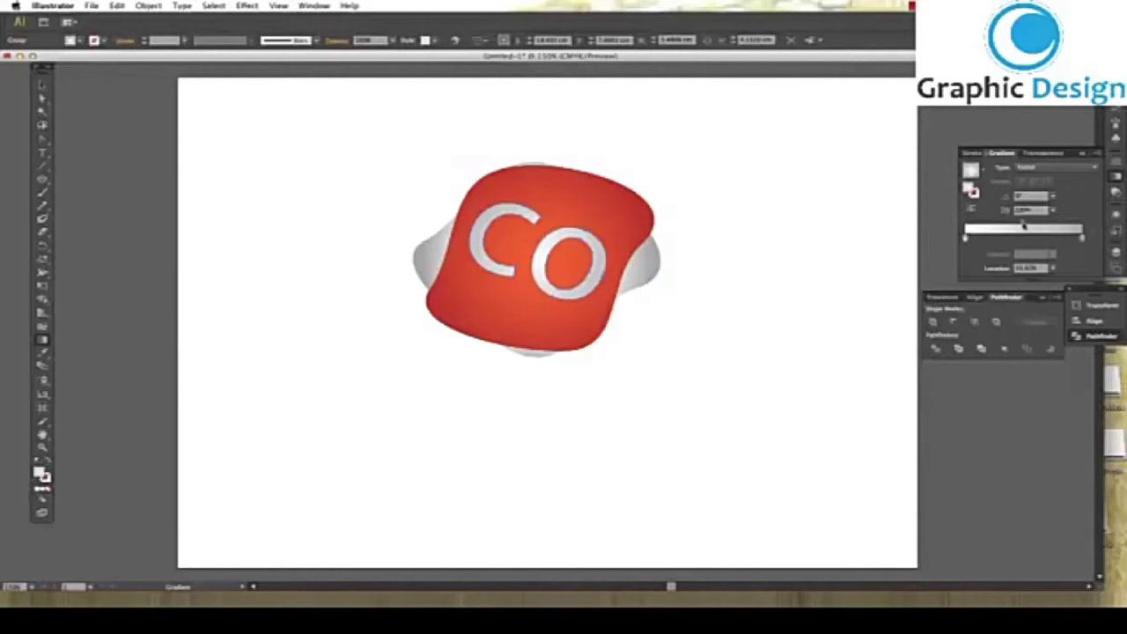
{"action": "left_click_drag", "start_coordinate": [966, 239], "coordinate": [1003, 240]}
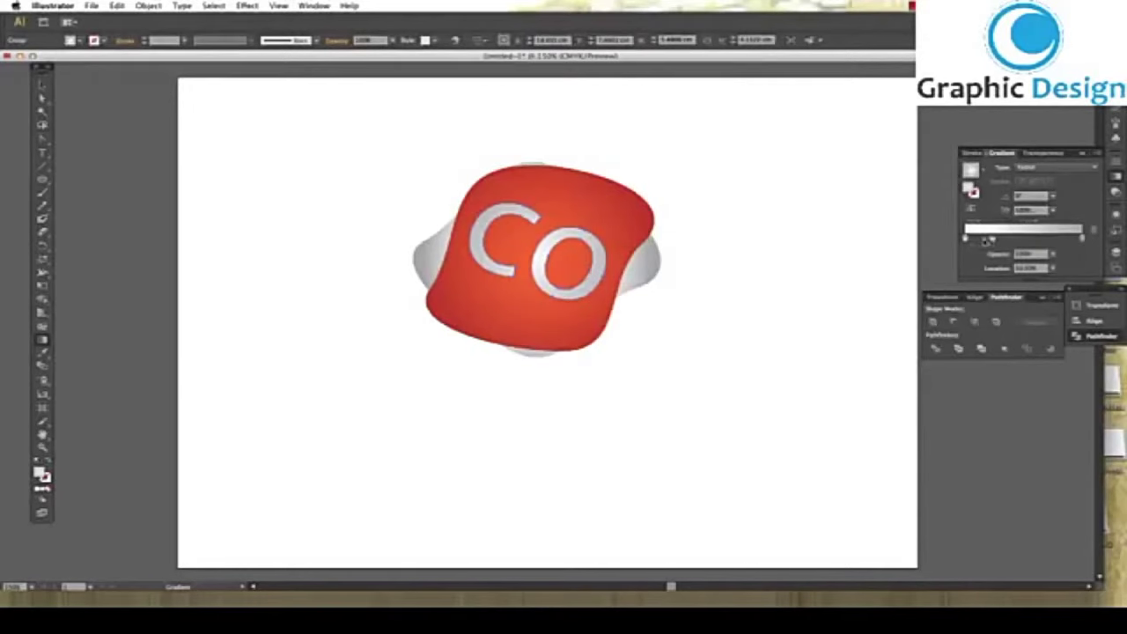
{"action": "left_click", "coordinate": [42, 84]}
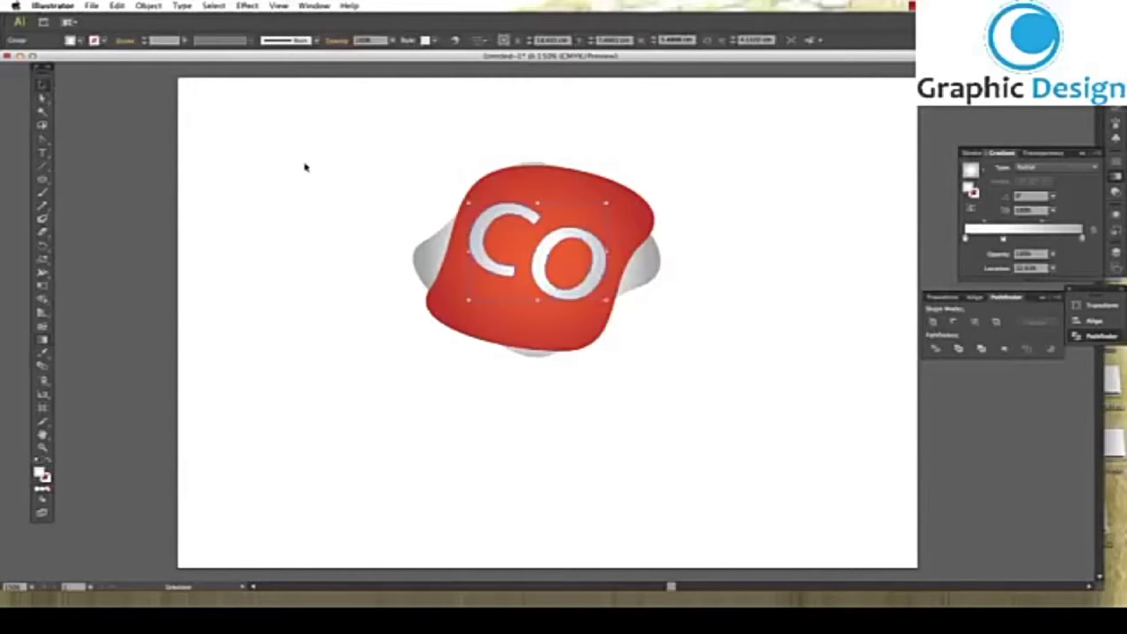
Zoom in on the CO letters and try a small nudge, then undo it
{"action": "right_click", "coordinate": [553, 229]}
{"action": "left_click", "coordinate": [305, 114]}
{"action": "left_click", "coordinate": [42, 447]}
{"action": "left_click_drag", "start_coordinate": [501, 219], "coordinate": [597, 312]}
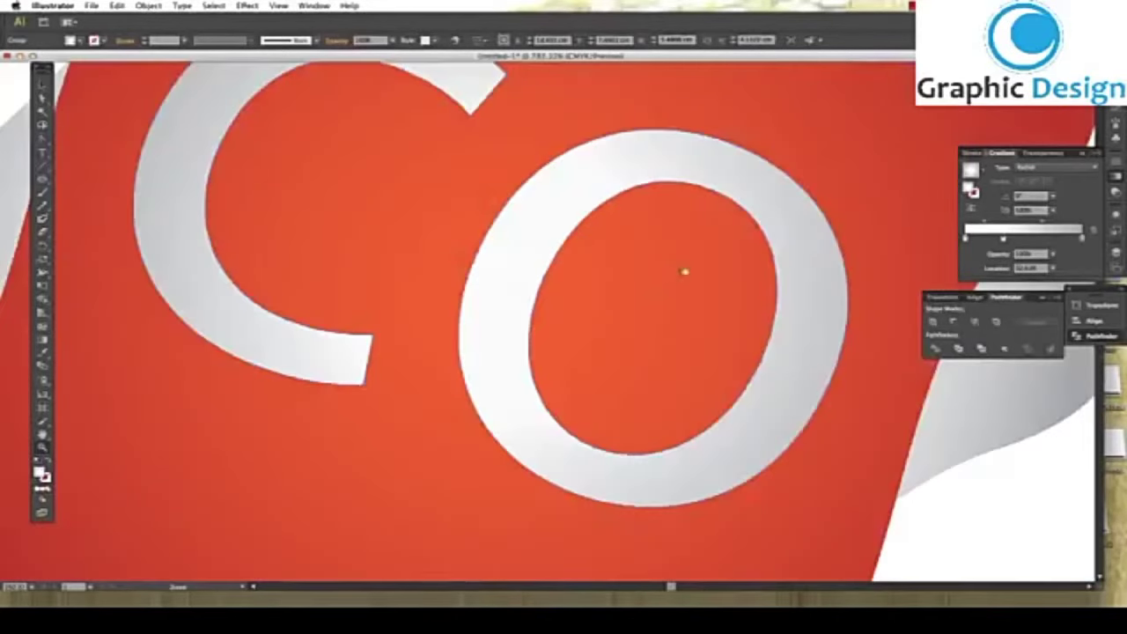
{"action": "left_click_drag", "start_coordinate": [669, 275], "coordinate": [613, 245]}
{"action": "left_click", "coordinate": [42, 85]}
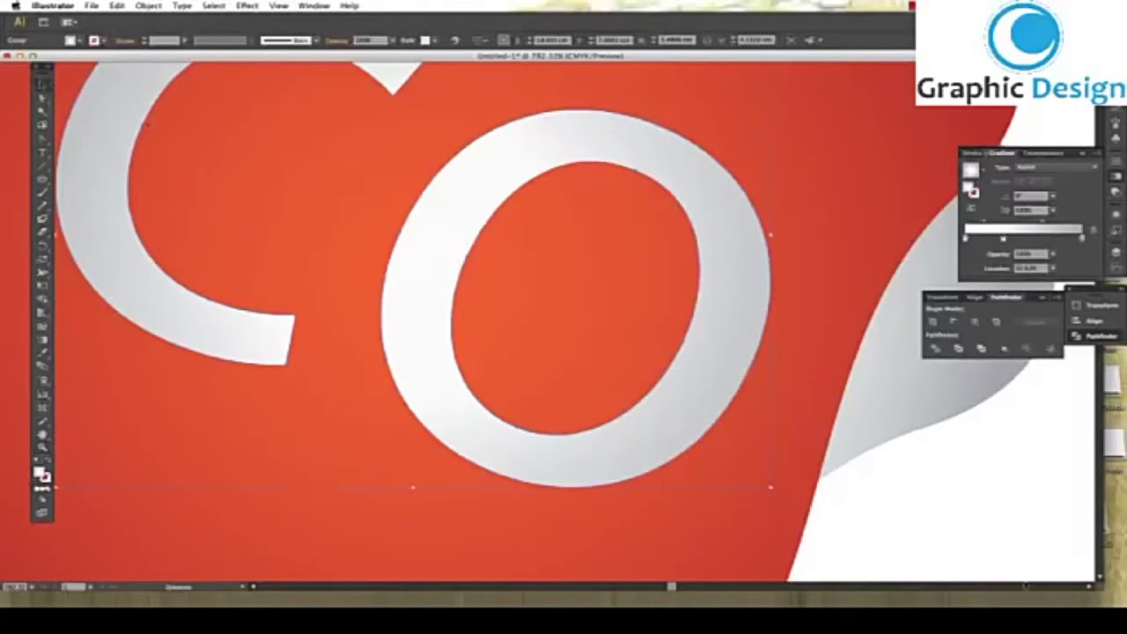
{"action": "left_click", "coordinate": [986, 553]}
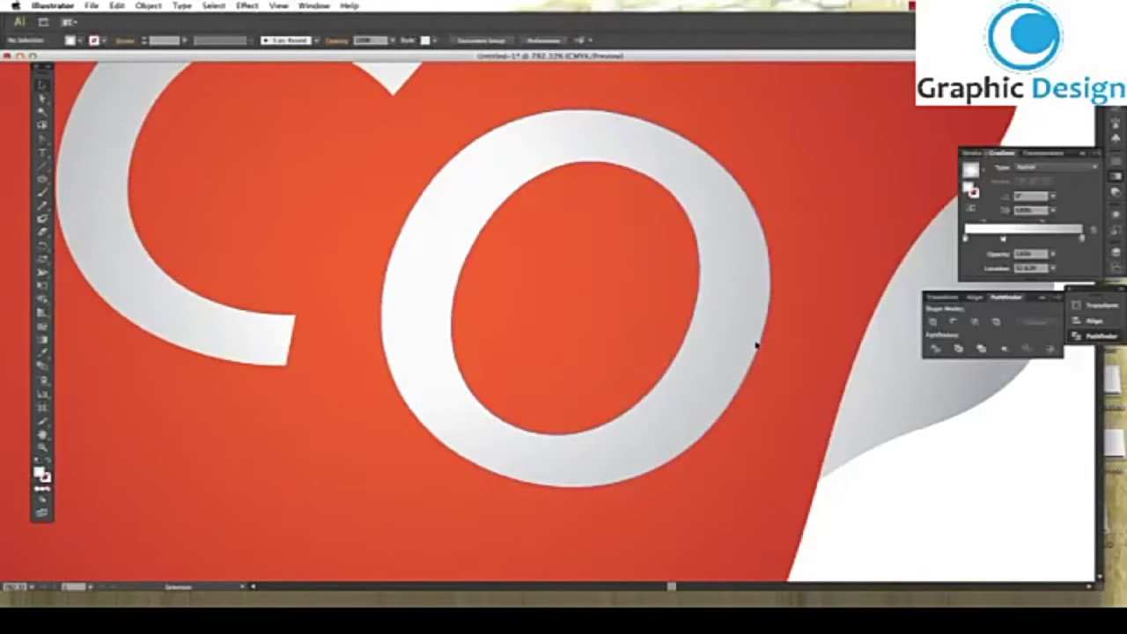
{"action": "left_click_drag", "start_coordinate": [755, 345], "coordinate": [762, 345]}
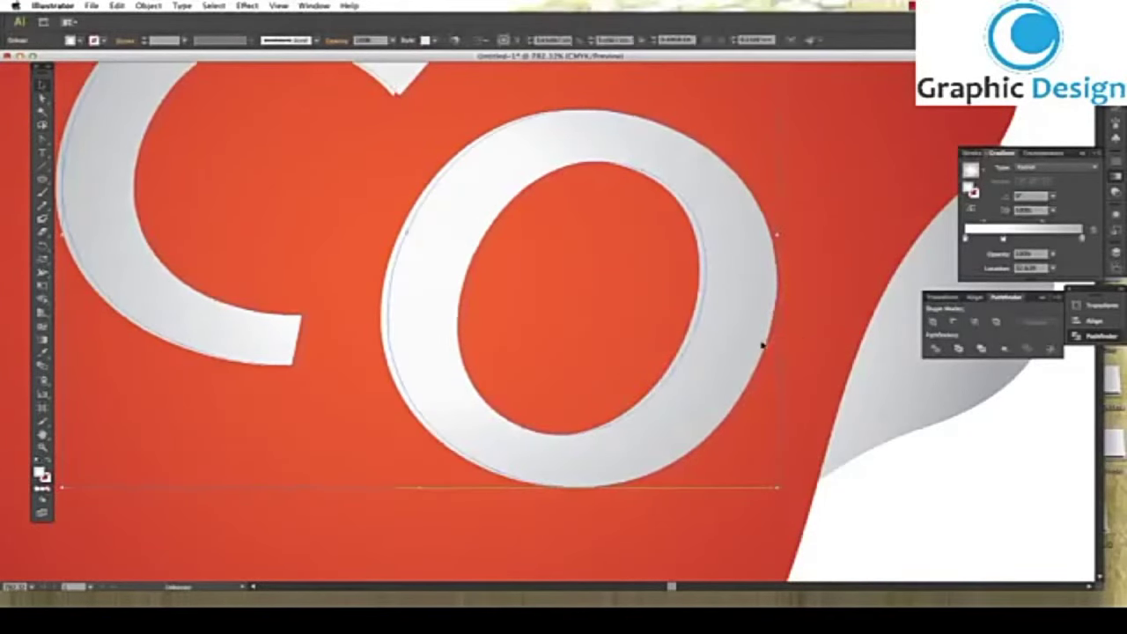
{"action": "key", "text": "ctrl+z"}
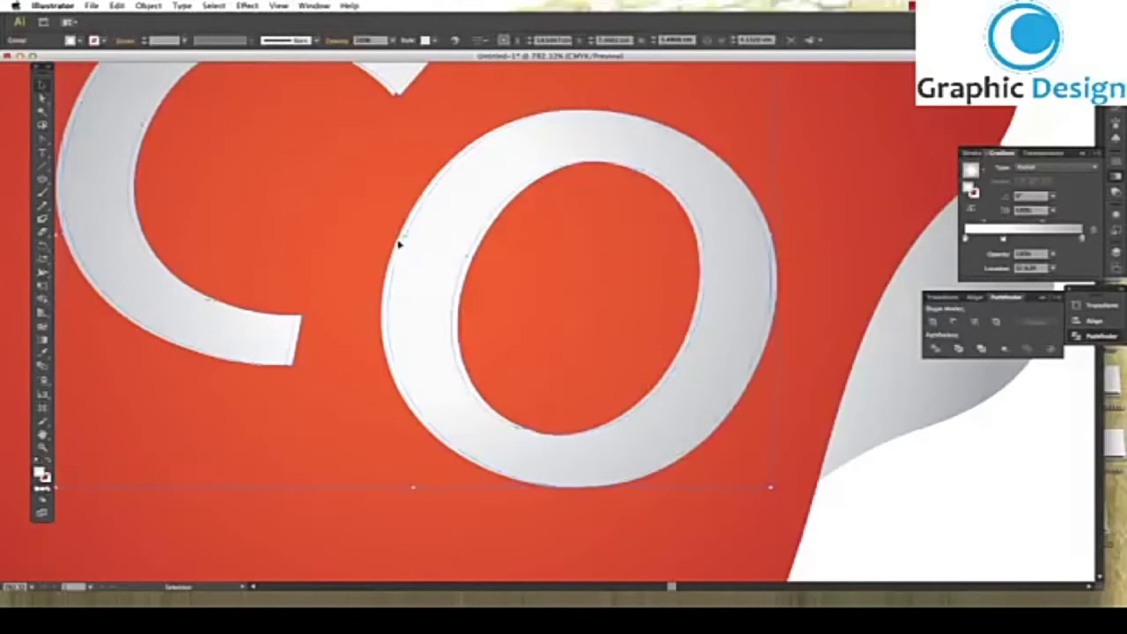
Bring the CO letters to the front of the stack and reselect them
{"action": "right_click", "coordinate": [398, 244]}
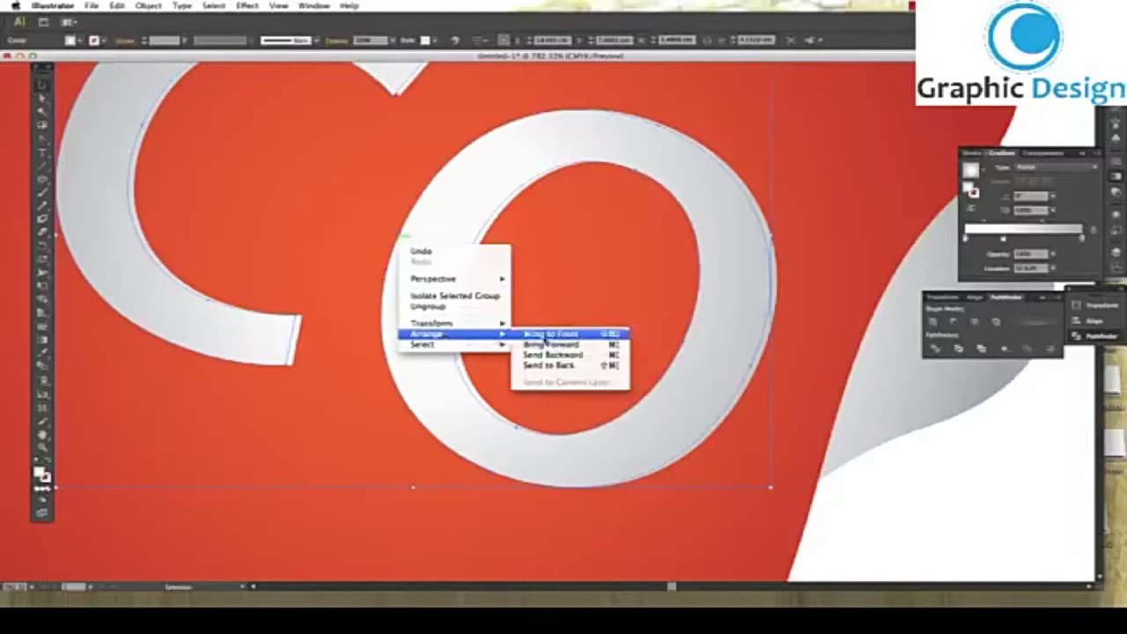
{"action": "mouse_move", "coordinate": [443, 334]}
{"action": "left_click", "coordinate": [545, 341]}
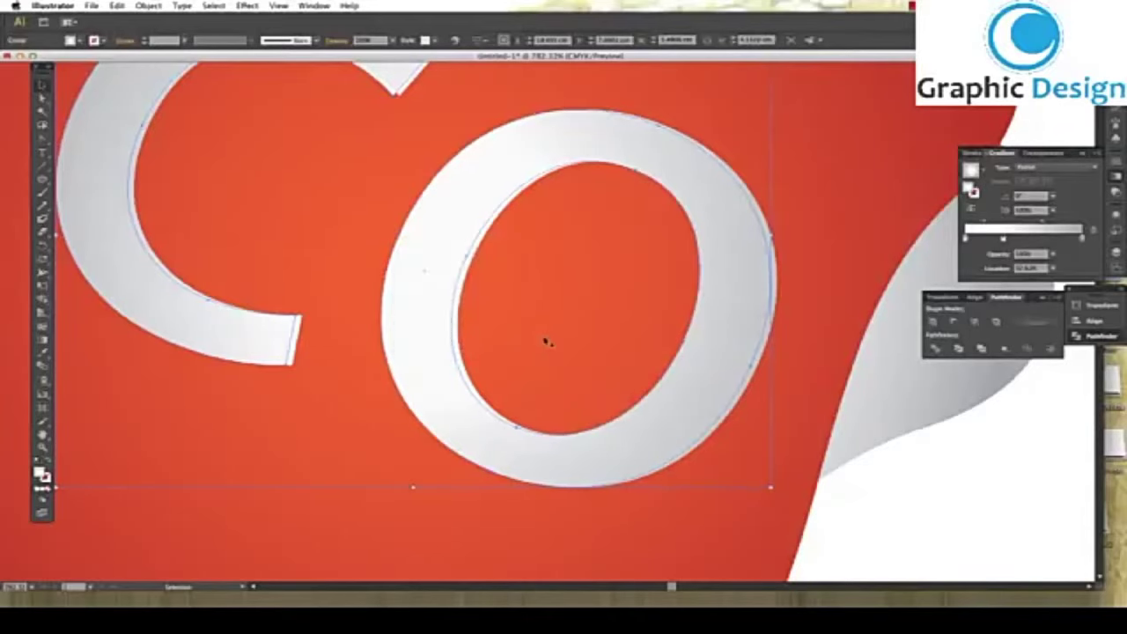
{"action": "left_click", "coordinate": [545, 342]}
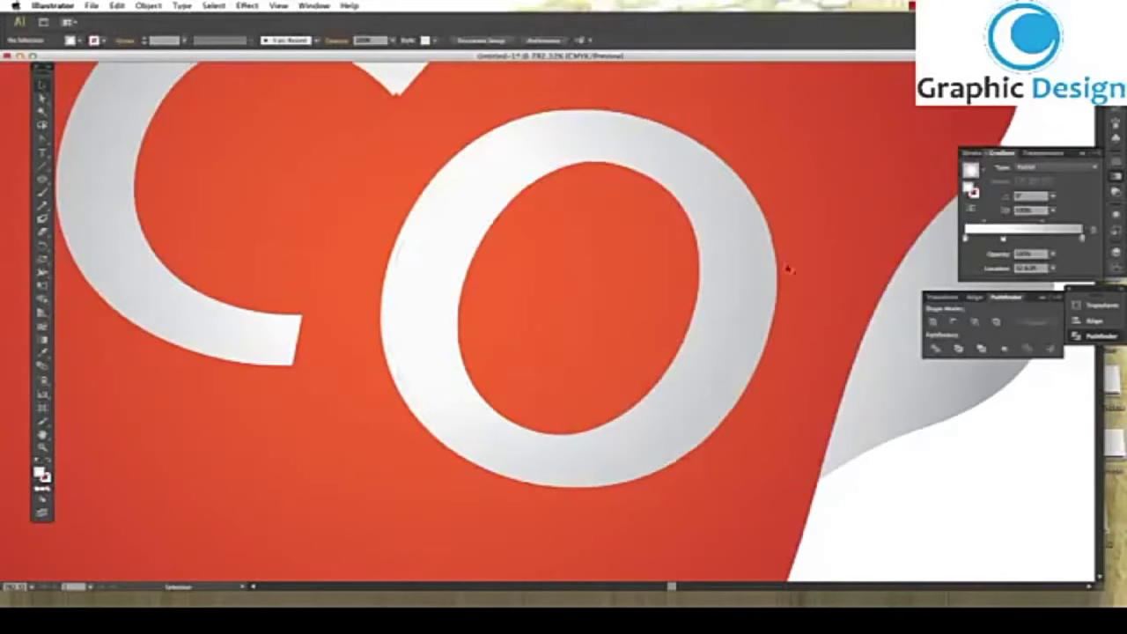
{"action": "left_click", "coordinate": [772, 265]}
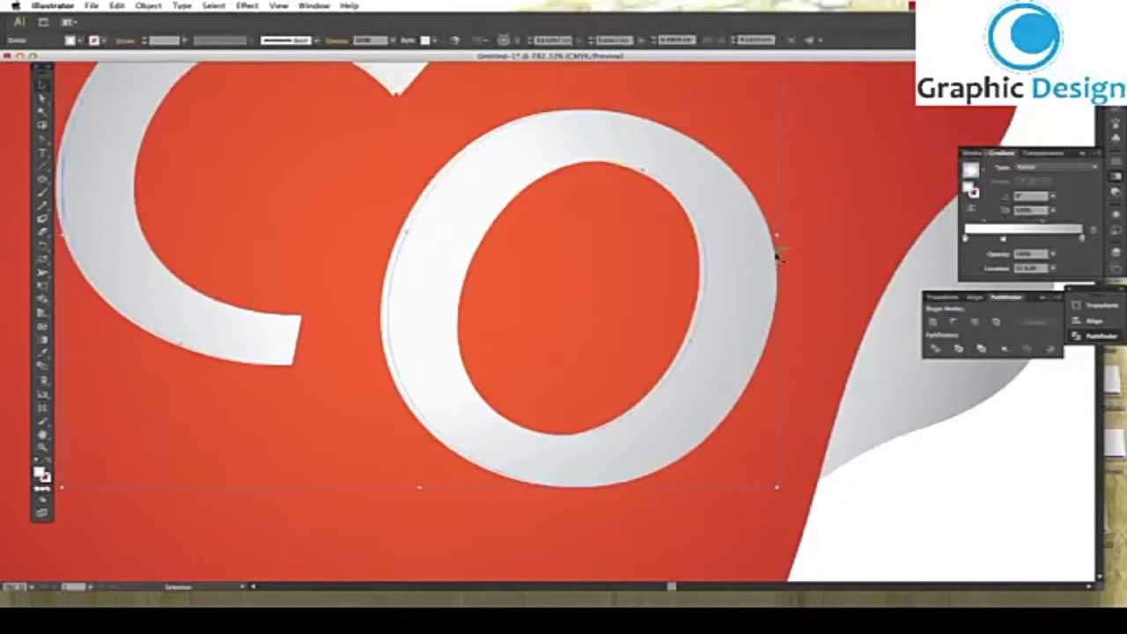
Apply a gradient swatch as the CO letters' fill
{"action": "left_click", "coordinate": [81, 42]}
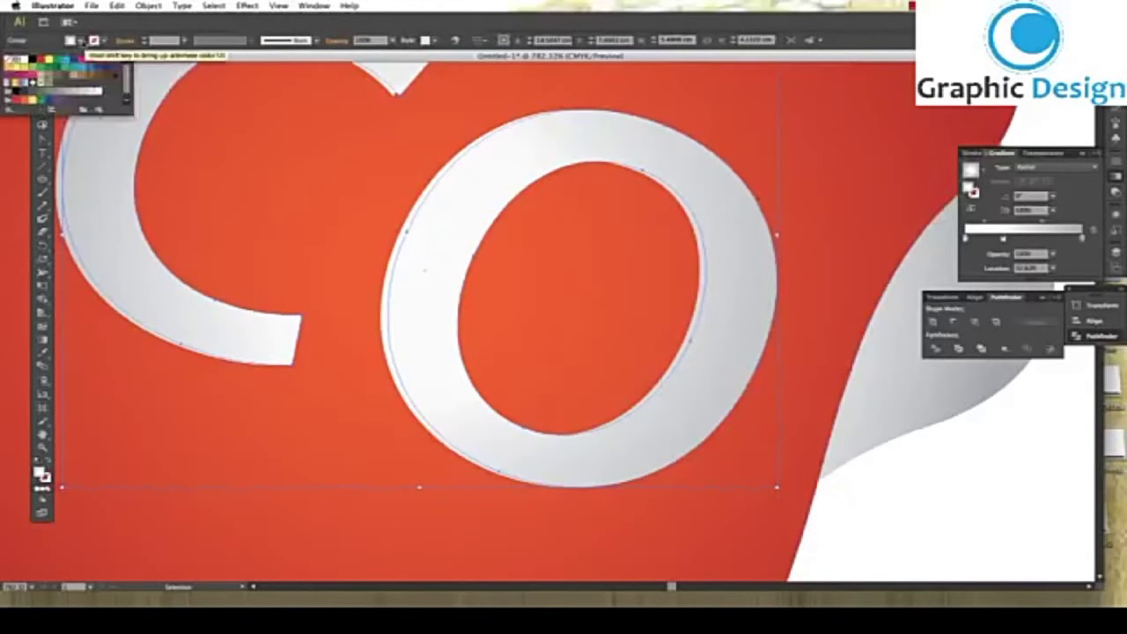
{"action": "left_click", "coordinate": [85, 91]}
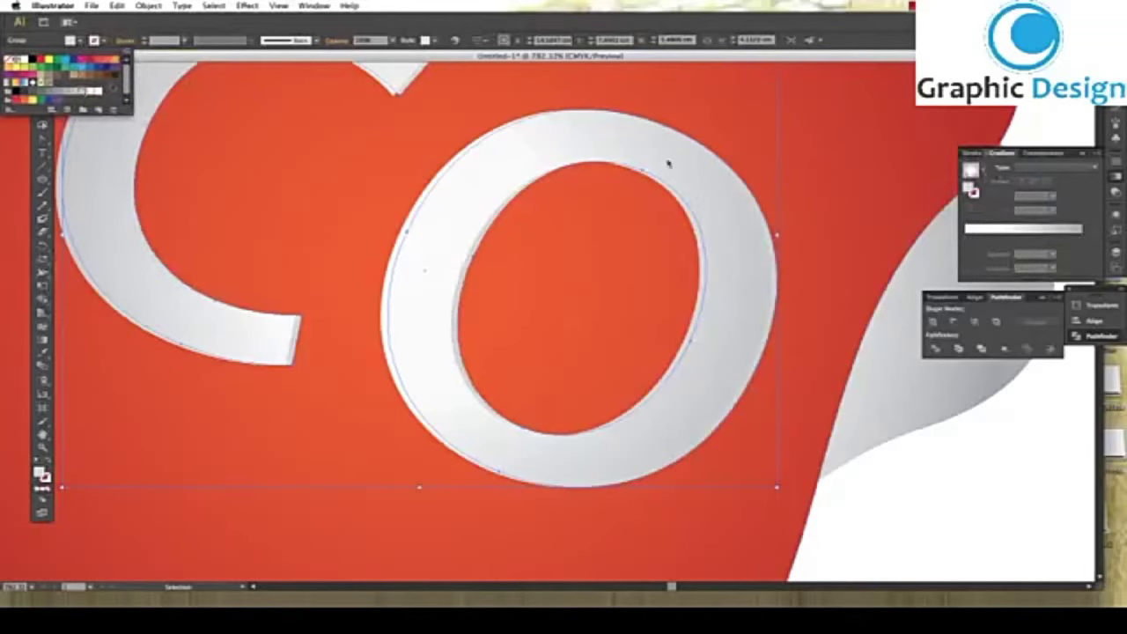
{"action": "left_click", "coordinate": [66, 94]}
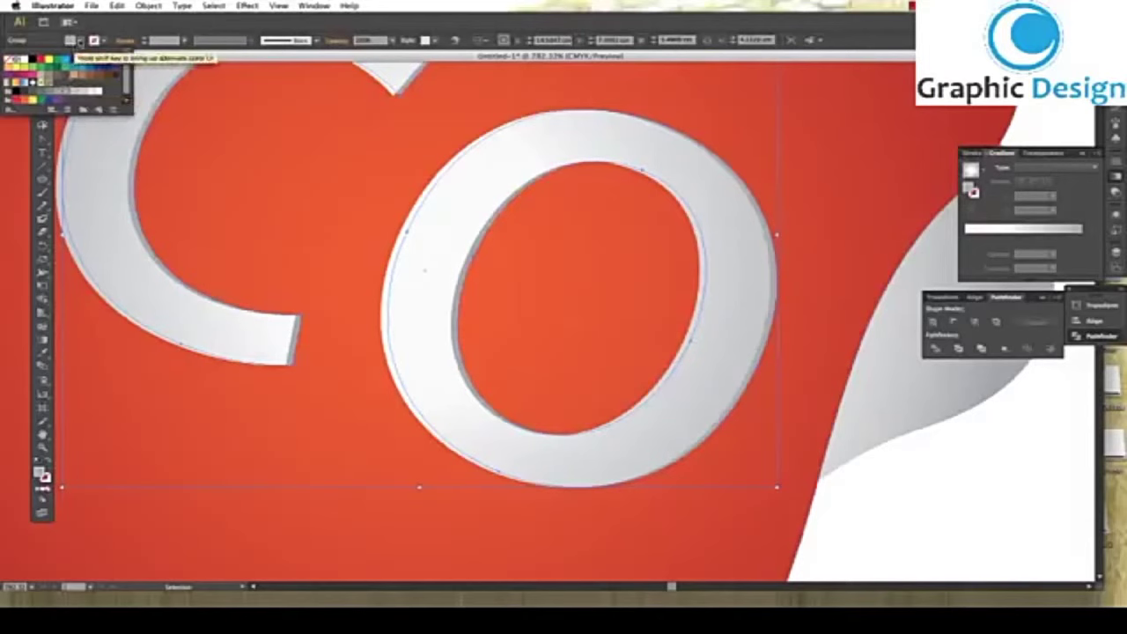
{"action": "left_click", "coordinate": [1004, 232]}
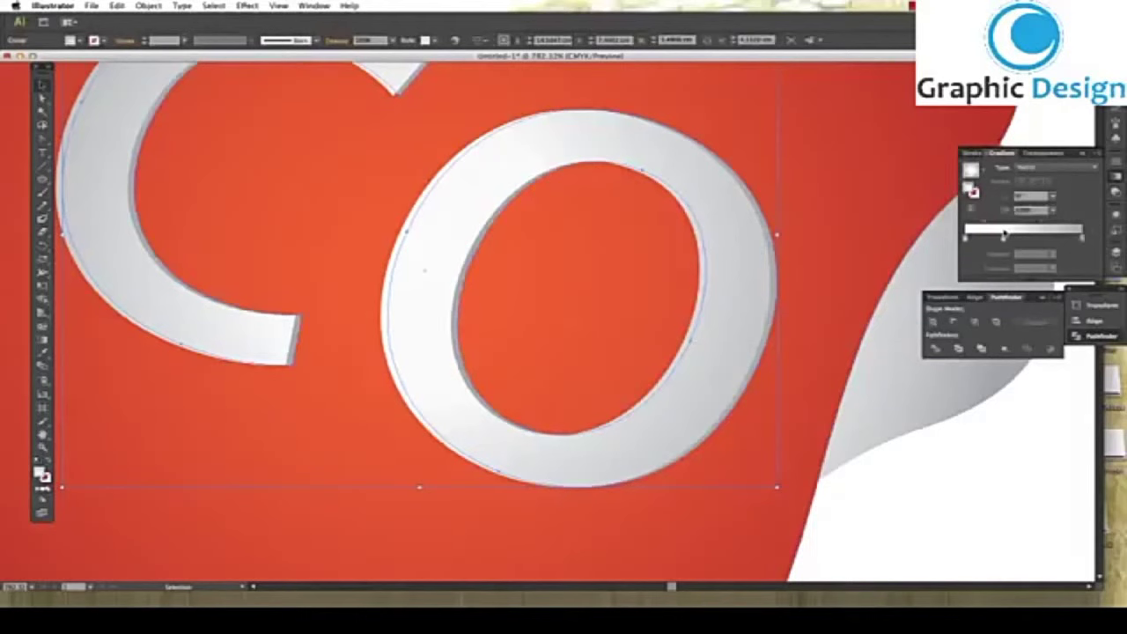
Set the letters' gradient to Linear and rework its colour stops to white-to-grey
{"action": "left_click", "coordinate": [1030, 169]}
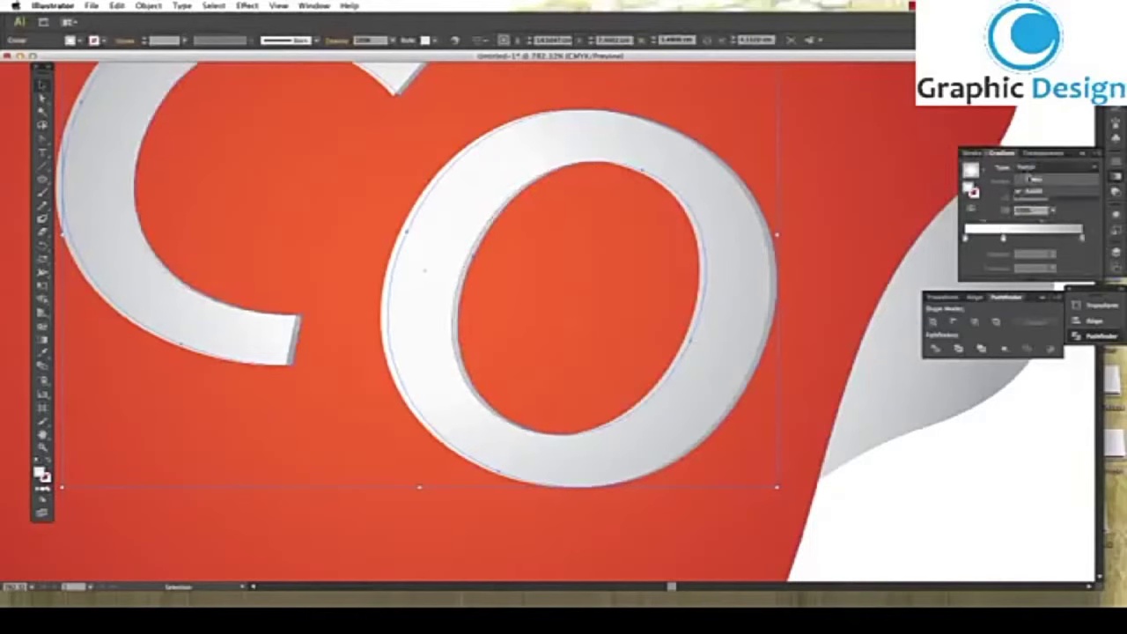
{"action": "left_click", "coordinate": [1031, 179]}
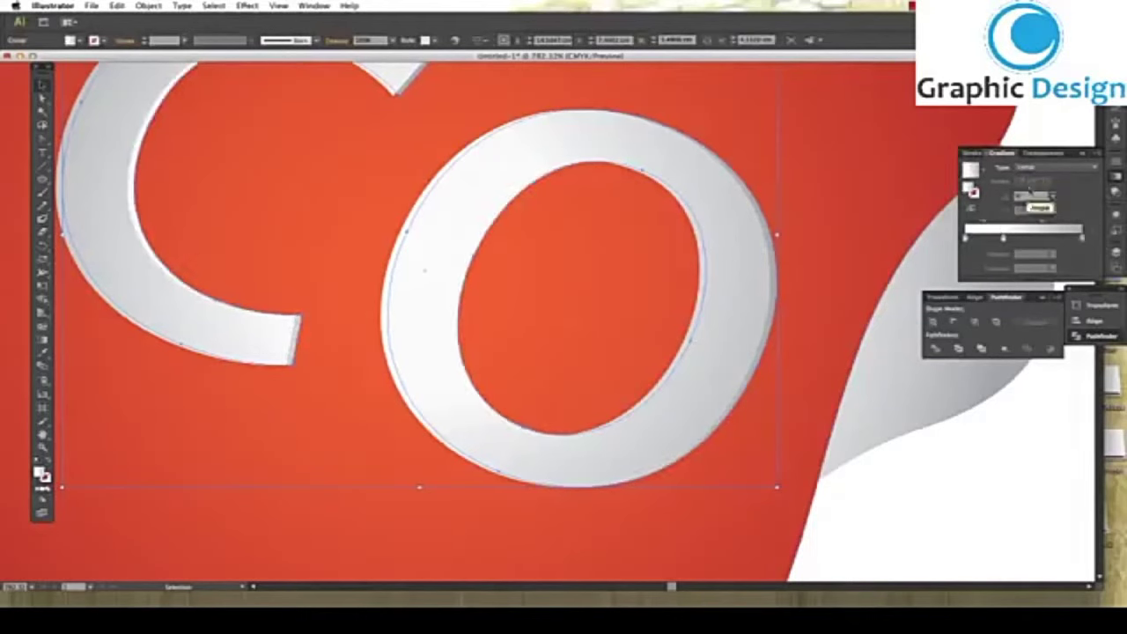
{"action": "left_click", "coordinate": [1007, 239]}
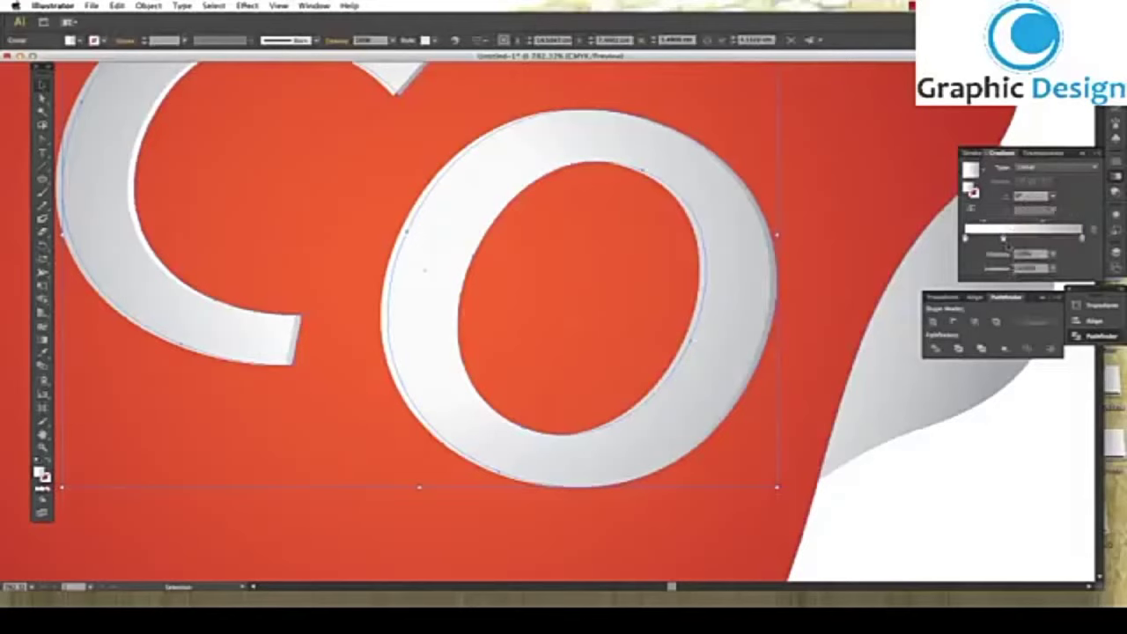
{"action": "left_click_drag", "start_coordinate": [1004, 240], "coordinate": [1004, 273]}
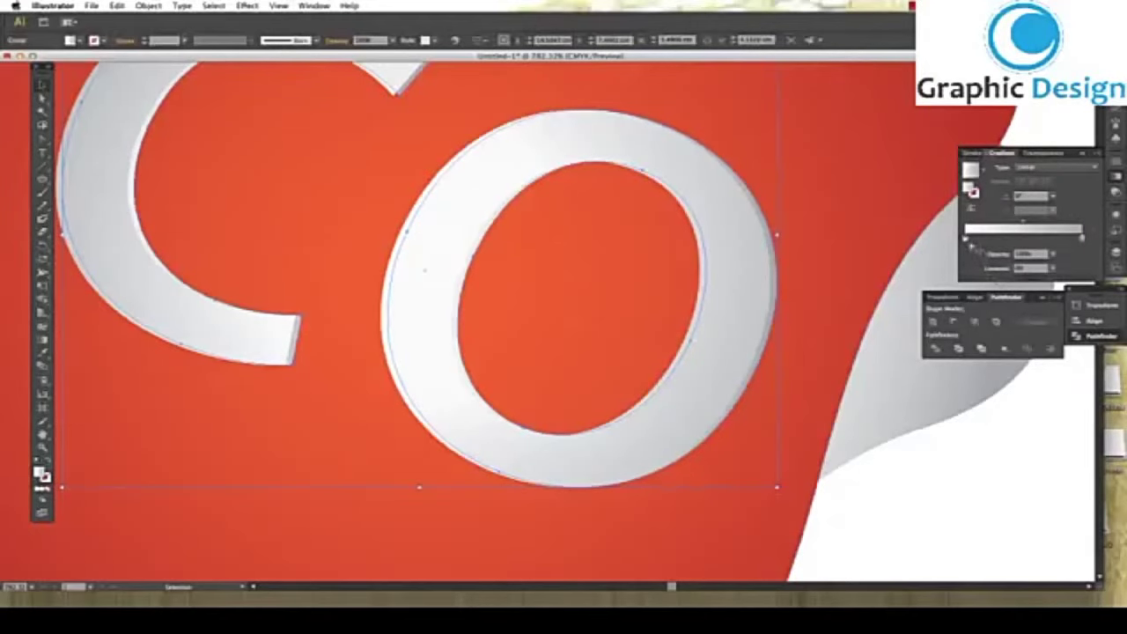
{"action": "left_click", "coordinate": [1001, 237]}
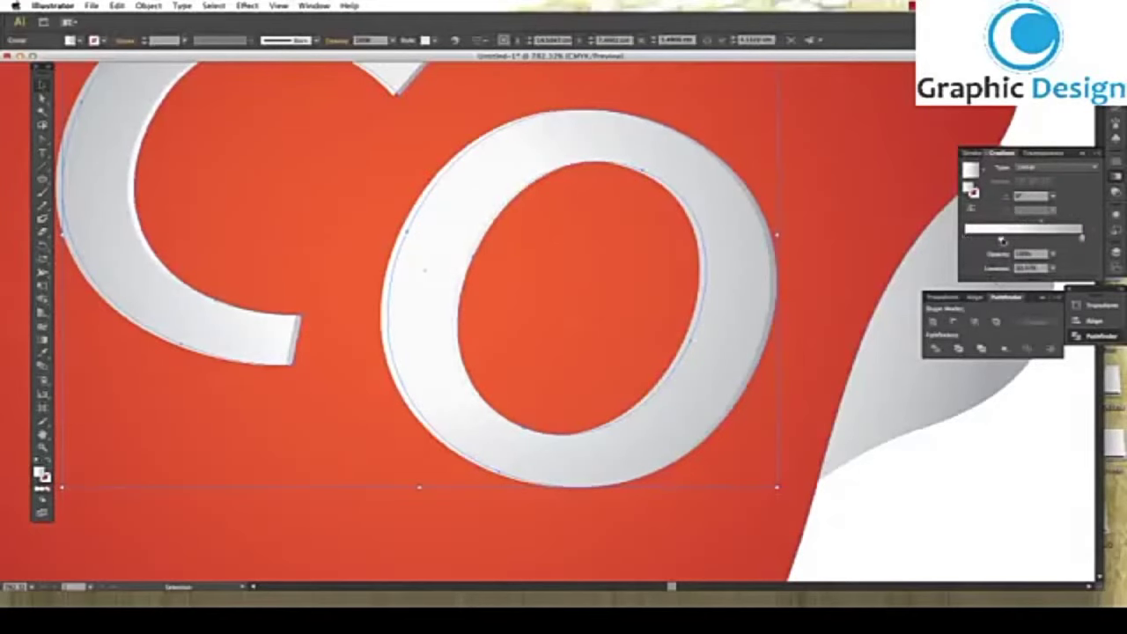
{"action": "left_click", "coordinate": [935, 466]}
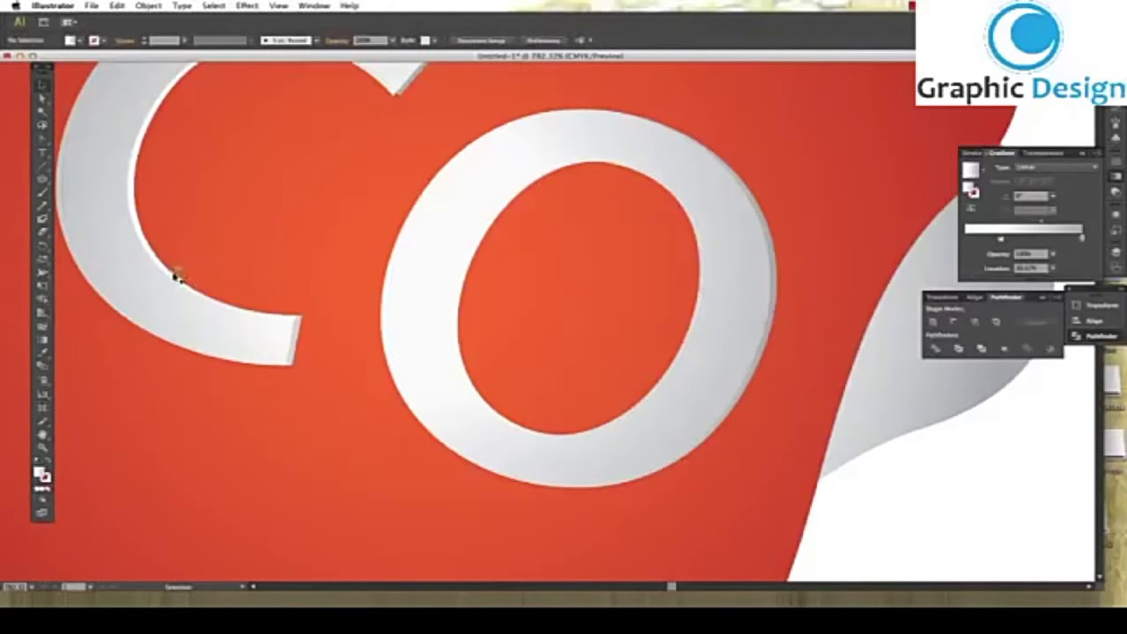
Place a slightly offset duplicate of the CO letters on top, then zoom out
{"action": "left_click_drag", "start_coordinate": [174, 276], "coordinate": [182, 273]}
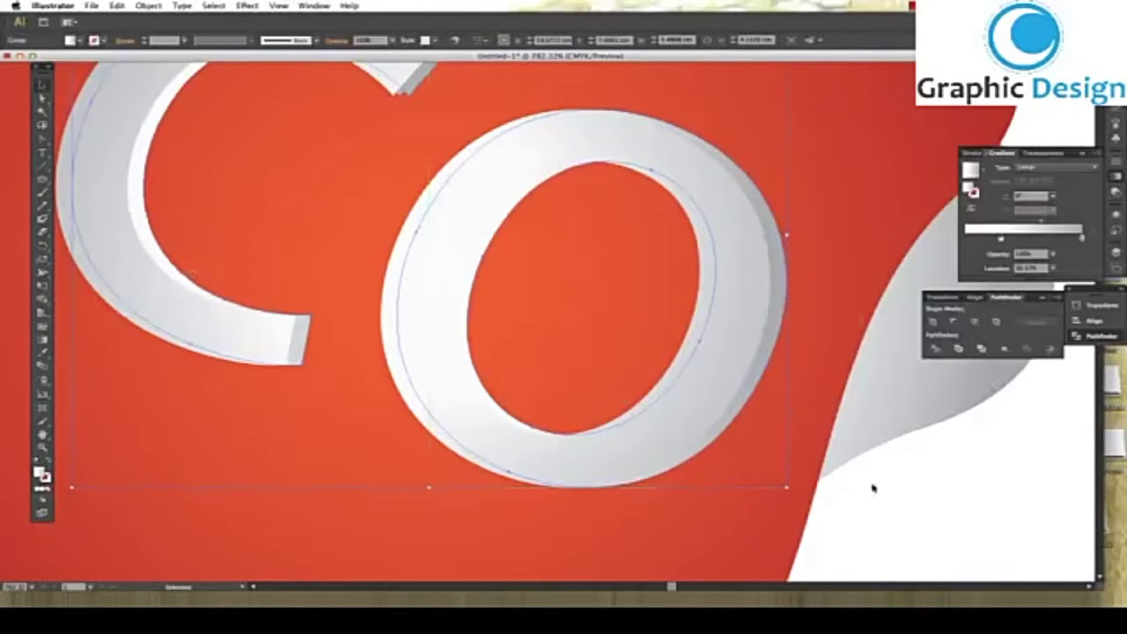
{"action": "key", "text": "Up"}
{"action": "key", "text": "Left"}
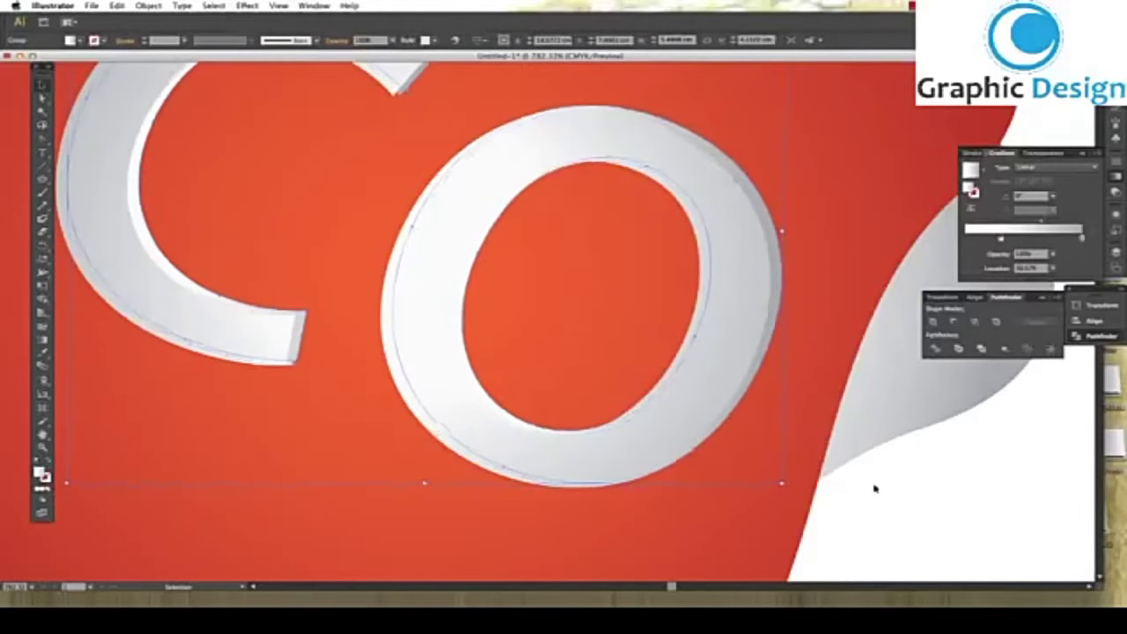
{"action": "key", "text": "Right"}
{"action": "key", "text": "Down"}
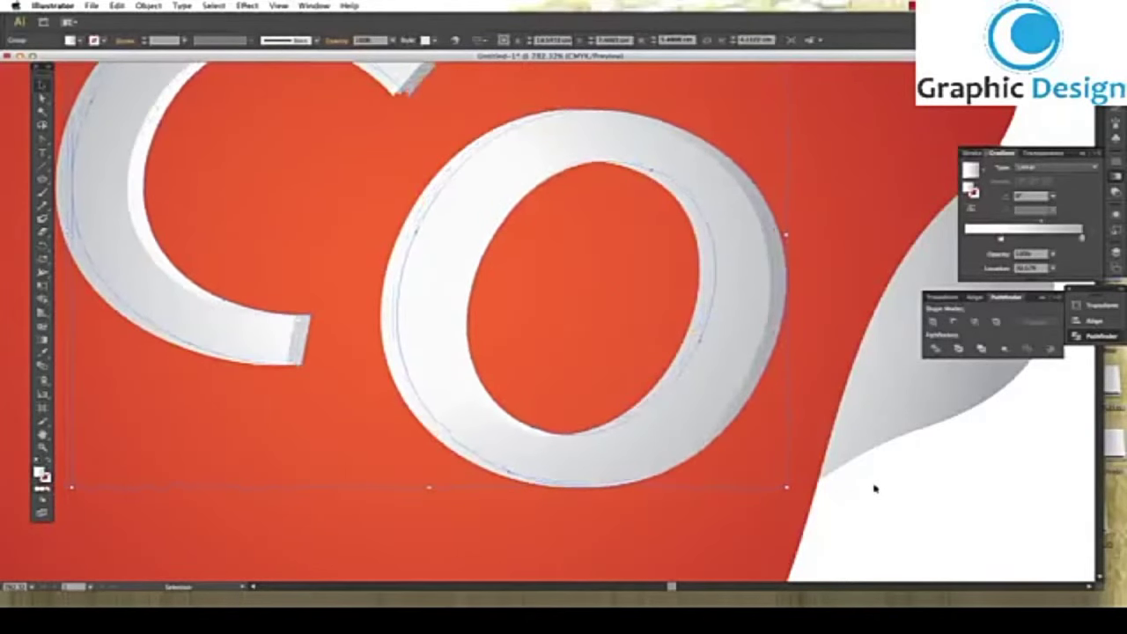
{"action": "left_click", "coordinate": [930, 540]}
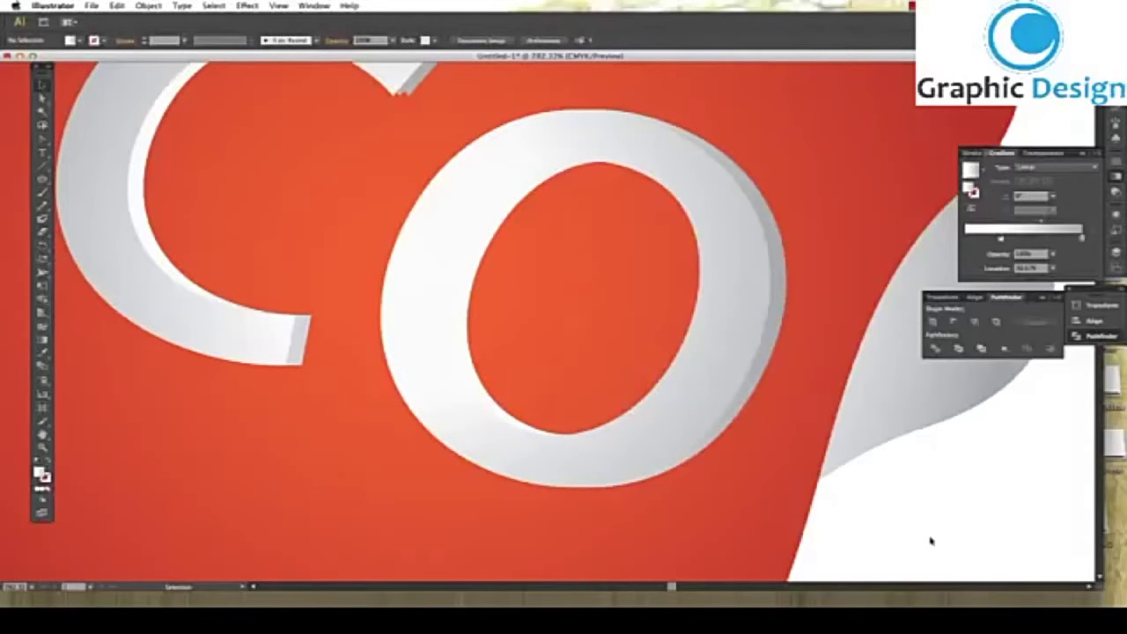
{"action": "key", "text": "ctrl+minus"}
{"action": "key", "text": "ctrl+minus"}
{"action": "key", "text": "ctrl+minus"}
{"action": "key", "text": "ctrl+minus"}
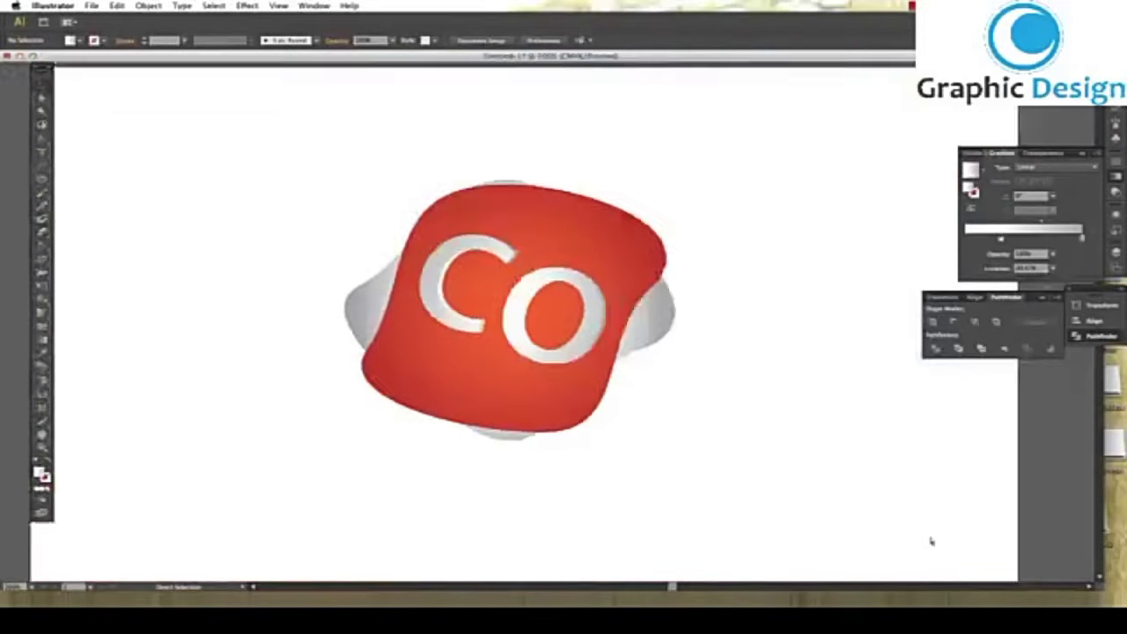
{"action": "key", "text": "ctrl+minus"}
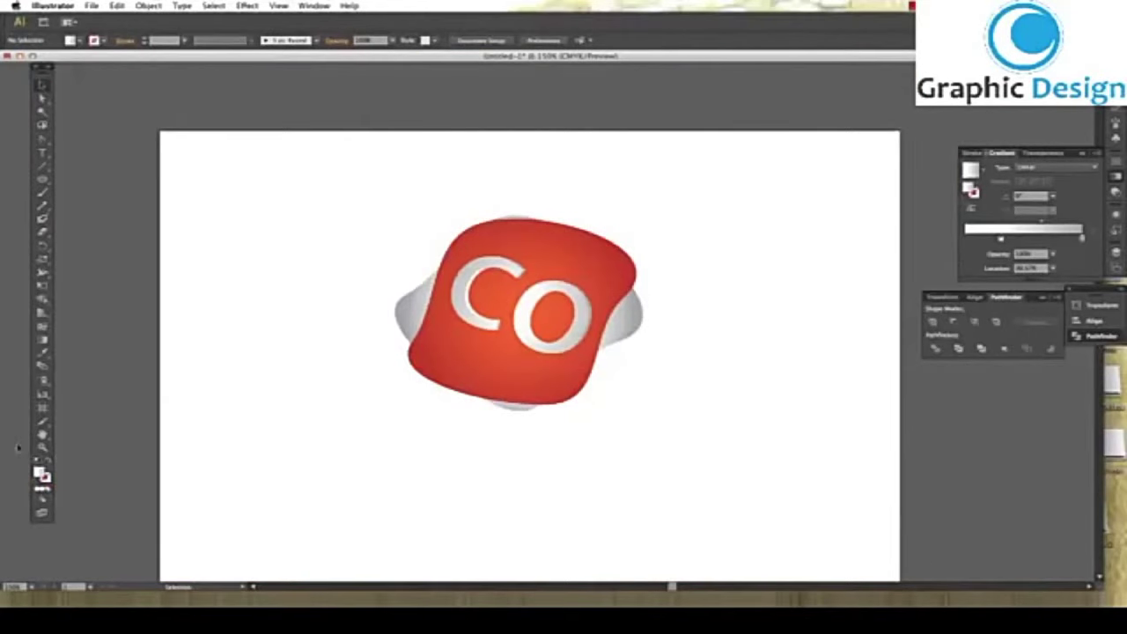
{"action": "left_click", "coordinate": [42, 447]}
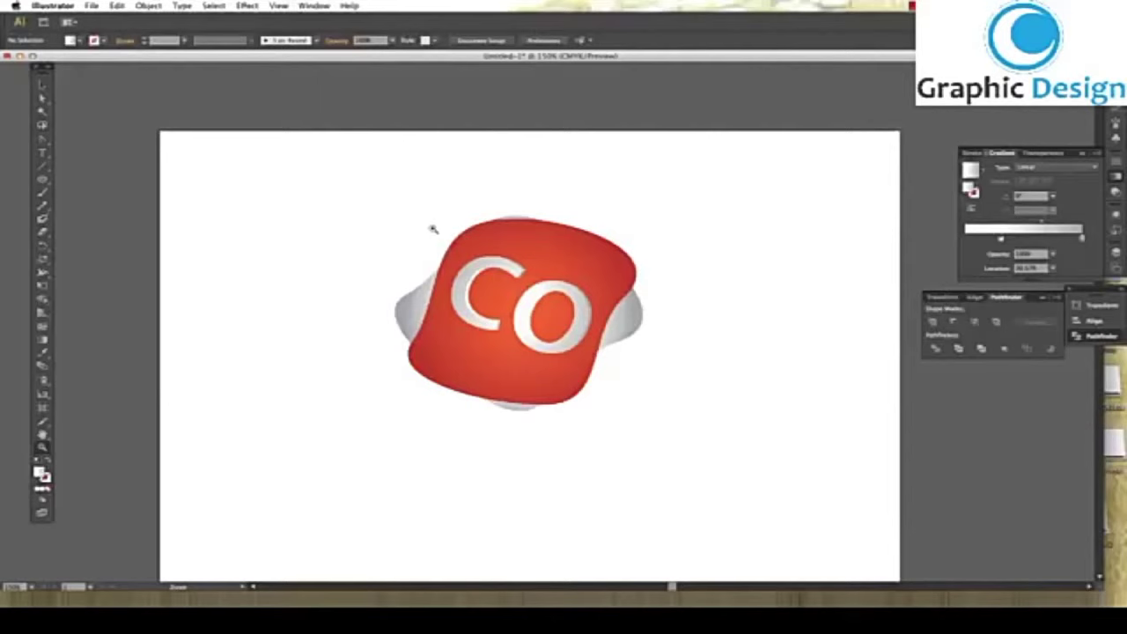
{"action": "left_click_drag", "start_coordinate": [433, 228], "coordinate": [562, 351]}
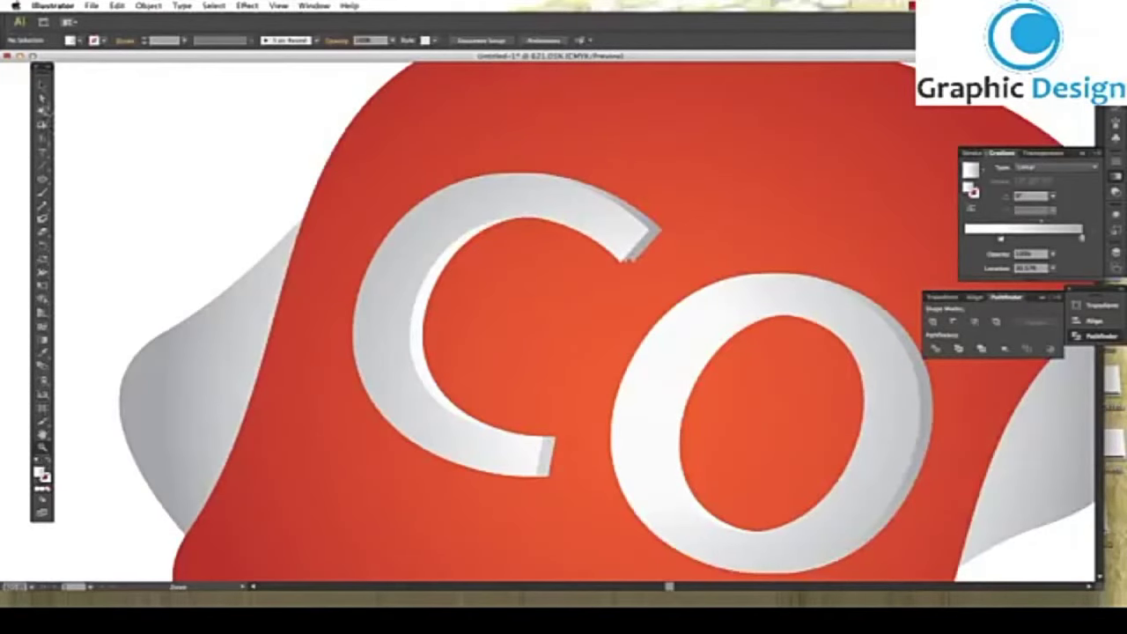
{"action": "left_click_drag", "start_coordinate": [43, 99], "coordinate": [97, 110]}
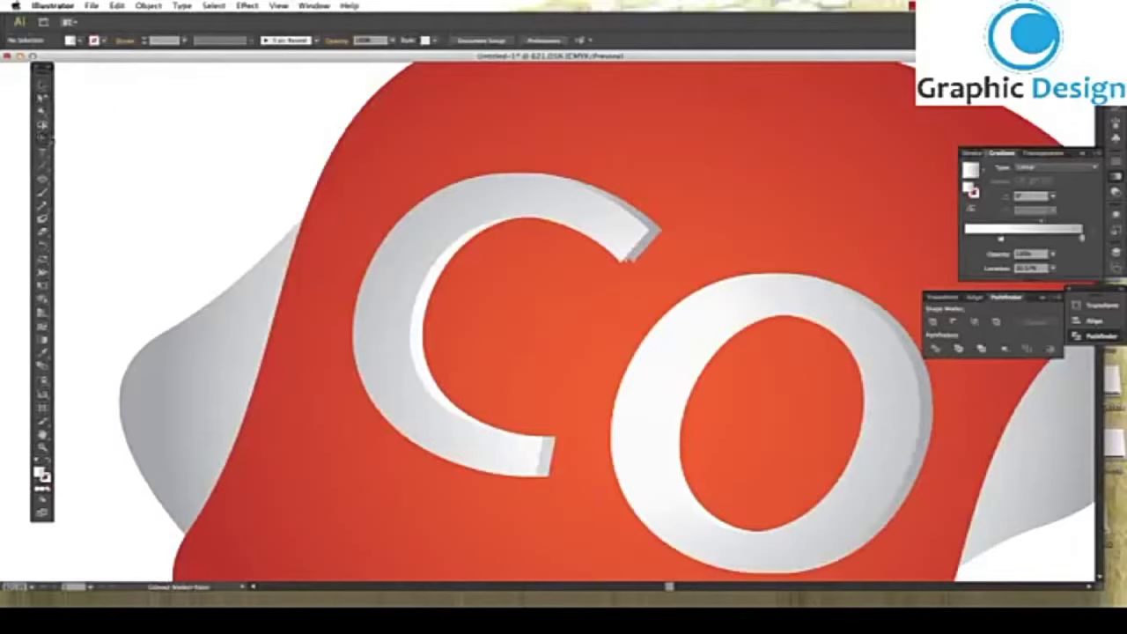
{"action": "left_click_drag", "start_coordinate": [42, 139], "coordinate": [97, 166]}
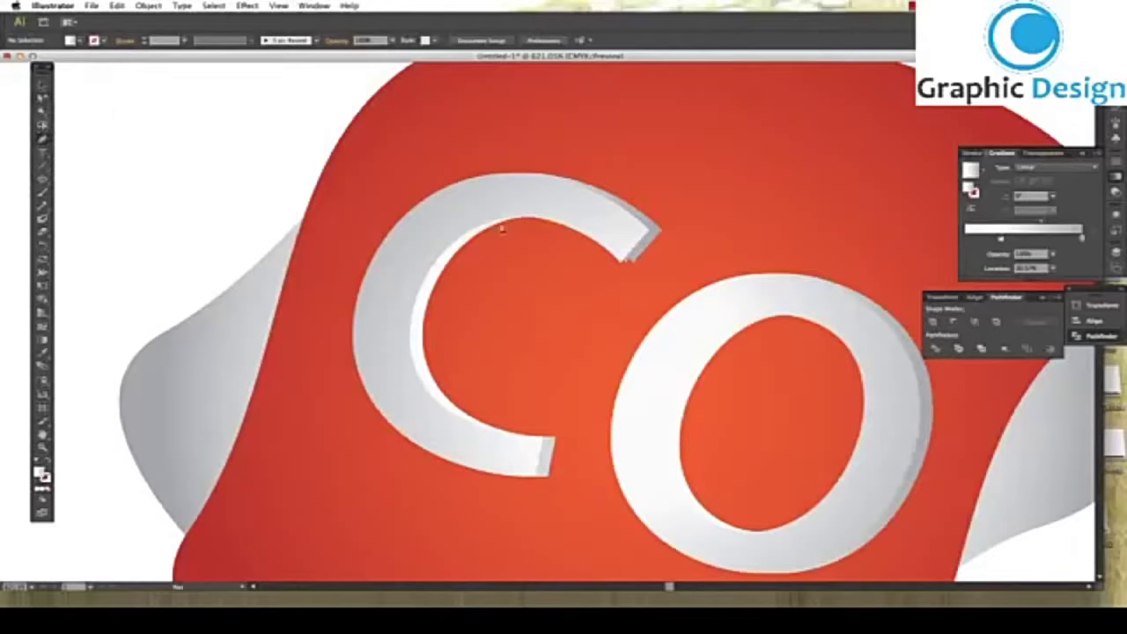
Drag the anchor at the C's upper tip up-right so its 3D side face meets the tip
{"action": "left_click", "coordinate": [630, 264]}
{"action": "left_click_drag", "start_coordinate": [630, 262], "coordinate": [637, 254]}
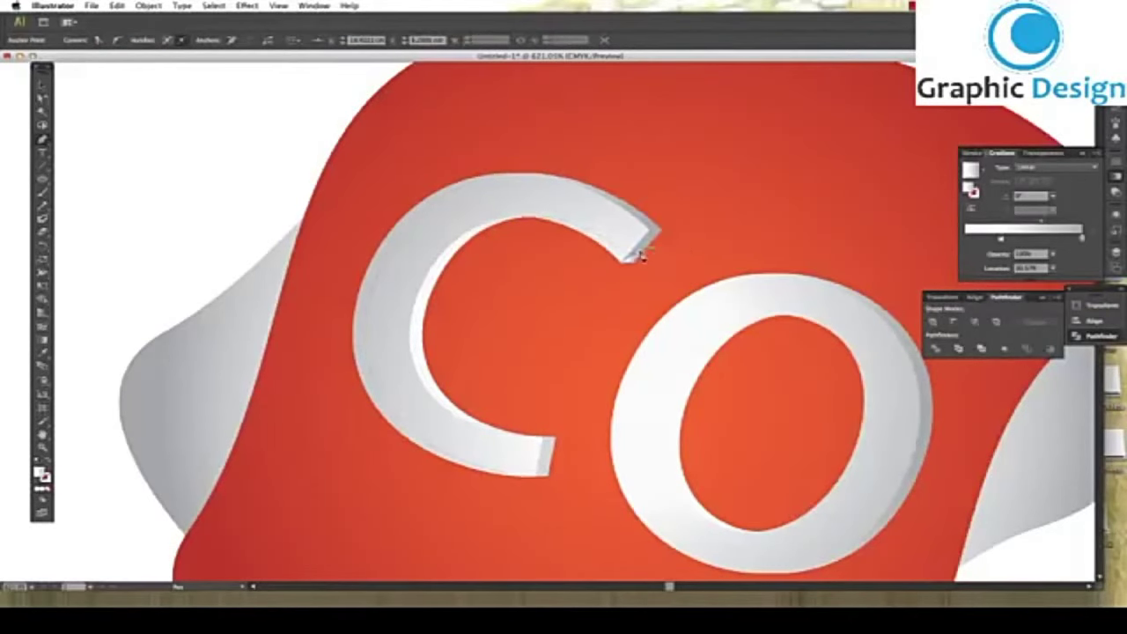
{"action": "double_click", "coordinate": [42, 97]}
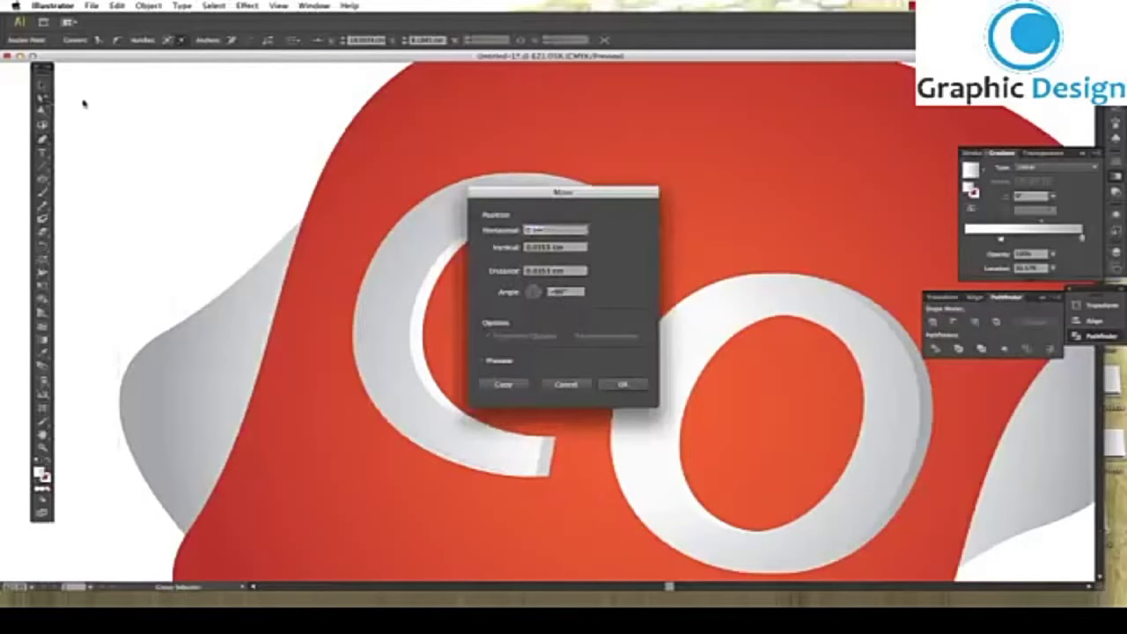
{"action": "left_click", "coordinate": [568, 386]}
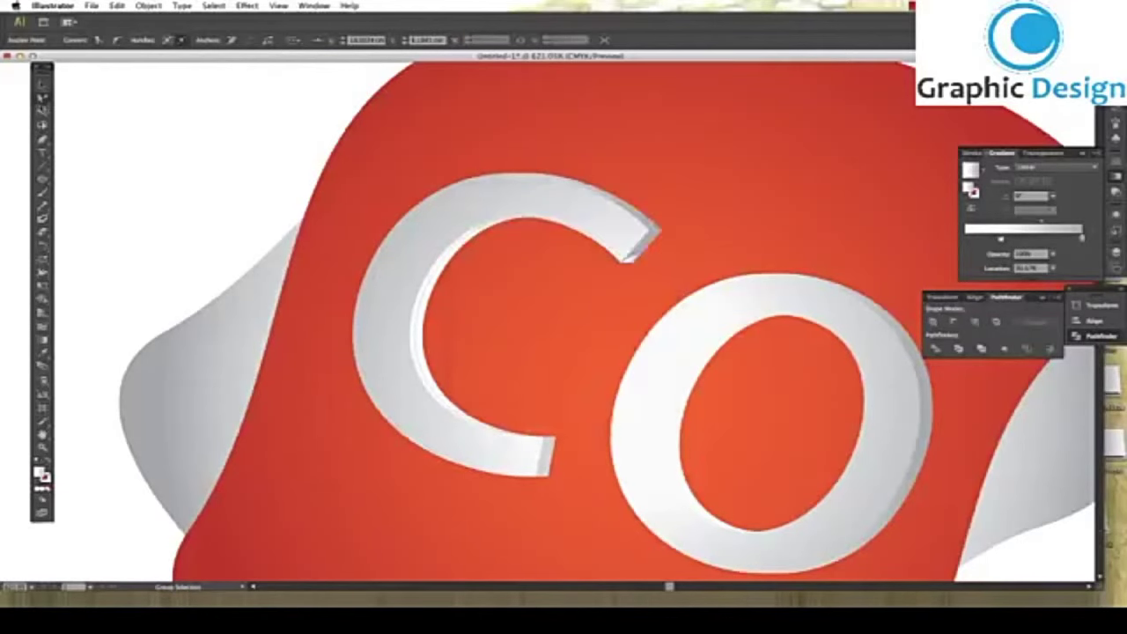
{"action": "left_click_drag", "start_coordinate": [42, 99], "coordinate": [88, 111]}
{"action": "left_click_drag", "start_coordinate": [629, 250], "coordinate": [631, 254]}
{"action": "left_click_drag", "start_coordinate": [628, 255], "coordinate": [657, 236]}
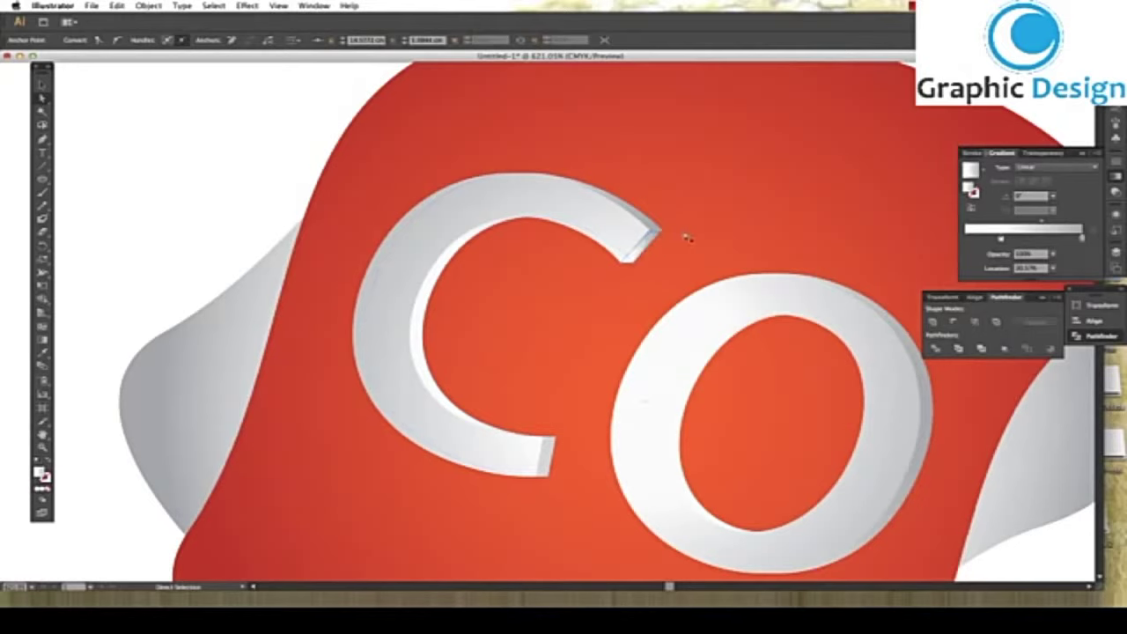
{"action": "left_click", "coordinate": [253, 176]}
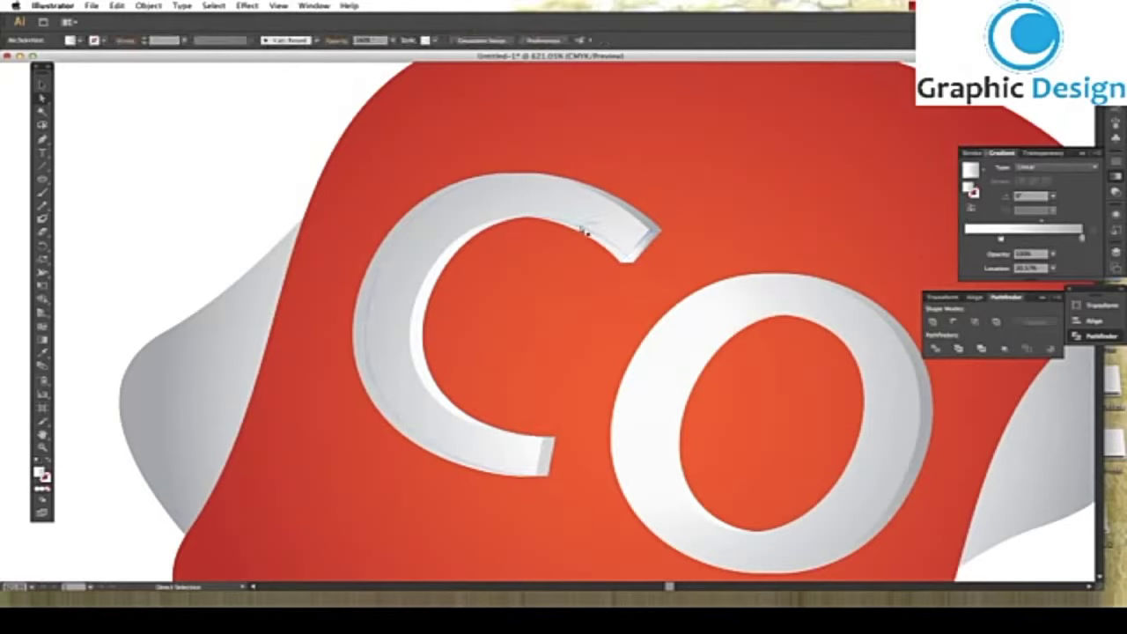
Zoom in on the C's top tip and drag the side face's inner corner anchor onto it
{"action": "key", "text": "v"}
{"action": "key", "text": "ctrl+equal"}
{"action": "key", "text": "ctrl+equal"}
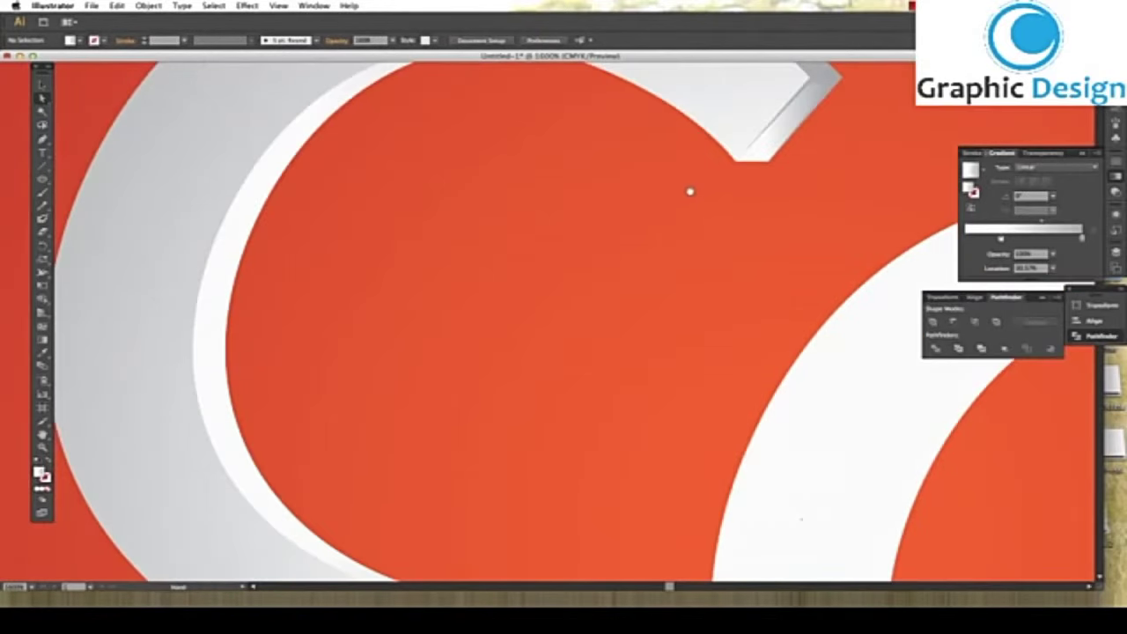
{"action": "left_click_drag", "start_coordinate": [690, 192], "coordinate": [409, 354]}
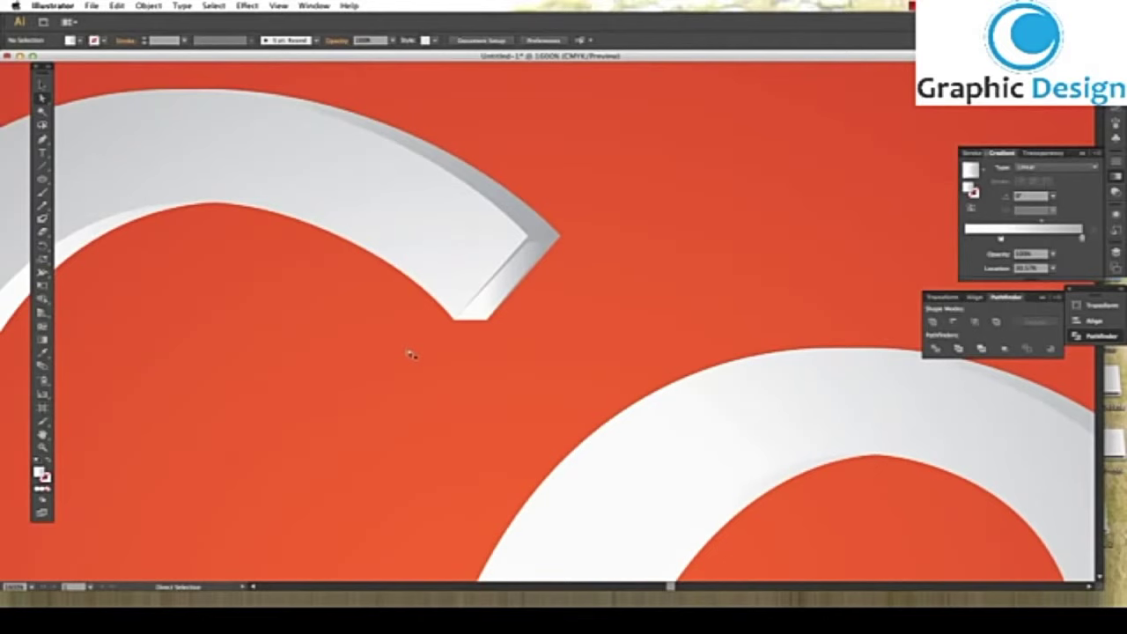
{"action": "key", "text": "v"}
{"action": "key", "text": "ctrl+equal"}
{"action": "key", "text": "ctrl+equal"}
{"action": "key", "text": "a"}
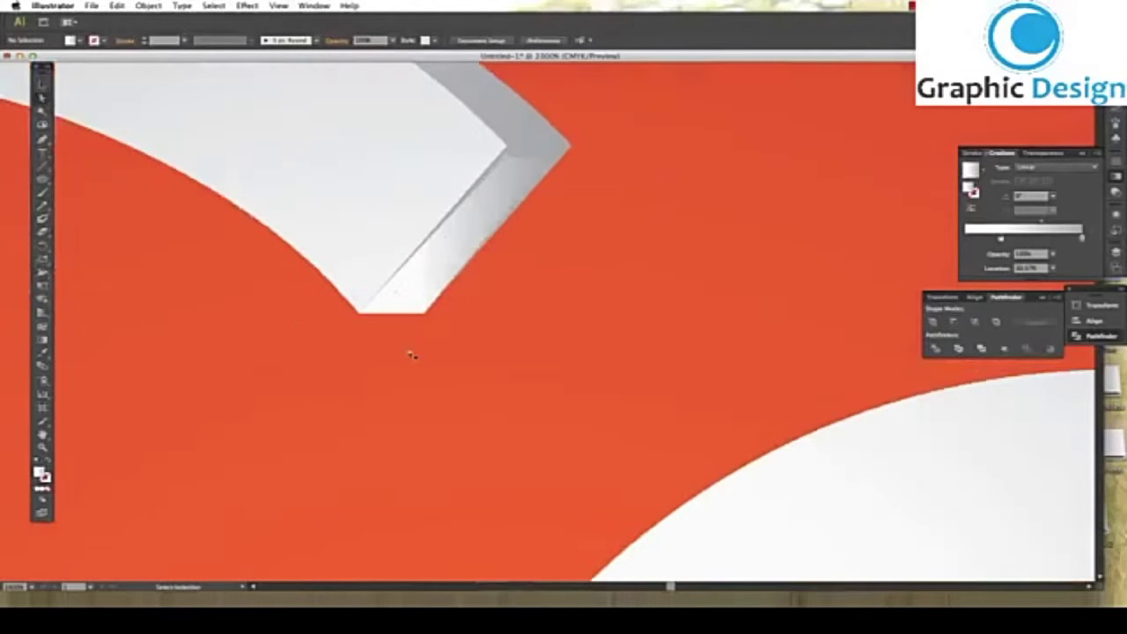
{"action": "left_click", "coordinate": [450, 243]}
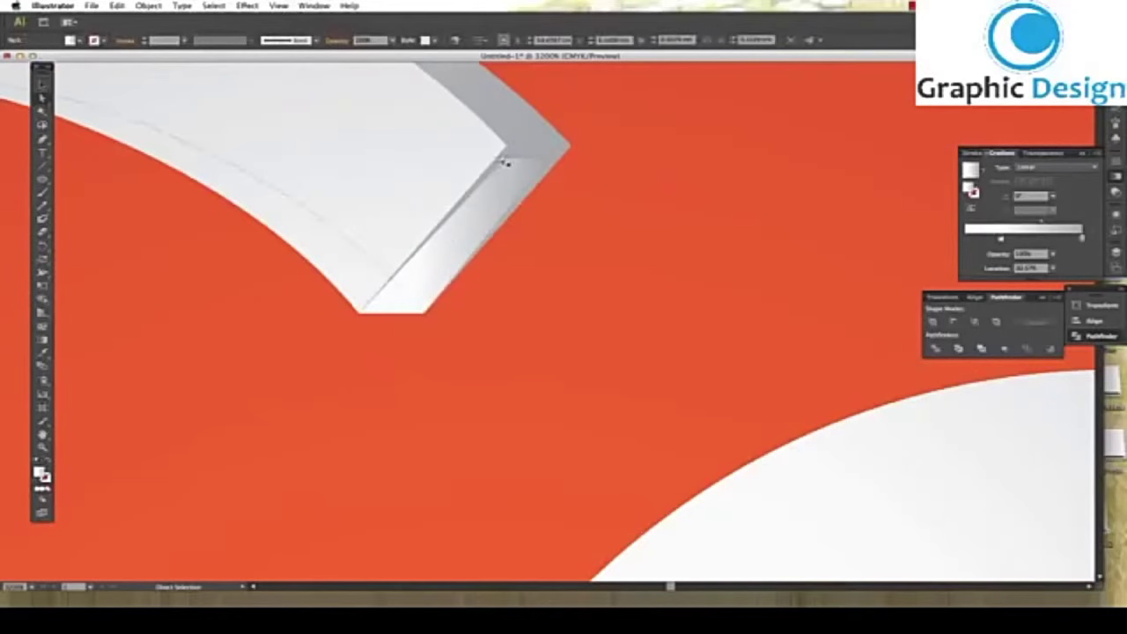
{"action": "left_click_drag", "start_coordinate": [508, 162], "coordinate": [510, 151]}
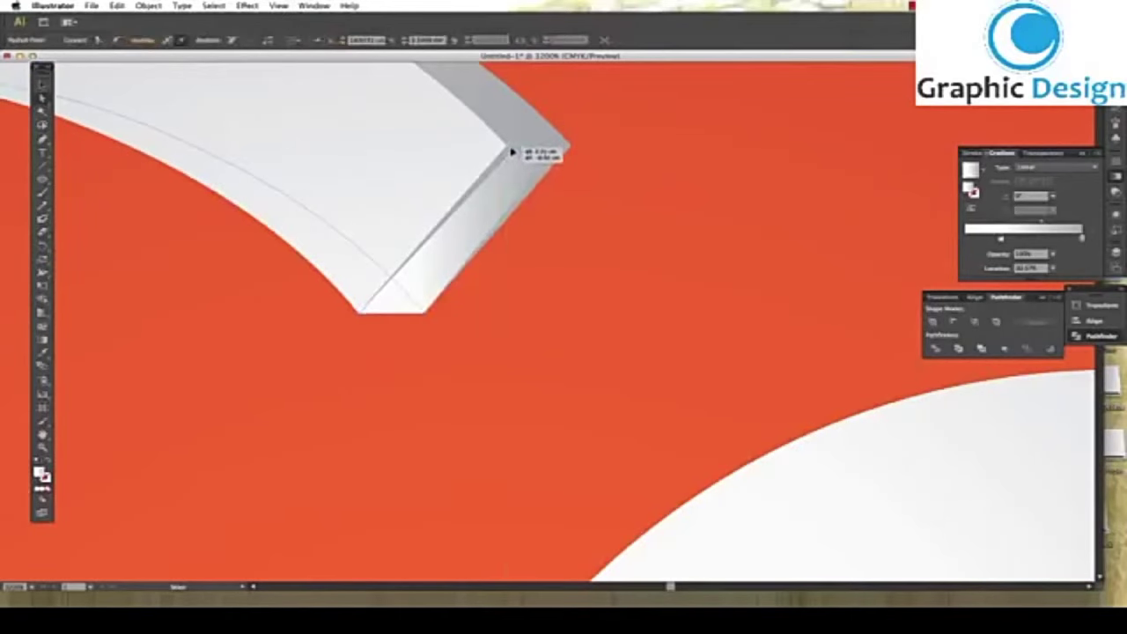
{"action": "left_click_drag", "start_coordinate": [509, 151], "coordinate": [570, 151]}
{"action": "left_click", "coordinate": [631, 164]}
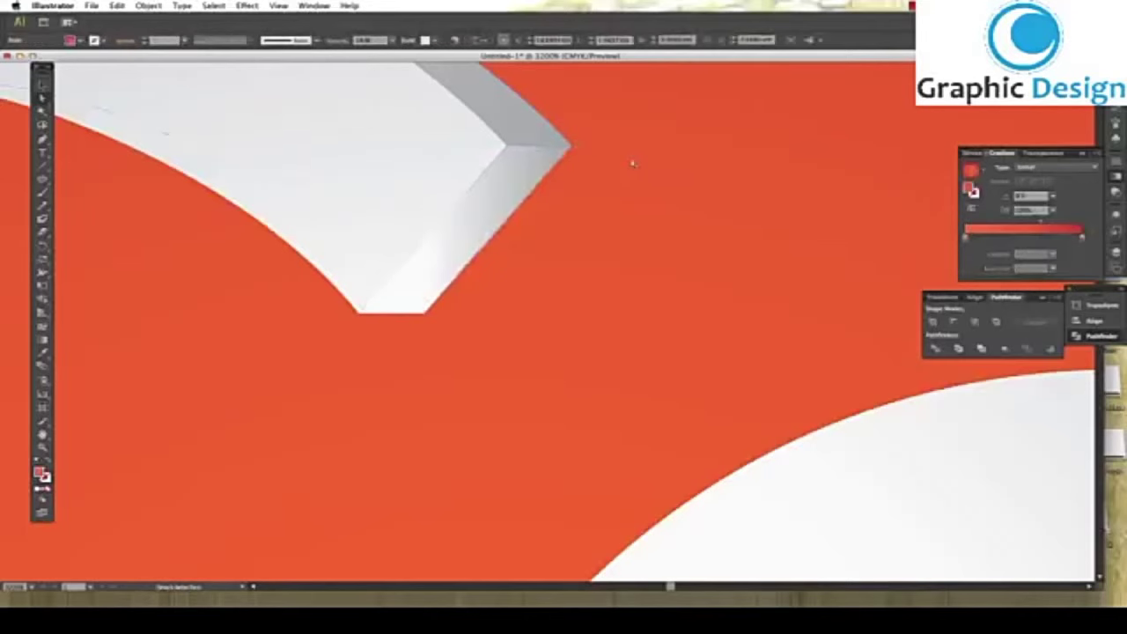
Zoom out, zoom back in, pan over to the O and select its white ring
{"action": "key", "text": "ctrl+minus"}
{"action": "key", "text": "ctrl+minus"}
{"action": "key", "text": "ctrl+minus"}
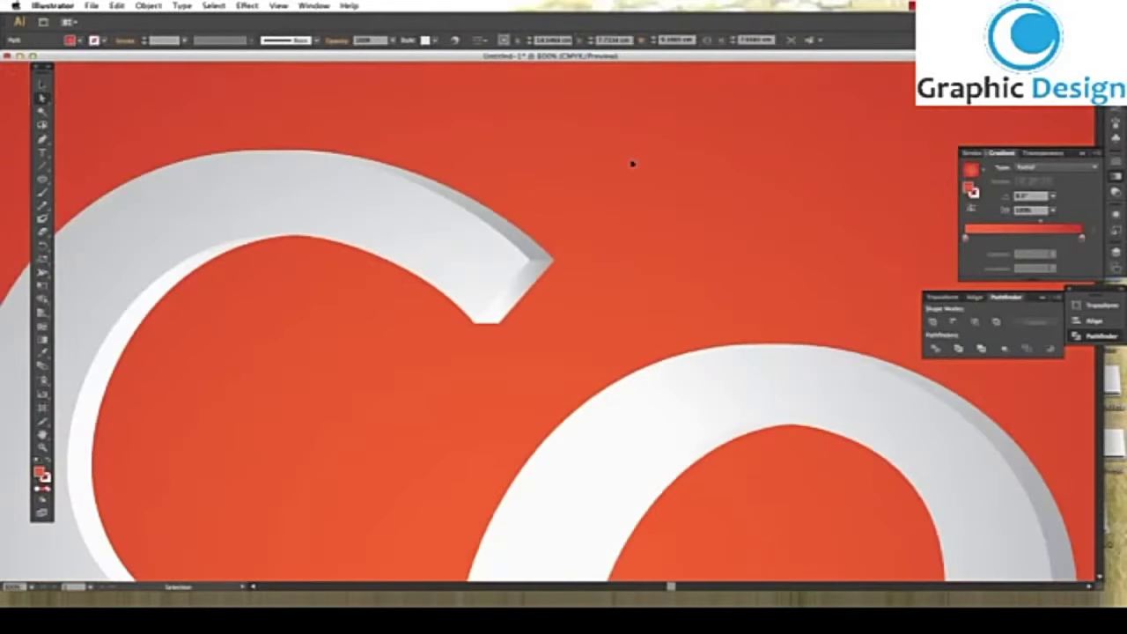
{"action": "key", "text": "ctrl+minus"}
{"action": "key", "text": "ctrl+minus"}
{"action": "key", "text": "ctrl+minus"}
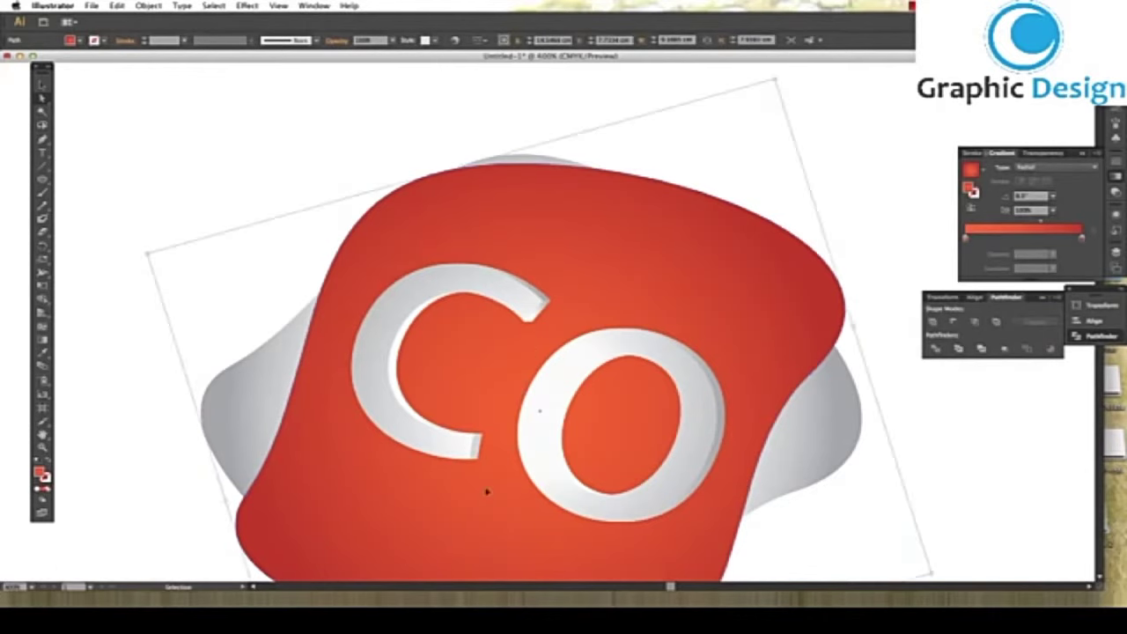
{"action": "key", "text": "ctrl+plus"}
{"action": "key", "text": "ctrl+plus"}
{"action": "key", "text": "ctrl+plus"}
{"action": "mouse_move", "coordinate": [441, 471]}
{"action": "left_mouse_down"}
{"action": "mouse_move", "coordinate": [415, 359]}
{"action": "mouse_move", "coordinate": [645, 98]}
{"action": "mouse_move", "coordinate": [586, 128]}
{"action": "left_mouse_up"}
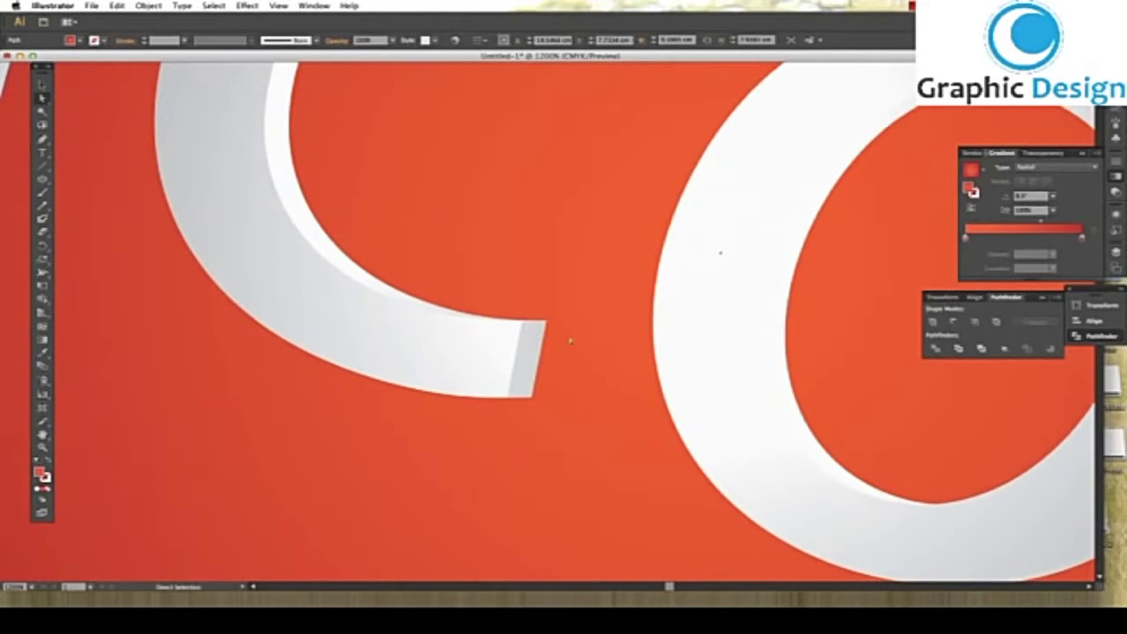
{"action": "left_click_drag", "start_coordinate": [663, 211], "coordinate": [231, 229]}
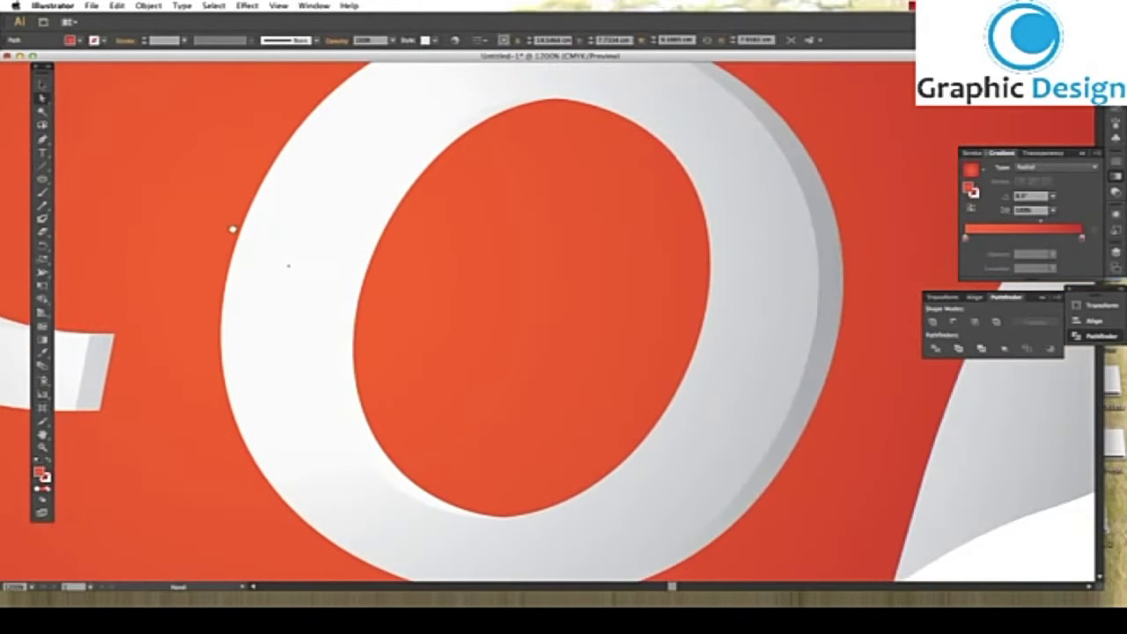
{"action": "left_click", "coordinate": [428, 164]}
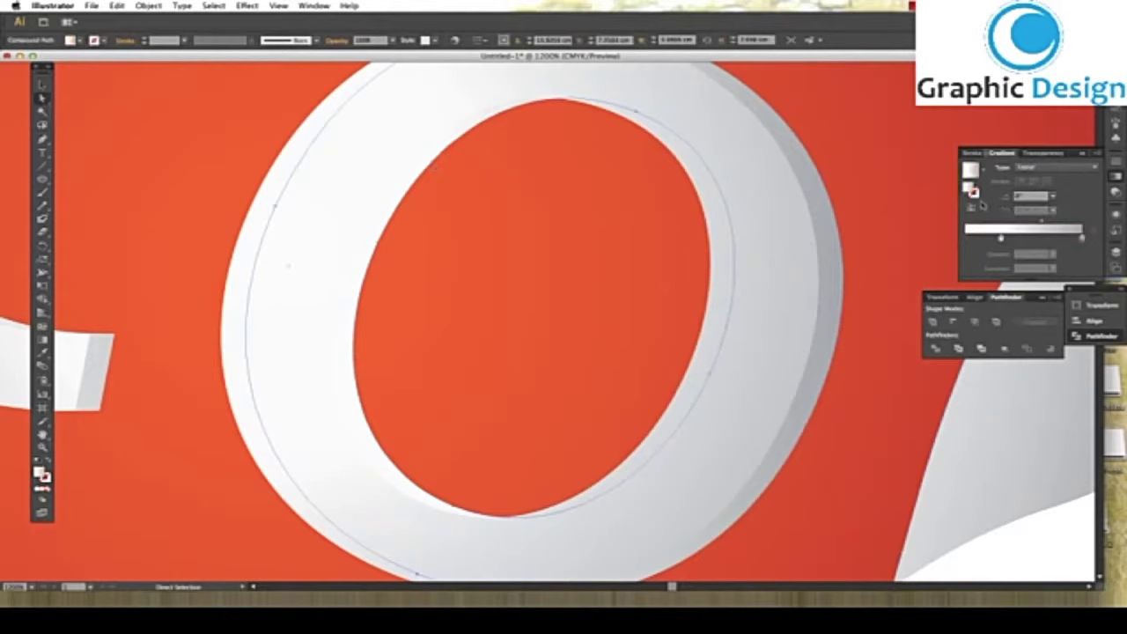
Reverse the O ring's gradient, make it Radial, and shift stops to darken its edges
{"action": "left_click", "coordinate": [972, 209]}
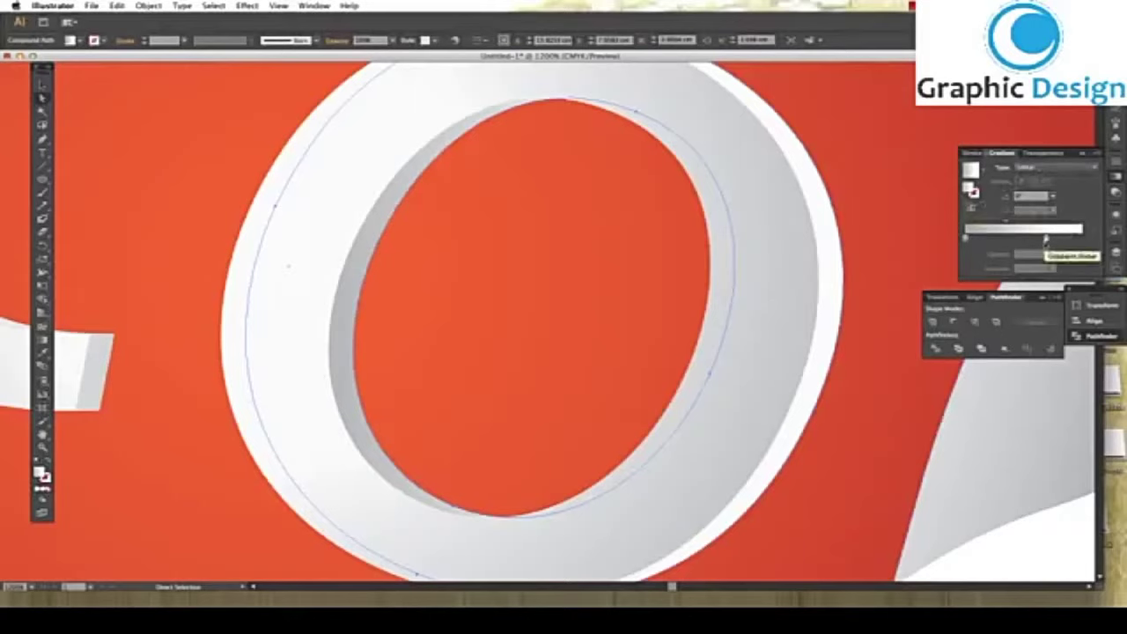
{"action": "left_click_drag", "start_coordinate": [1046, 238], "coordinate": [1024, 239]}
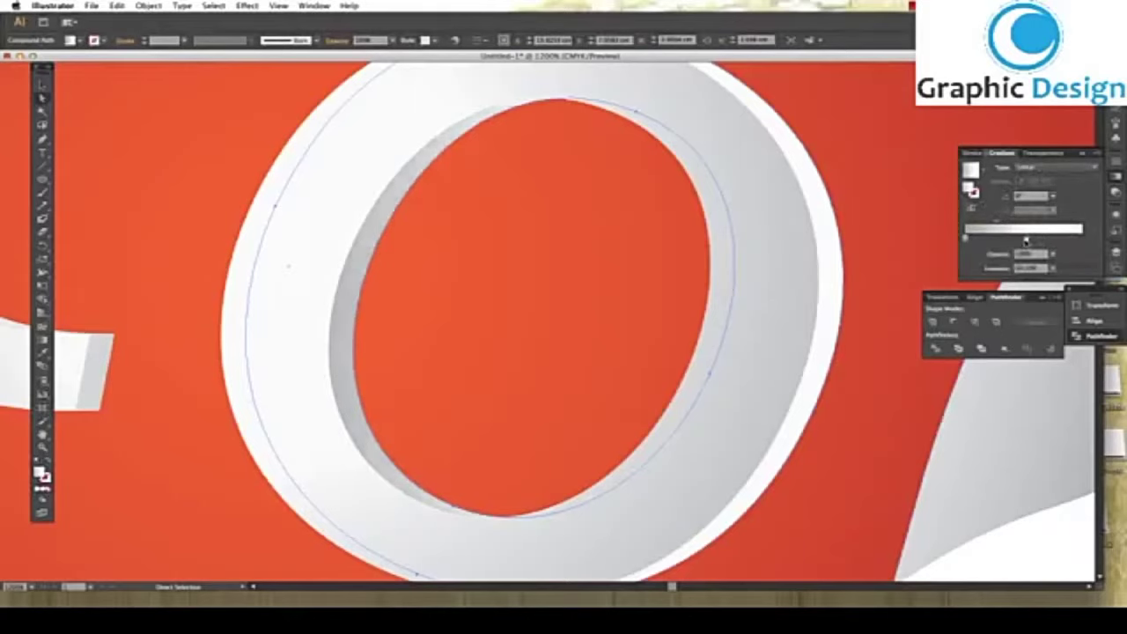
{"action": "left_click", "coordinate": [1056, 168]}
{"action": "left_click", "coordinate": [1056, 180]}
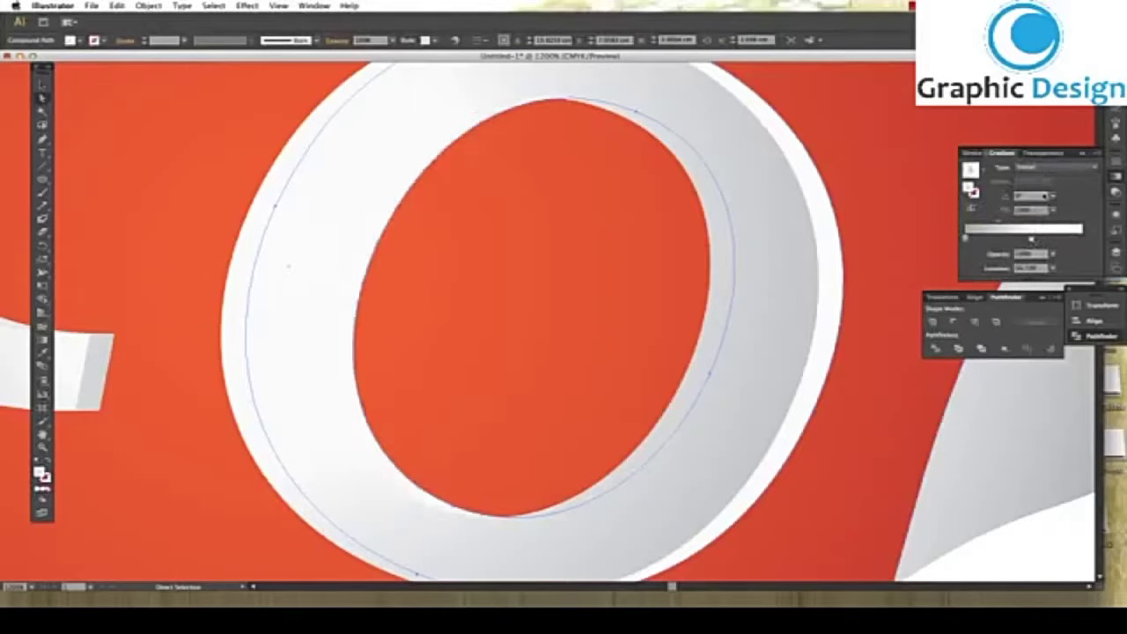
{"action": "left_click", "coordinate": [1052, 196]}
{"action": "left_click", "coordinate": [1004, 220]}
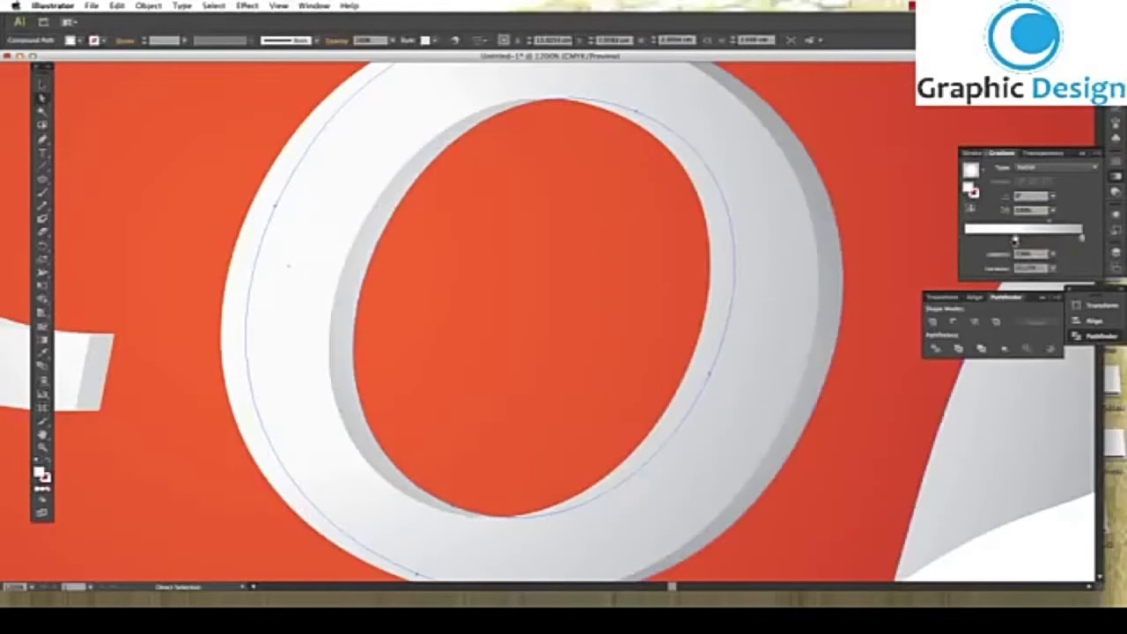
{"action": "left_click_drag", "start_coordinate": [1014, 239], "coordinate": [993, 240]}
Select the red blob and zoom out to show the whole logo
{"action": "left_click", "coordinate": [867, 159]}
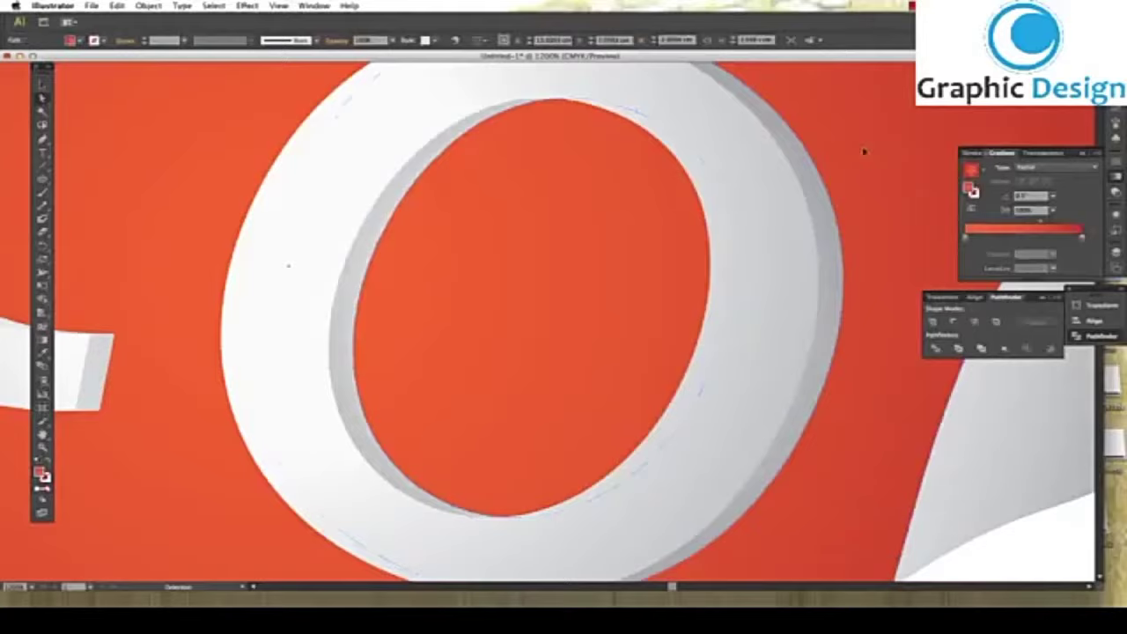
{"action": "key", "text": "ctrl+minus"}
{"action": "key", "text": "ctrl+minus"}
{"action": "key", "text": "ctrl+minus"}
{"action": "key", "text": "ctrl+minus"}
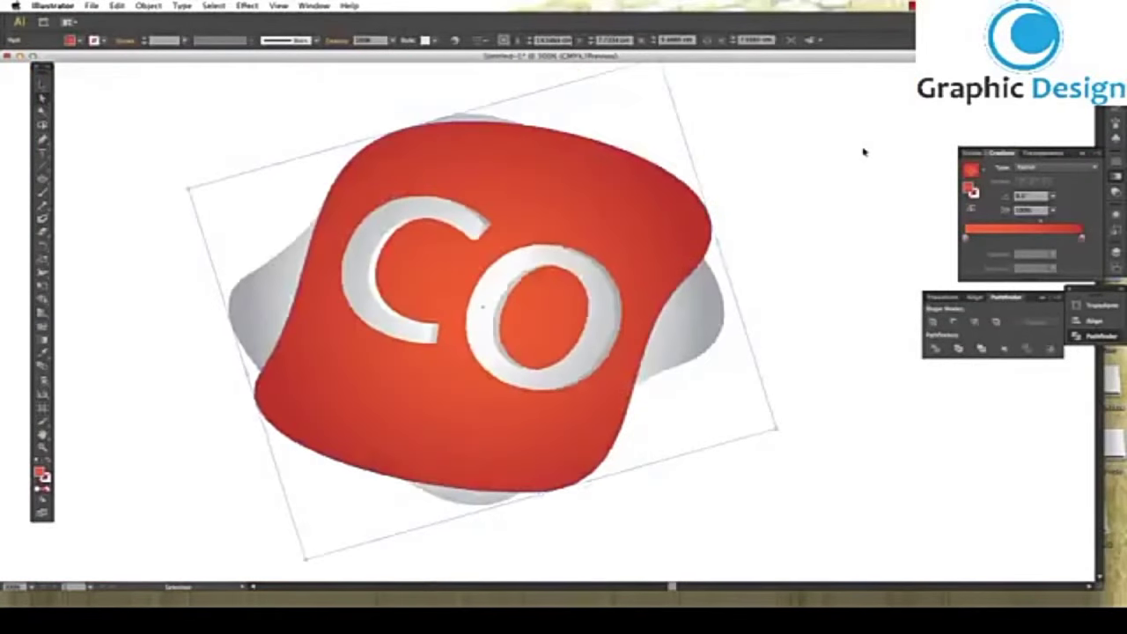
{"action": "key", "text": "ctrl+minus"}
Select the red gradient blob and copy it
{"action": "left_click", "coordinate": [863, 151]}
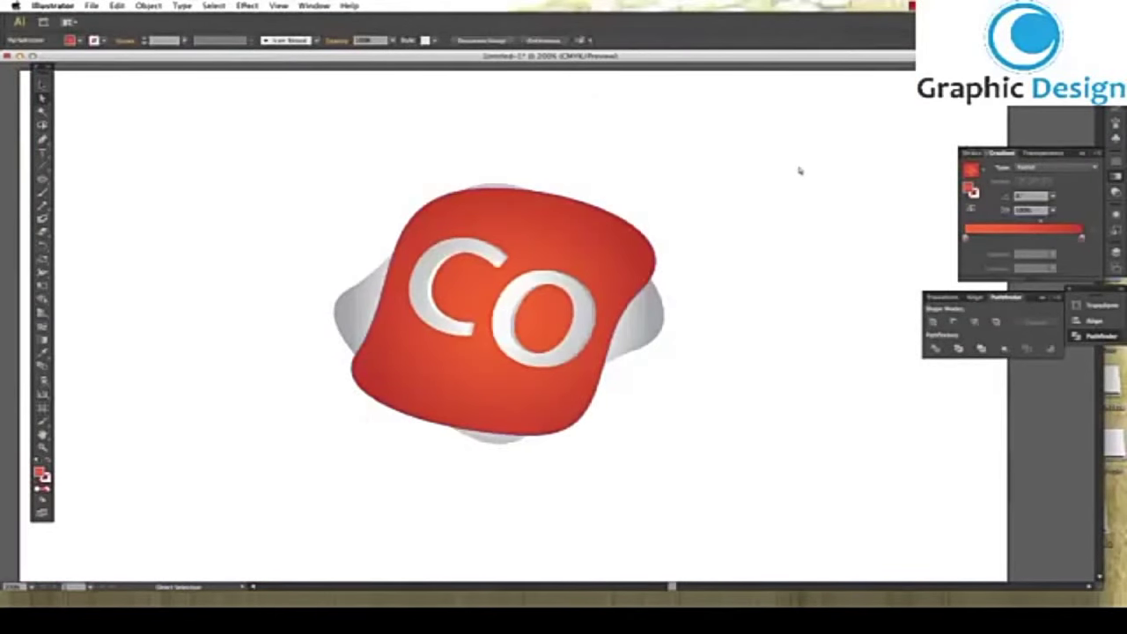
{"action": "left_click", "coordinate": [42, 179]}
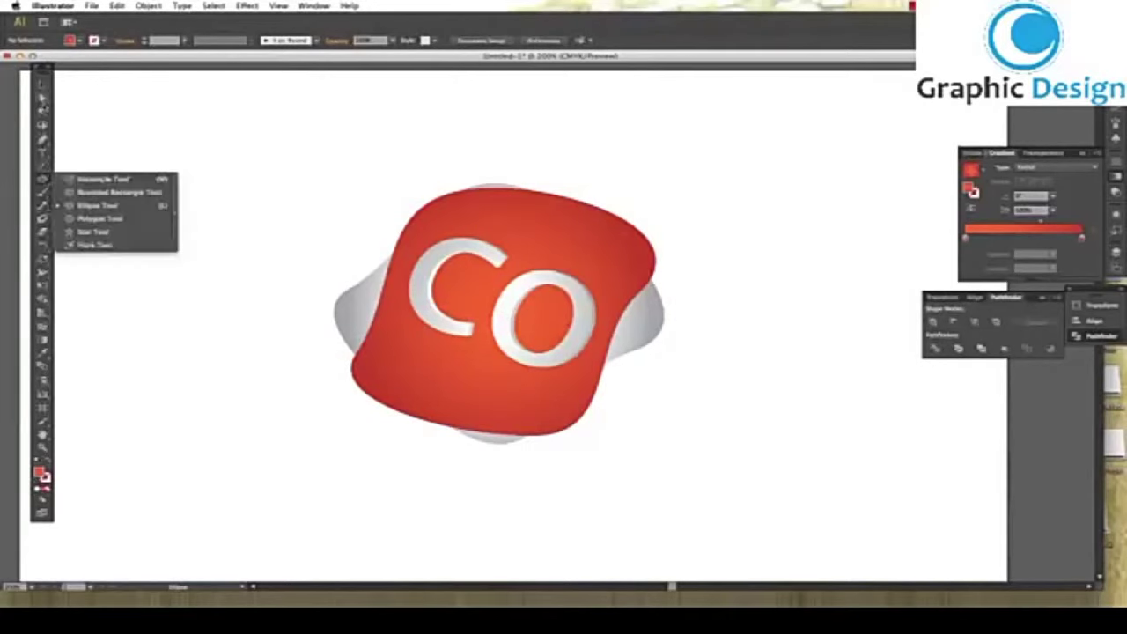
{"action": "left_click", "coordinate": [44, 90]}
{"action": "left_click", "coordinate": [541, 233]}
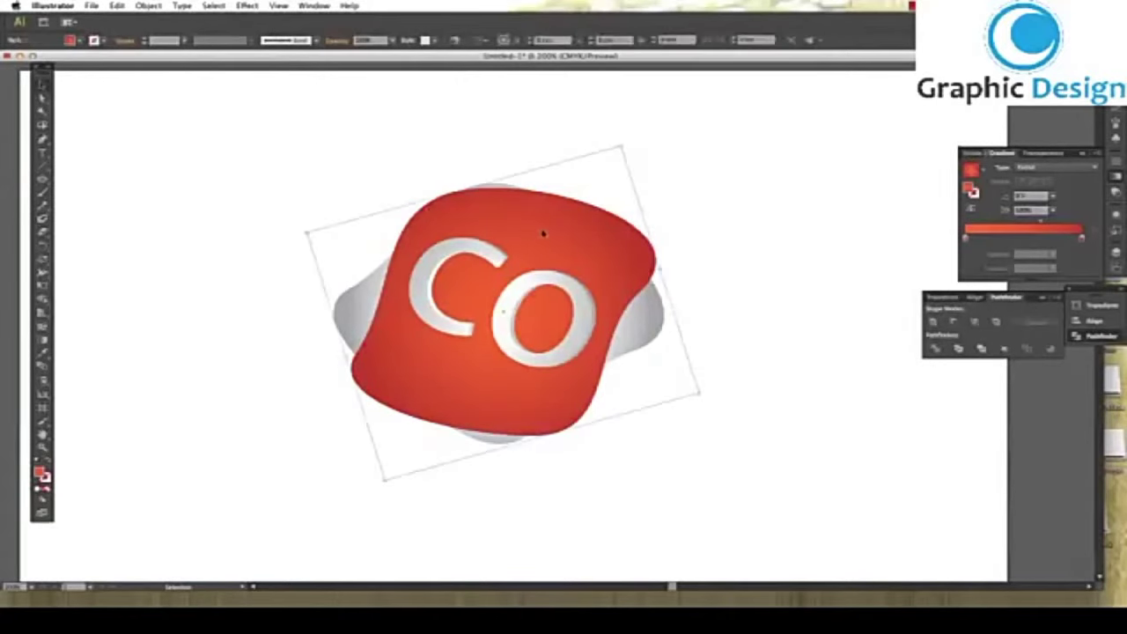
{"action": "key", "text": "ctrl+shift+b"}
{"action": "left_click", "coordinate": [543, 233]}
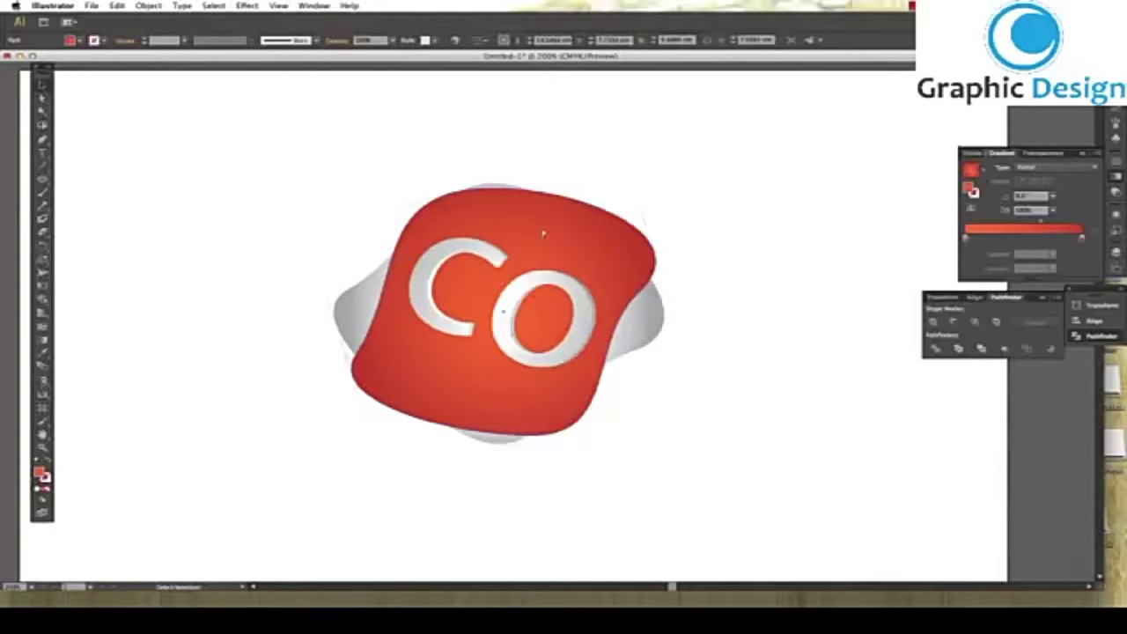
Paste the red blob copy in front and draw a rotated, stretched ellipse over its lower part
{"action": "key", "text": "ctrl+shift+bracketright"}
{"action": "key", "text": "v"}
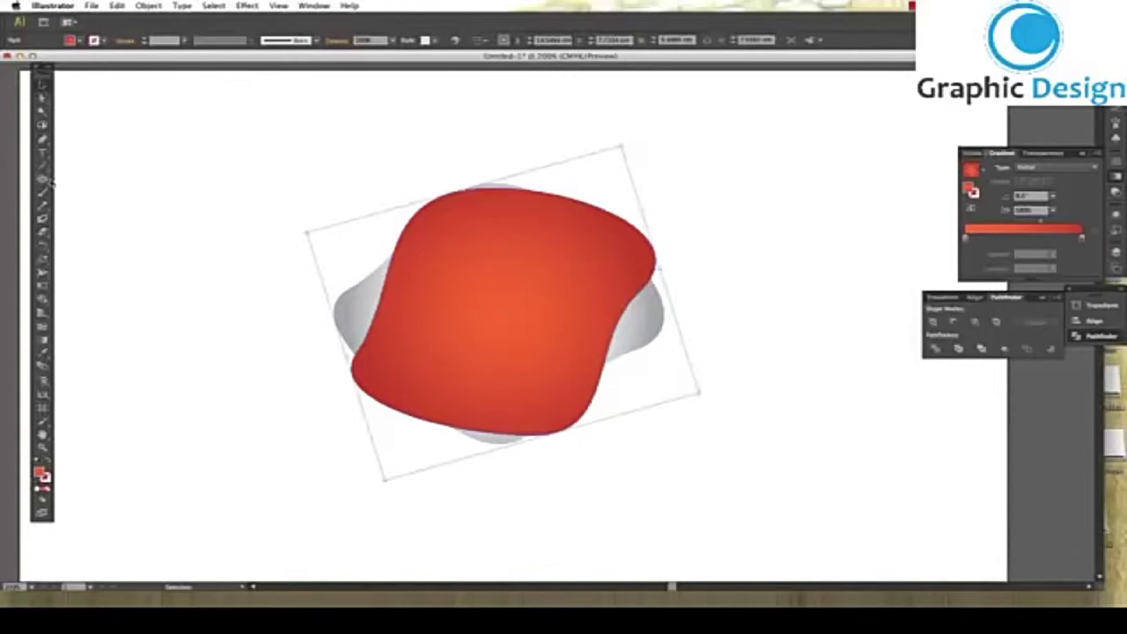
{"action": "left_click_drag", "start_coordinate": [43, 180], "coordinate": [81, 205]}
{"action": "left_click", "coordinate": [81, 205]}
{"action": "left_click_drag", "start_coordinate": [309, 497], "coordinate": [671, 299]}
{"action": "left_click", "coordinate": [42, 86]}
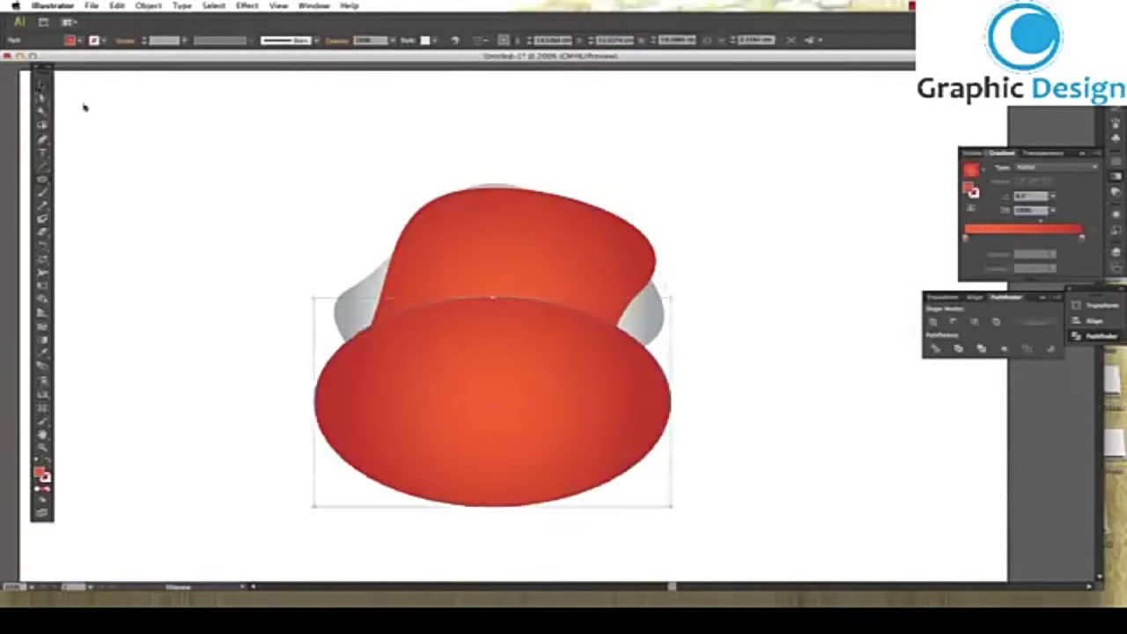
{"action": "left_click_drag", "start_coordinate": [674, 511], "coordinate": [690, 467]}
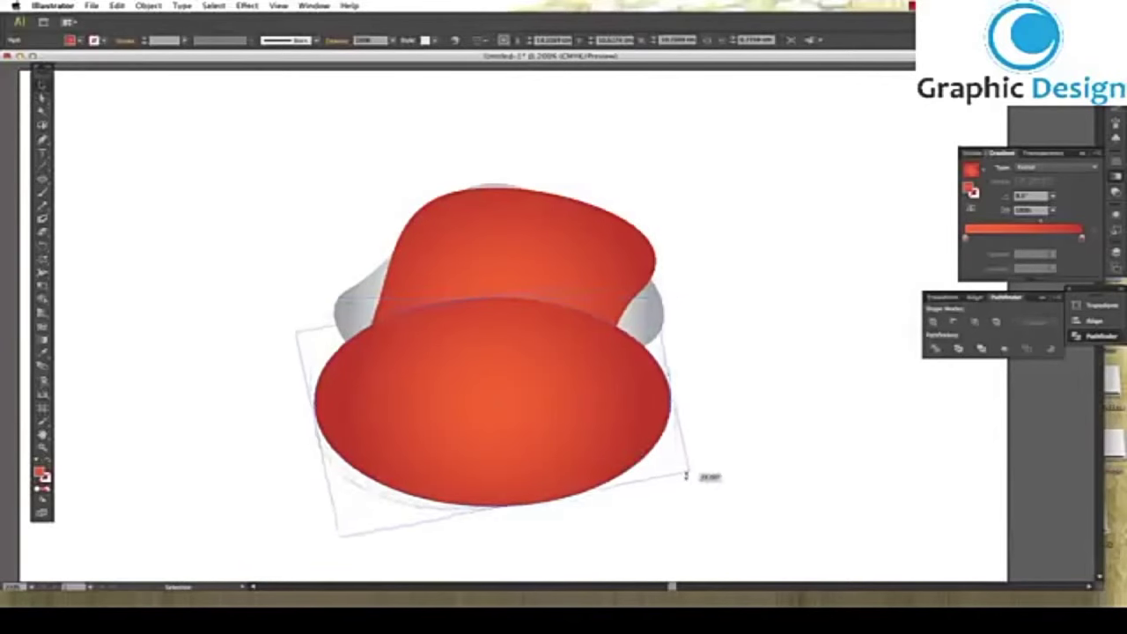
{"action": "mouse_move", "coordinate": [672, 373]}
{"action": "left_mouse_down"}
{"action": "mouse_move", "coordinate": [690, 363]}
{"action": "mouse_move", "coordinate": [656, 321]}
{"action": "left_mouse_up"}
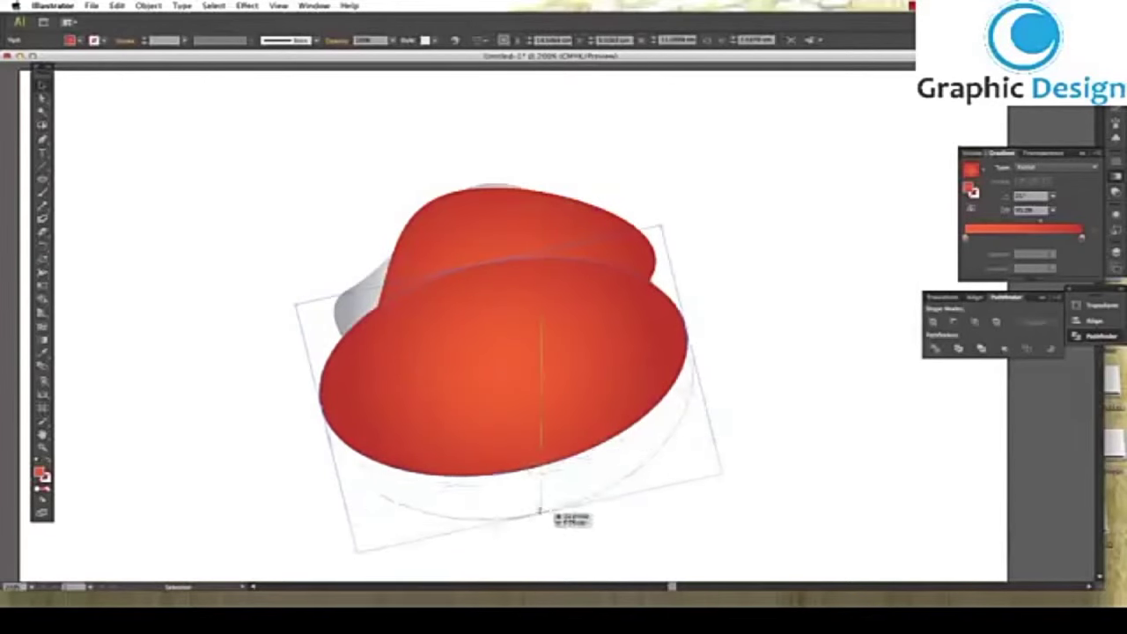
{"action": "left_click_drag", "start_coordinate": [528, 476], "coordinate": [543, 532]}
{"action": "left_click_drag", "start_coordinate": [537, 428], "coordinate": [540, 423]}
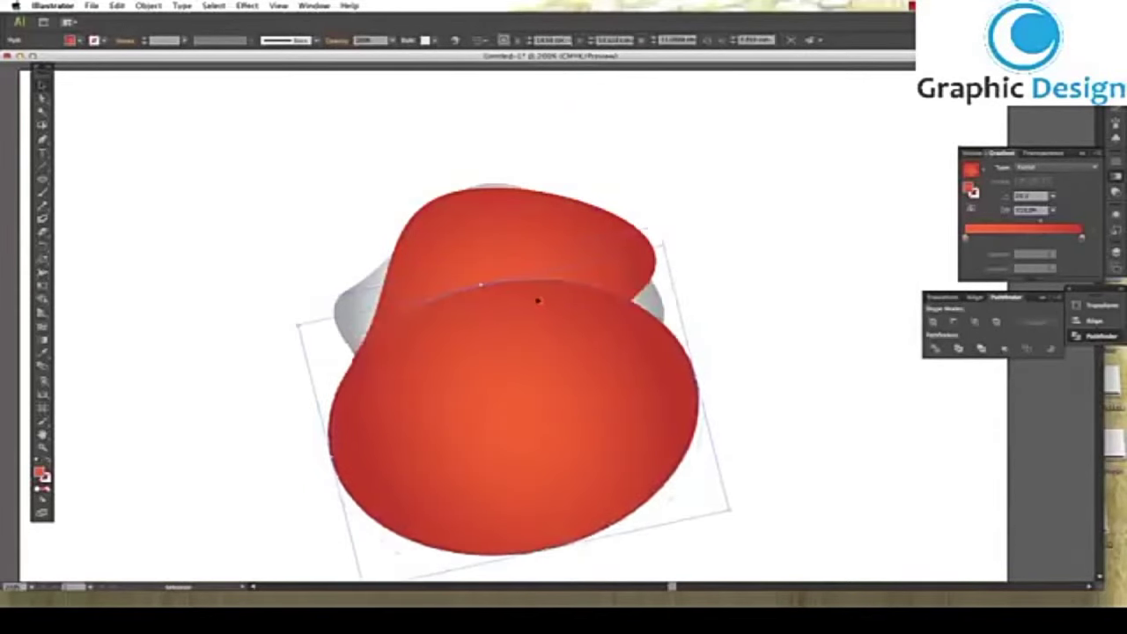
Subtract the ellipse from the red blob copy with Minus Front, redoing it after an undo
{"action": "left_click", "coordinate": [517, 244]}
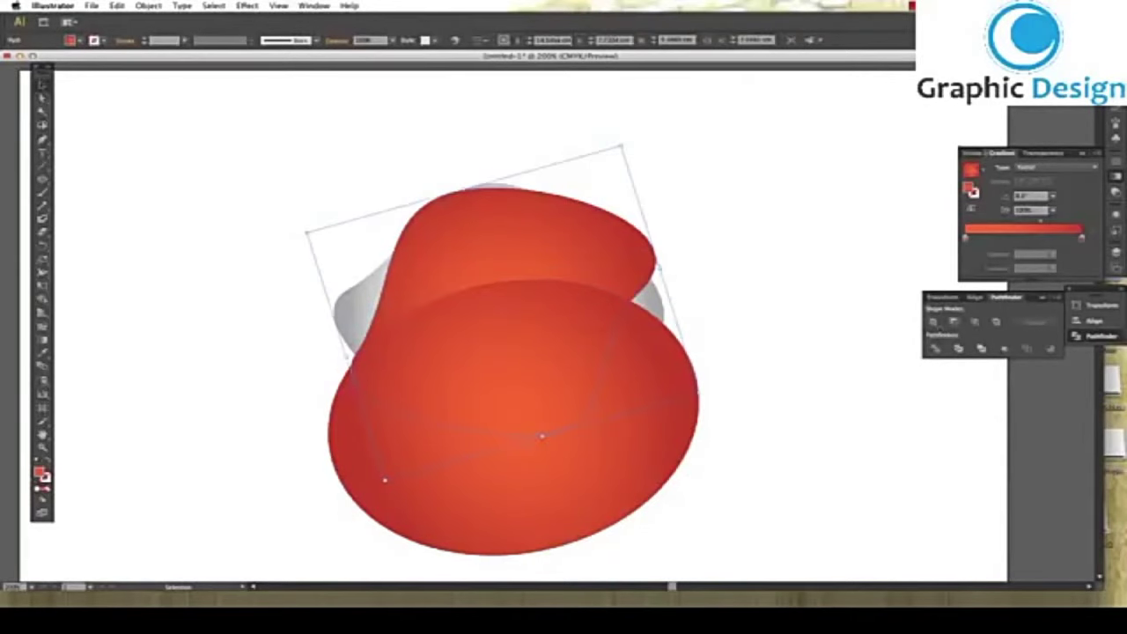
{"action": "left_click", "coordinate": [954, 322]}
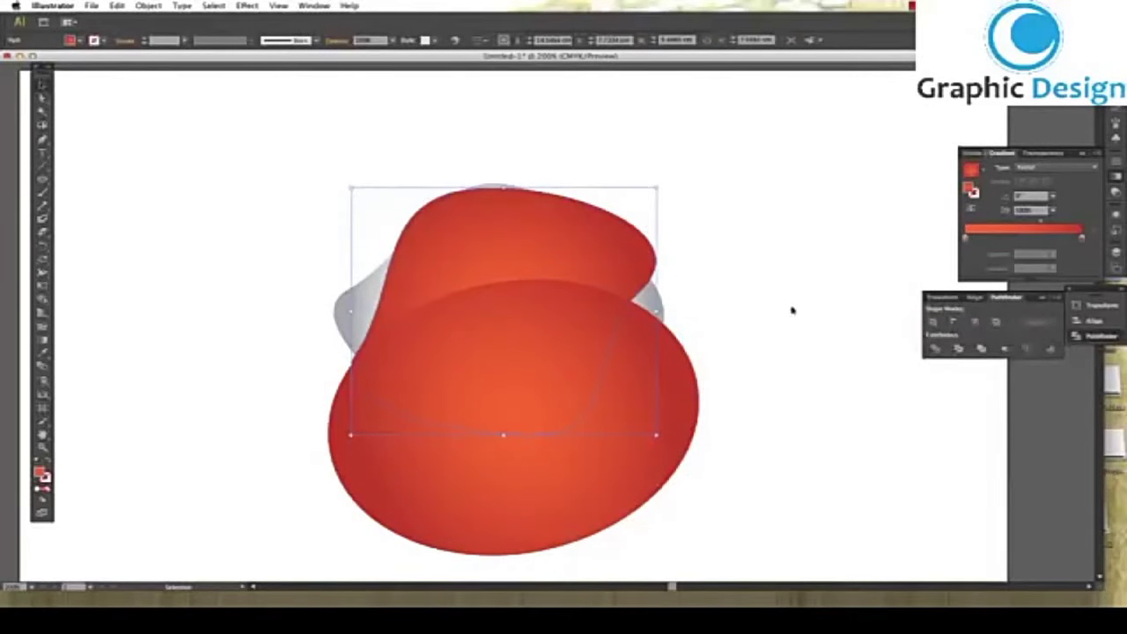
{"action": "key", "text": "ctrl+z"}
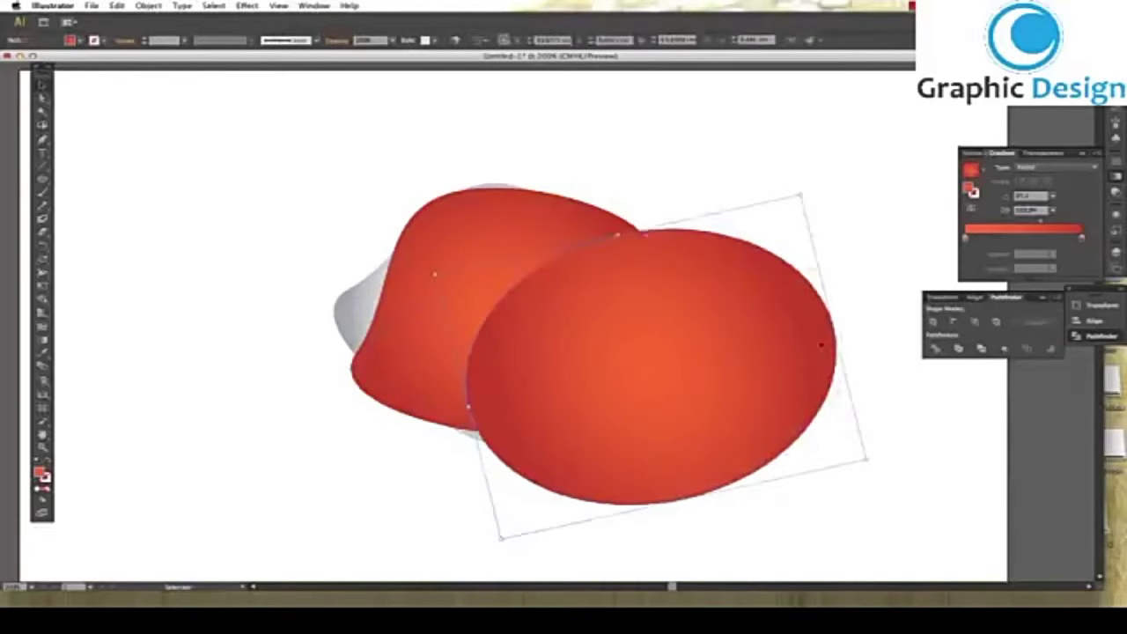
{"action": "key", "text": "ctrl+z"}
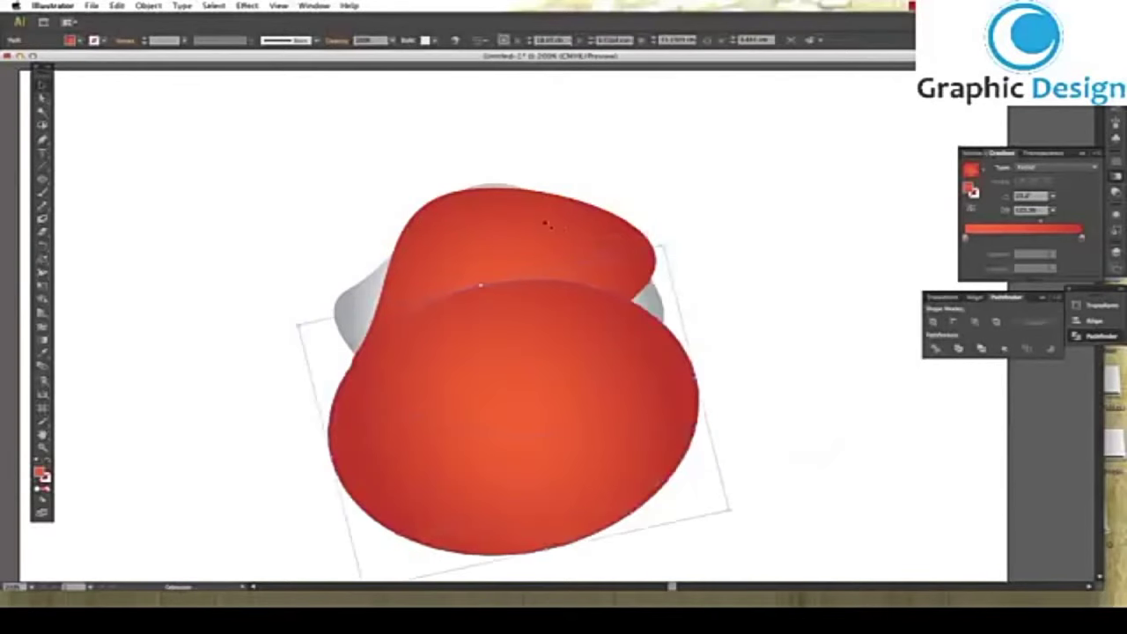
{"action": "left_click", "coordinate": [537, 222], "text": "shift"}
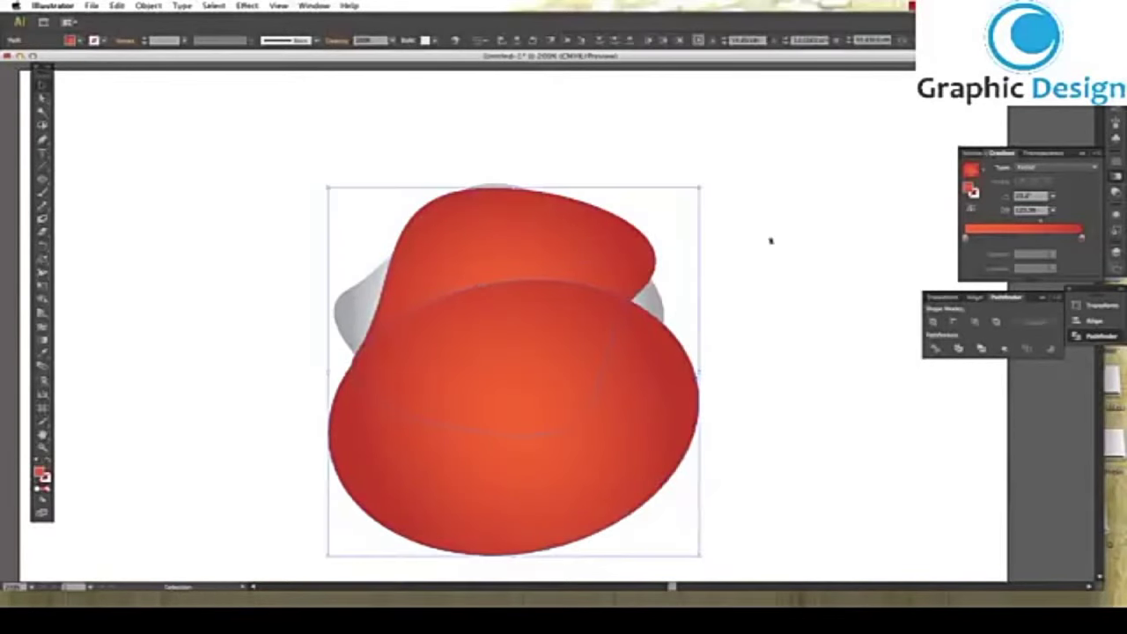
{"action": "left_click", "coordinate": [956, 322]}
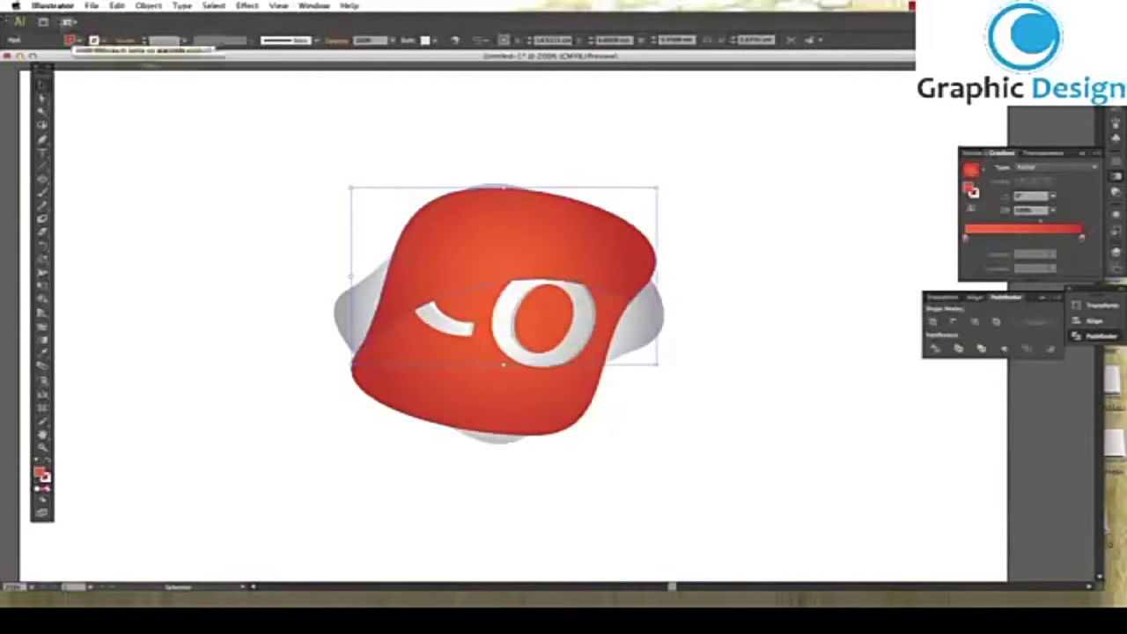
Try a white fill on the top piece at reduced opacity
{"action": "left_click", "coordinate": [70, 40]}
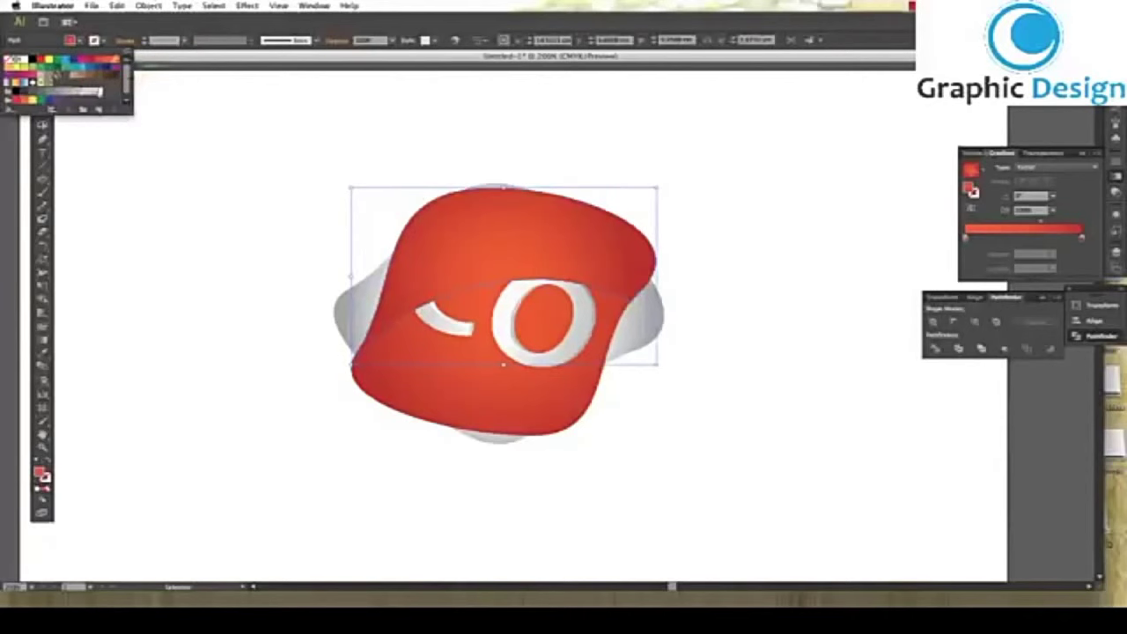
{"action": "left_click", "coordinate": [98, 94]}
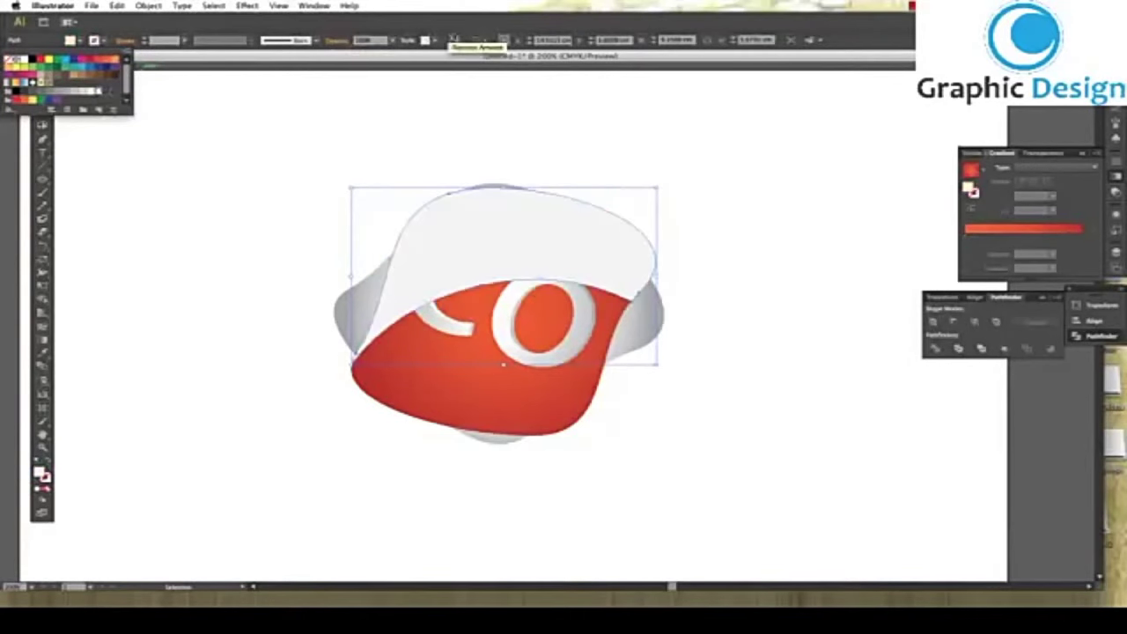
{"action": "left_click", "coordinate": [391, 41]}
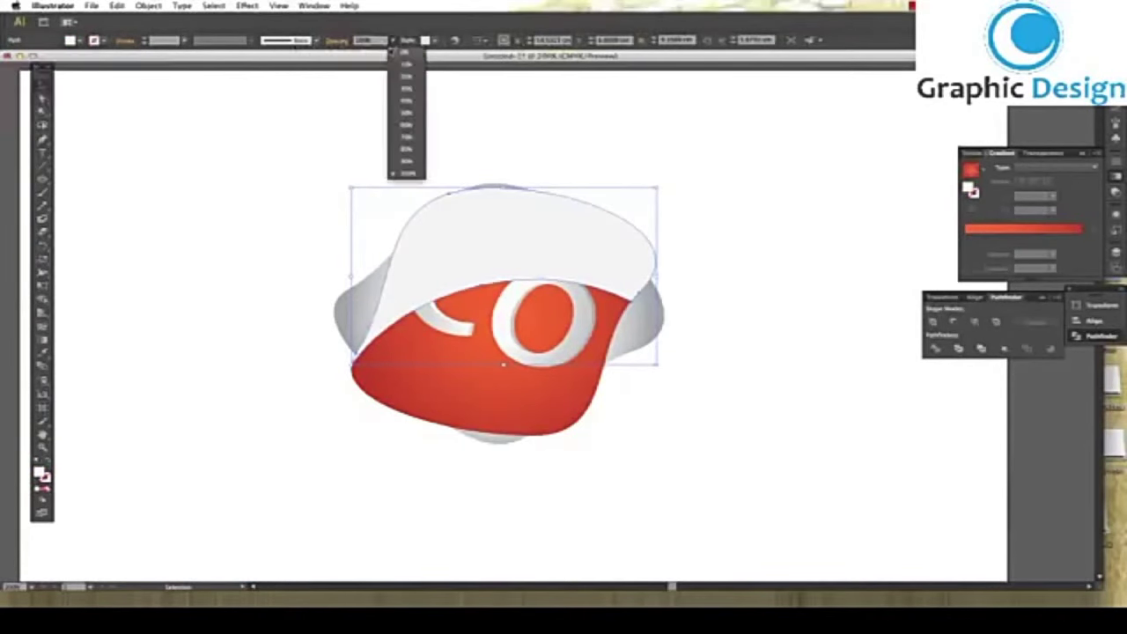
{"action": "left_click", "coordinate": [404, 76]}
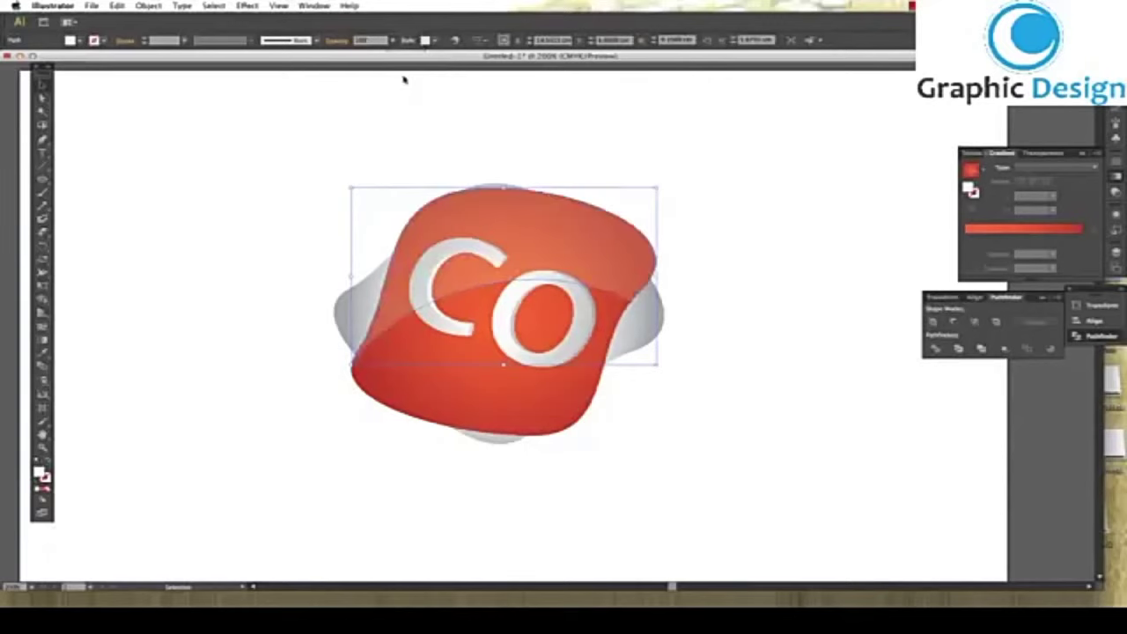
{"action": "left_click", "coordinate": [393, 41]}
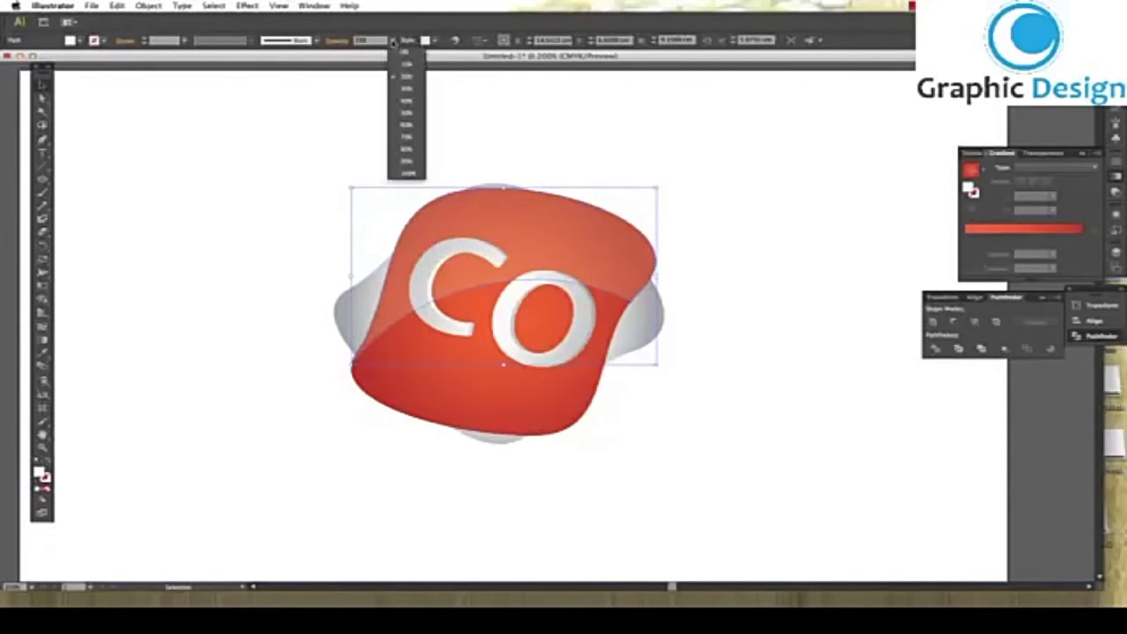
{"action": "left_click", "coordinate": [403, 93]}
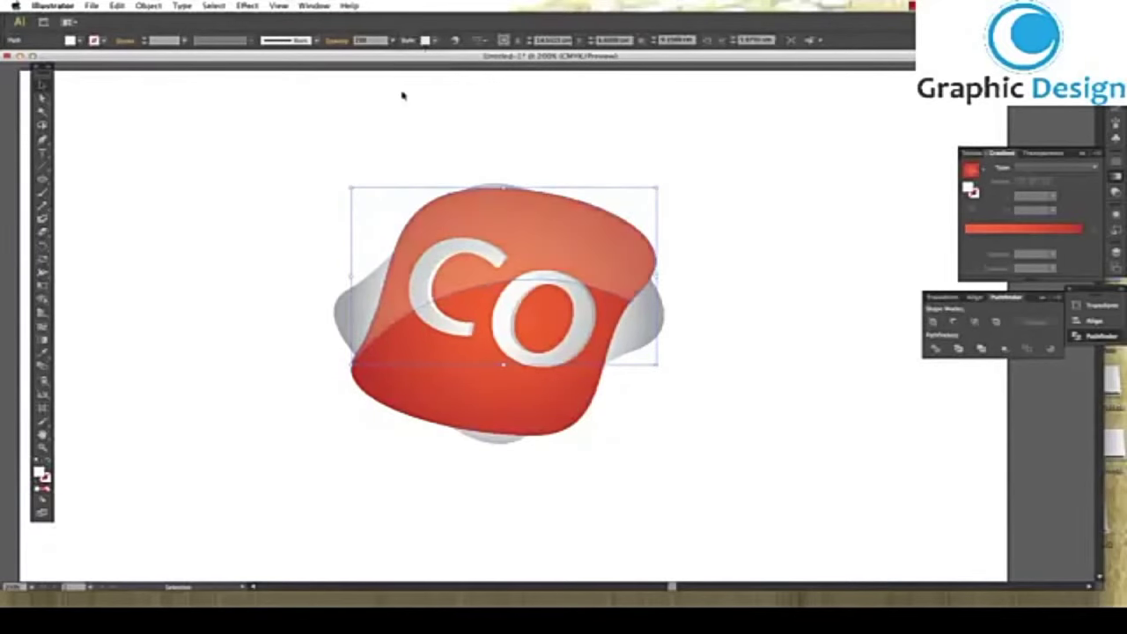
Apply the red gradient to the top piece and choose a blend mode in Transparency
{"action": "left_click", "coordinate": [1050, 230]}
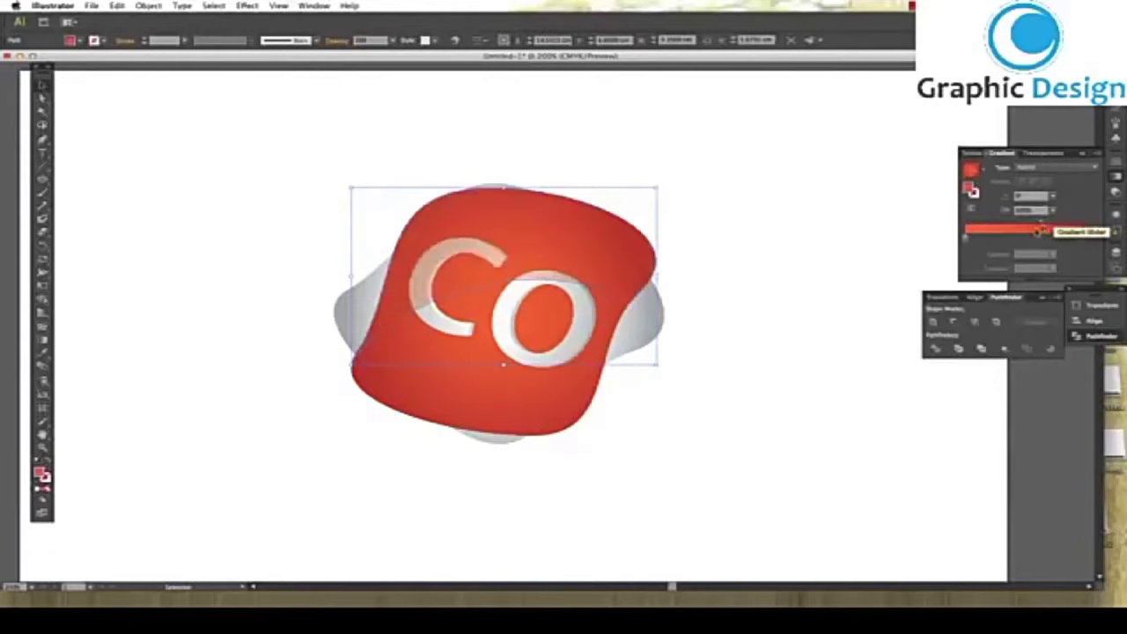
{"action": "left_click", "coordinate": [843, 232]}
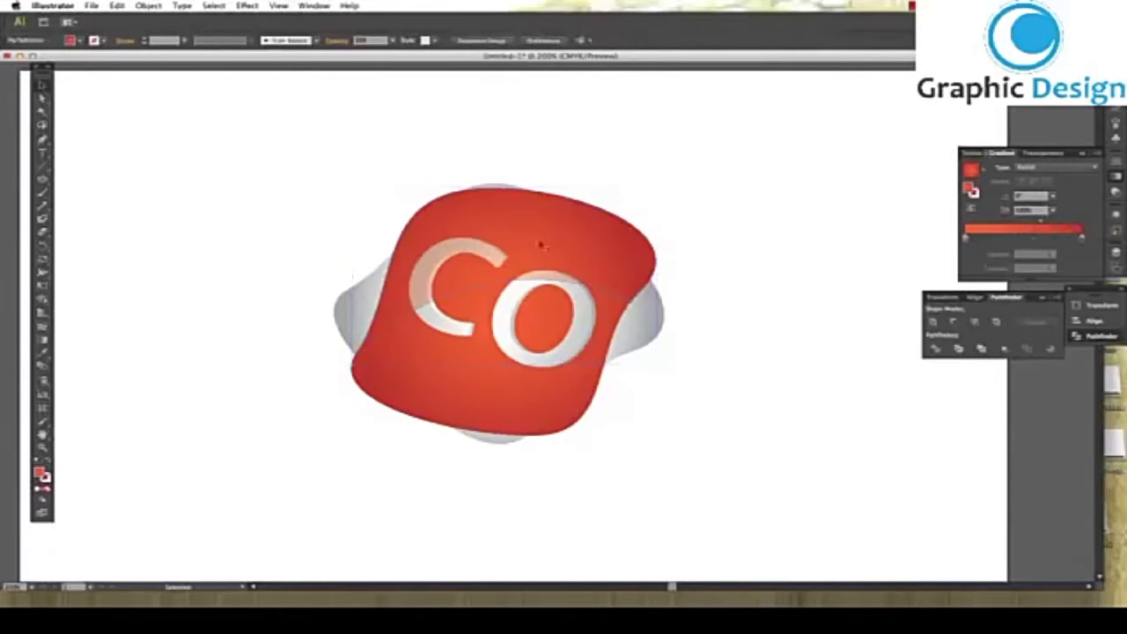
{"action": "left_click", "coordinate": [493, 242]}
{"action": "left_click", "coordinate": [1116, 195]}
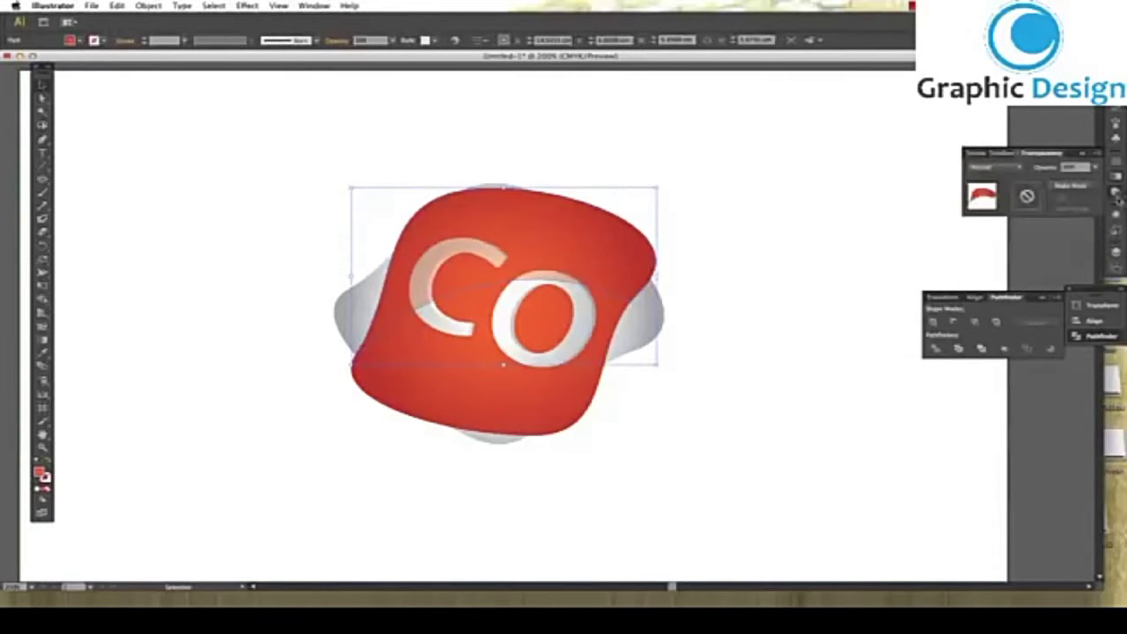
{"action": "left_click", "coordinate": [995, 167]}
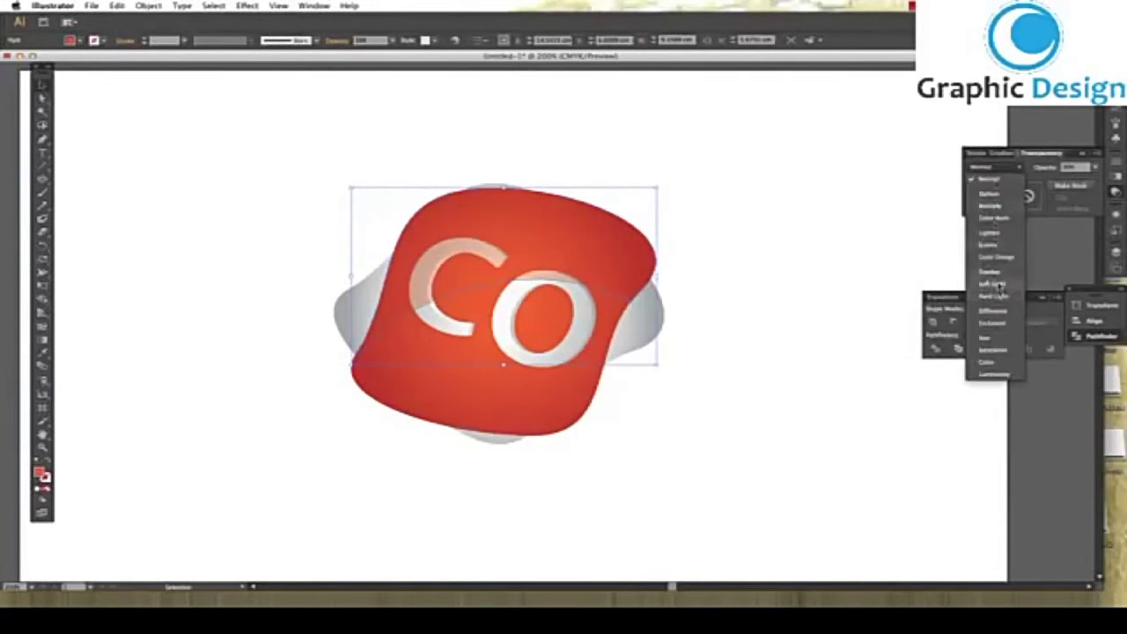
{"action": "left_click", "coordinate": [998, 280]}
{"action": "left_click", "coordinate": [995, 167]}
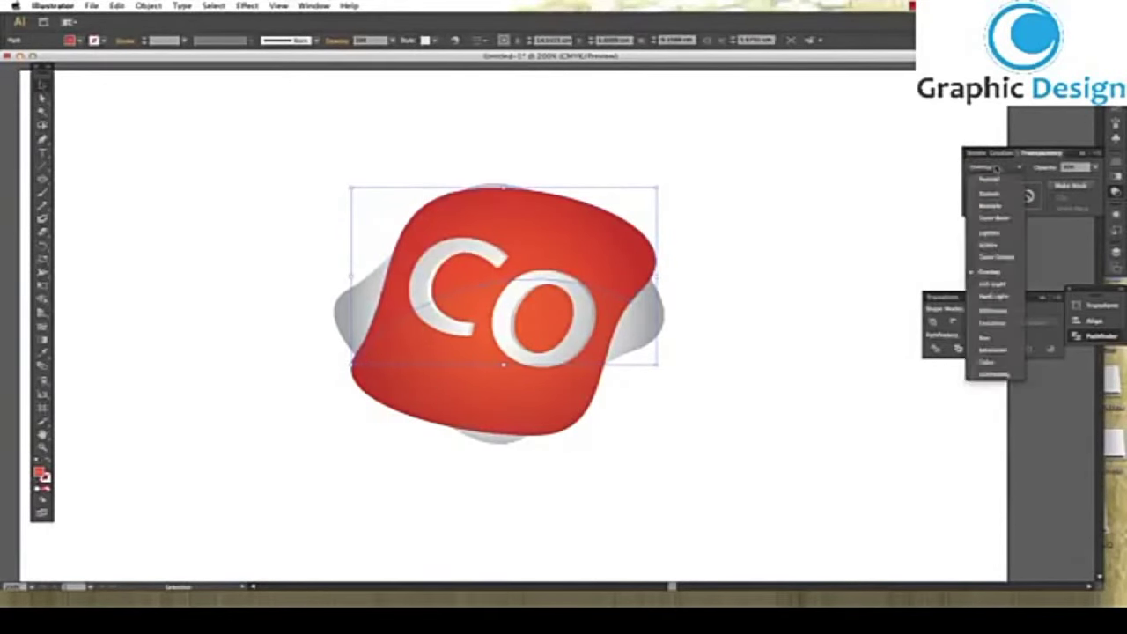
{"action": "left_click", "coordinate": [998, 185]}
{"action": "left_click", "coordinate": [1115, 176]}
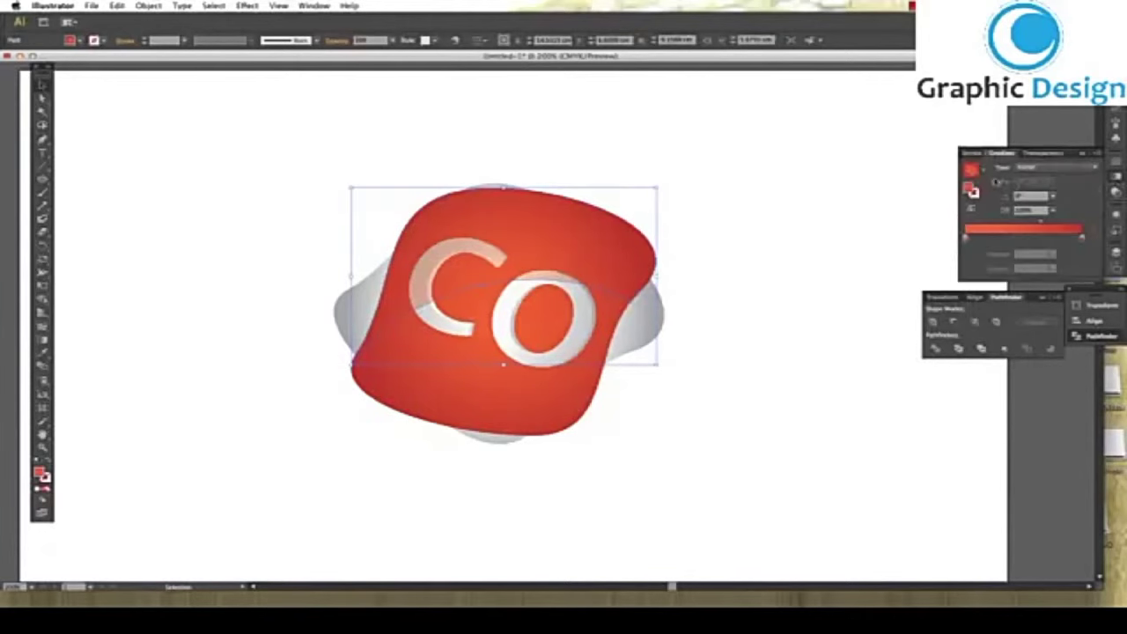
Apply a White-Black radial gradient to the top piece, enlarging it and raising its centre
{"action": "left_click", "coordinate": [987, 177]}
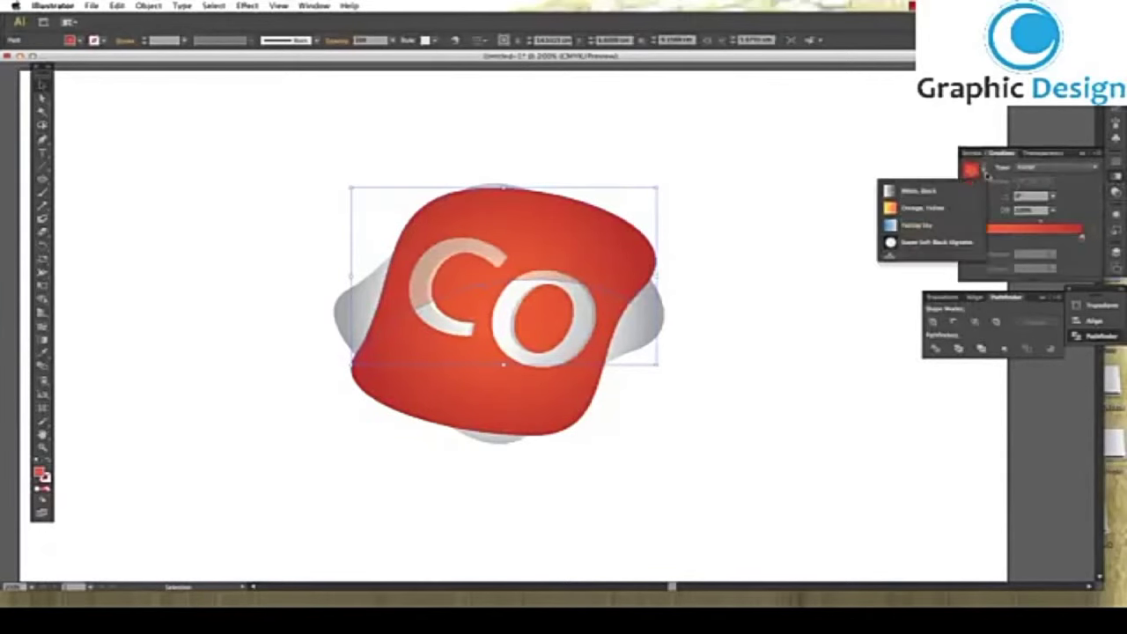
{"action": "left_click", "coordinate": [929, 193]}
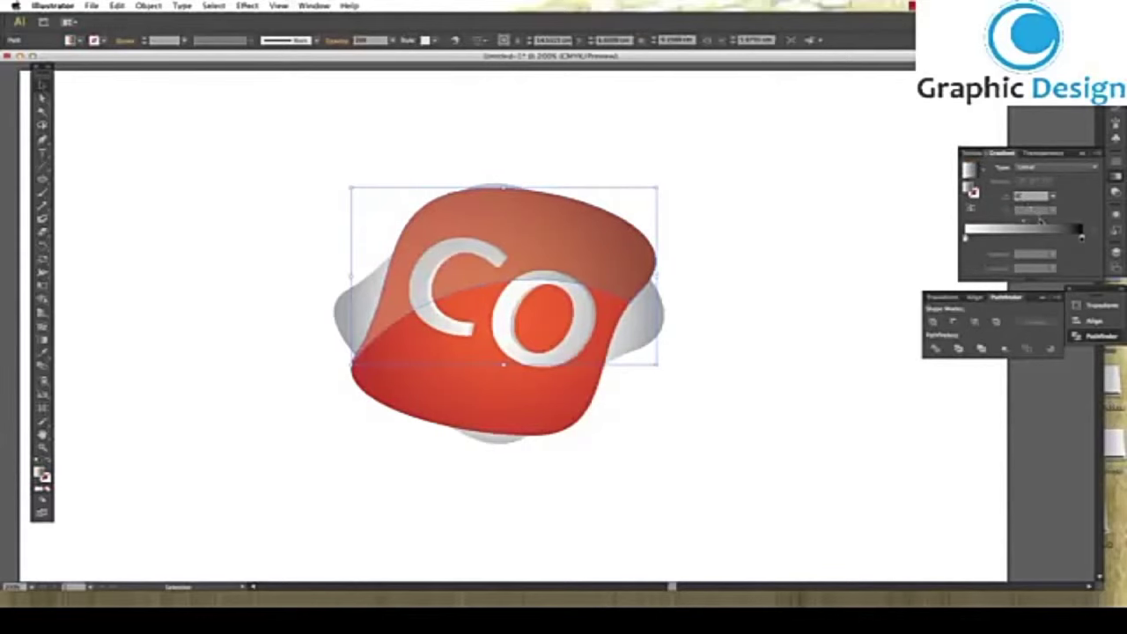
{"action": "left_click", "coordinate": [1028, 167]}
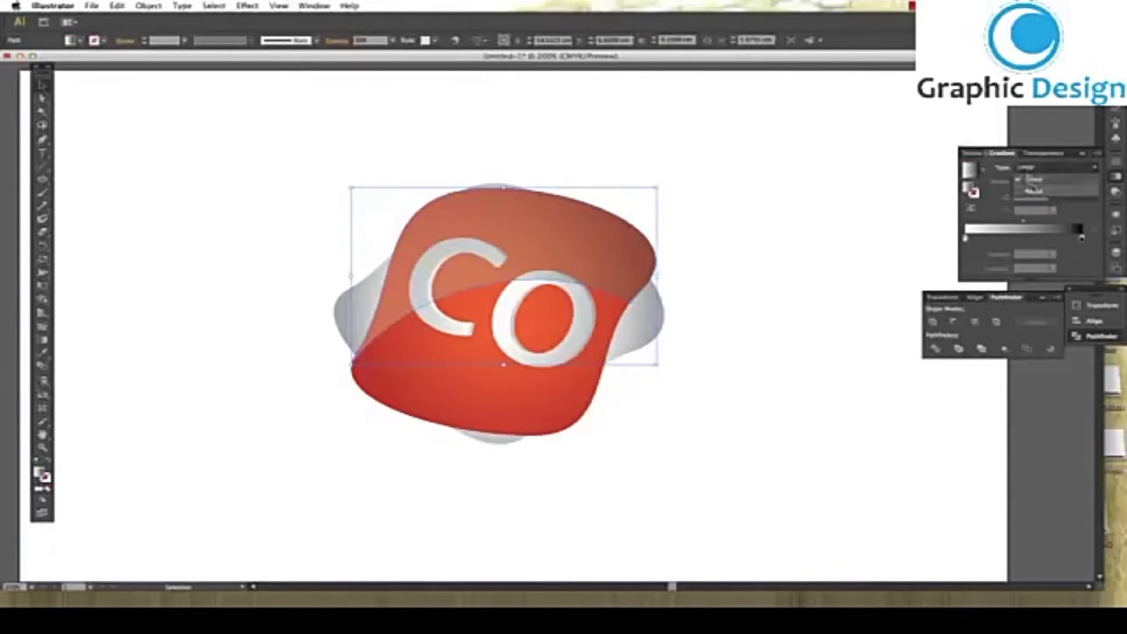
{"action": "left_click", "coordinate": [1034, 192]}
{"action": "left_click", "coordinate": [42, 339]}
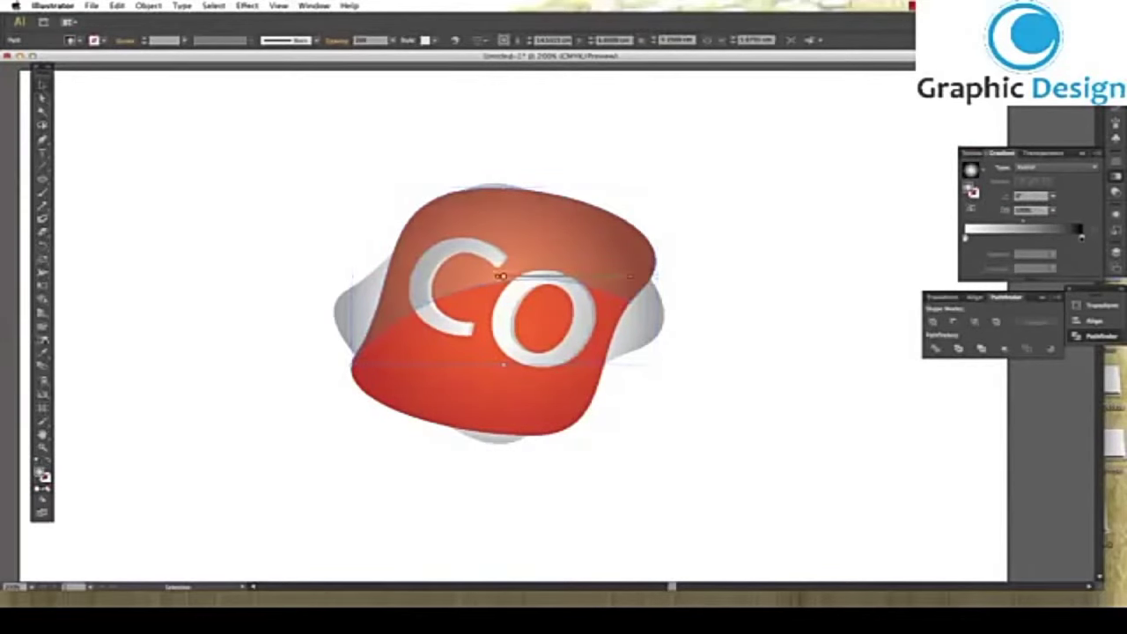
{"action": "left_click_drag", "start_coordinate": [630, 280], "coordinate": [659, 275]}
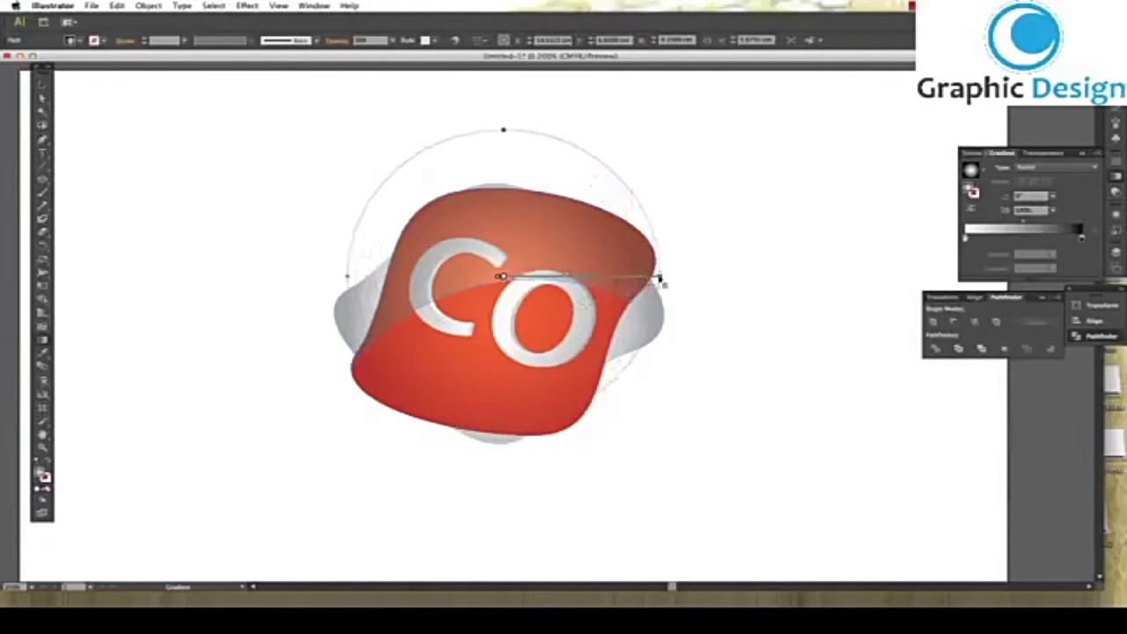
{"action": "left_click_drag", "start_coordinate": [499, 273], "coordinate": [496, 250]}
{"action": "left_click", "coordinate": [44, 87]}
Set the gradient's end stop to a dark red
{"action": "left_click", "coordinate": [141, 101]}
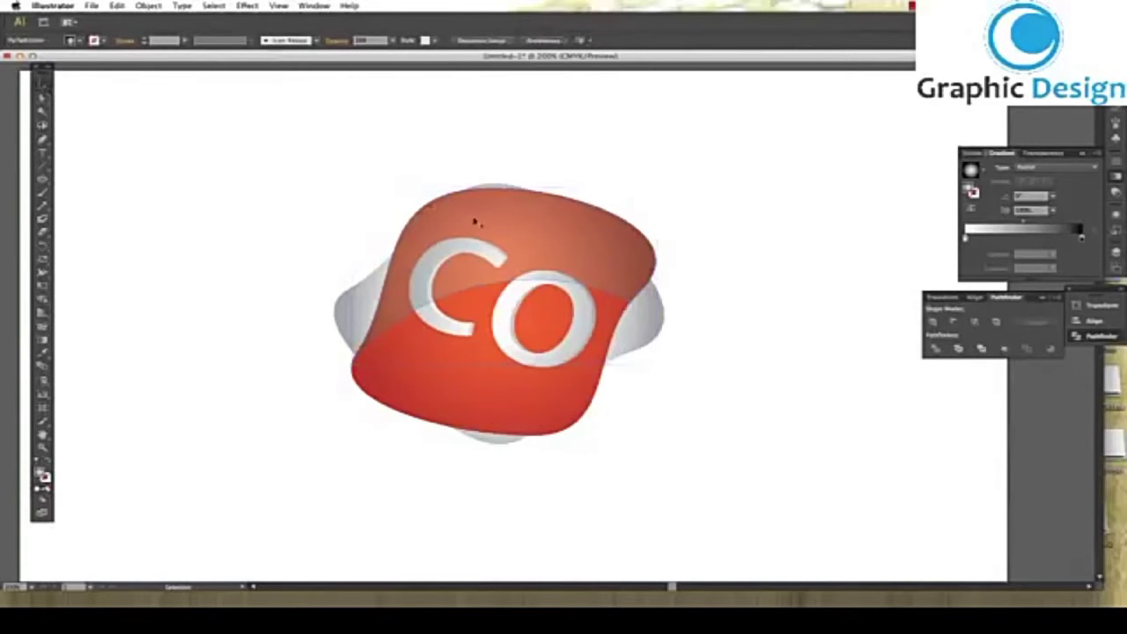
{"action": "left_click", "coordinate": [501, 238]}
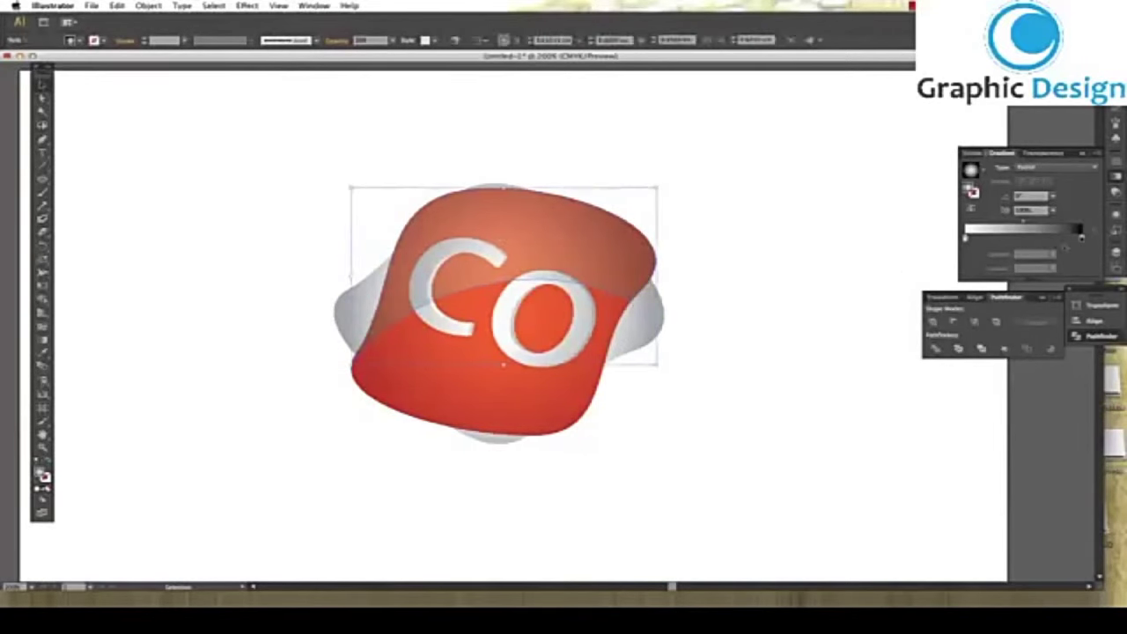
{"action": "left_click", "coordinate": [1115, 251]}
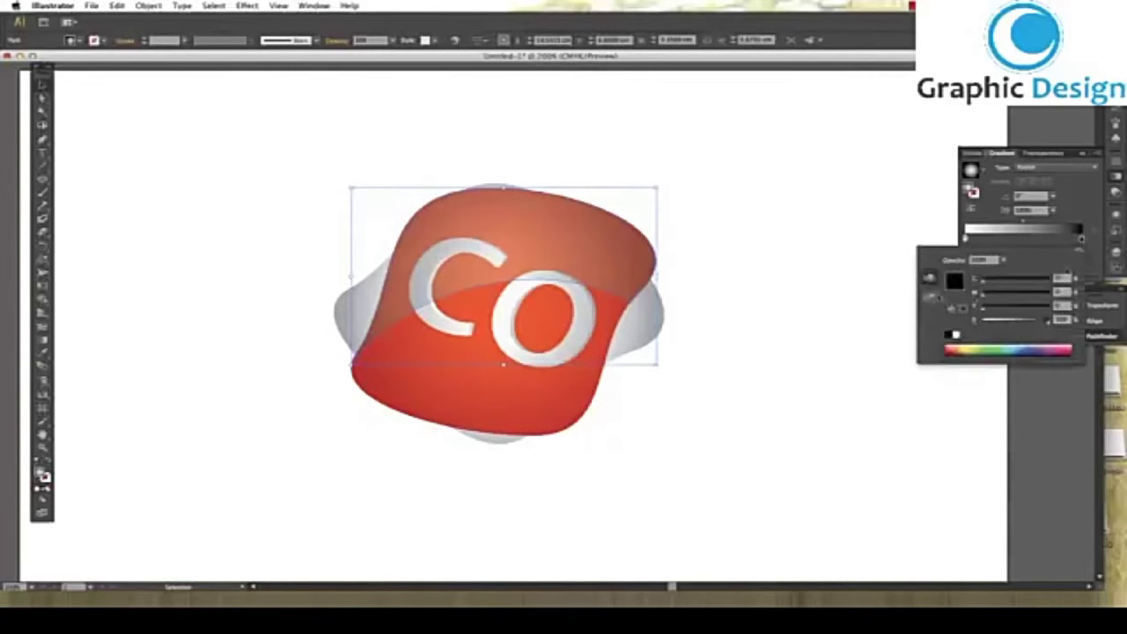
{"action": "left_click", "coordinate": [929, 296]}
{"action": "left_click", "coordinate": [1025, 275]}
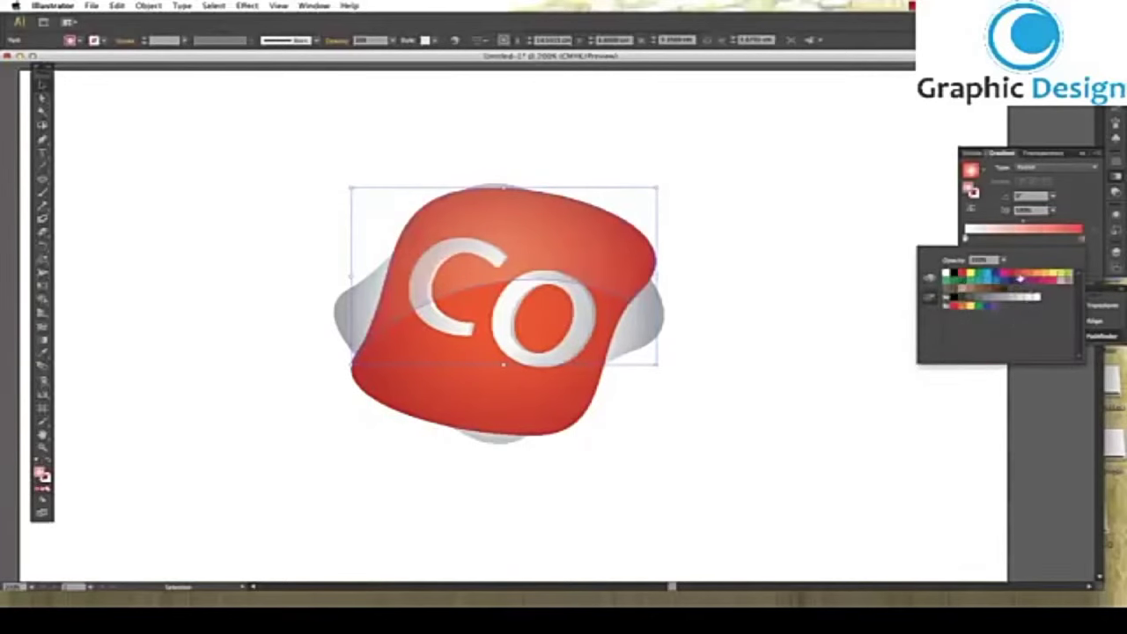
{"action": "left_click", "coordinate": [929, 279]}
{"action": "left_click_drag", "start_coordinate": [982, 319], "coordinate": [1021, 324]}
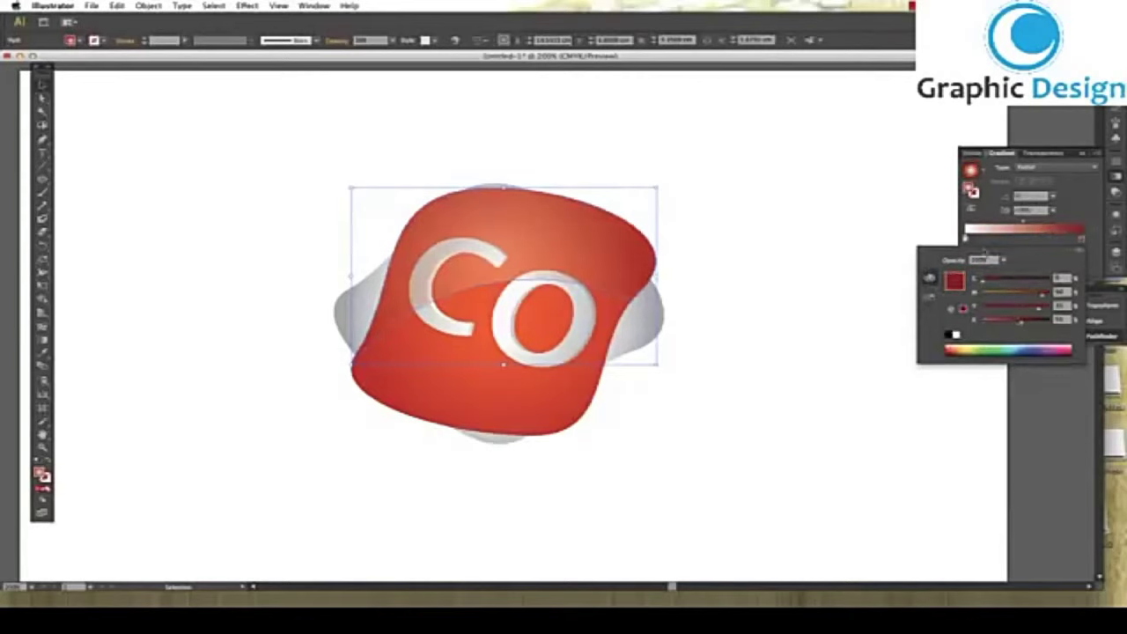
{"action": "left_click", "coordinate": [836, 219]}
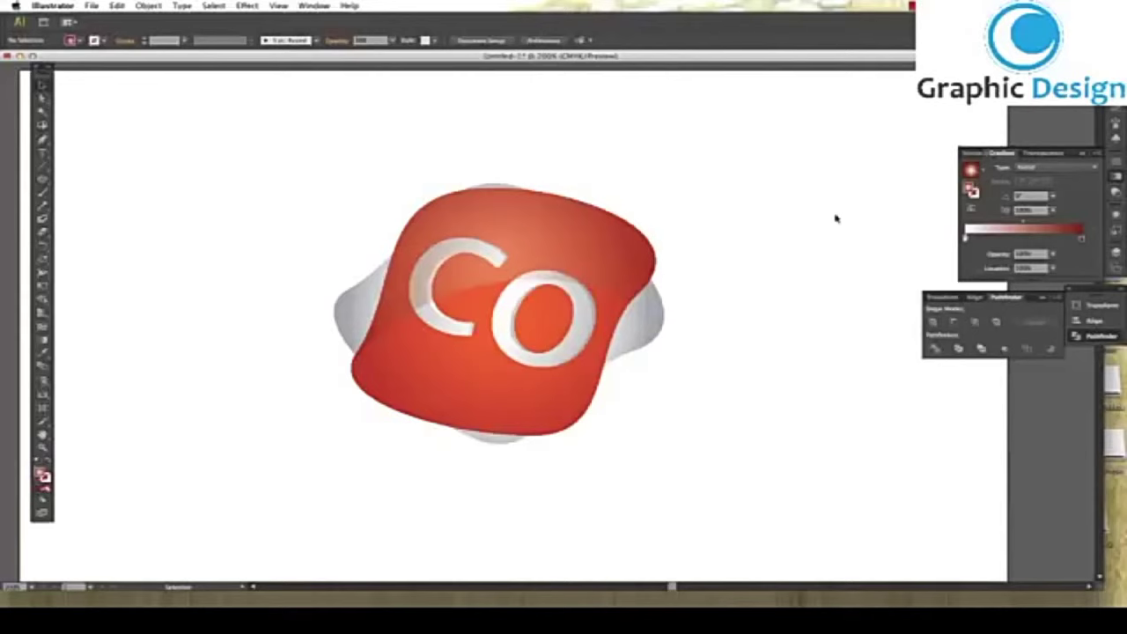
Type the text NICELOGO on a new line below the blob
{"action": "key", "text": "ctrl+0"}
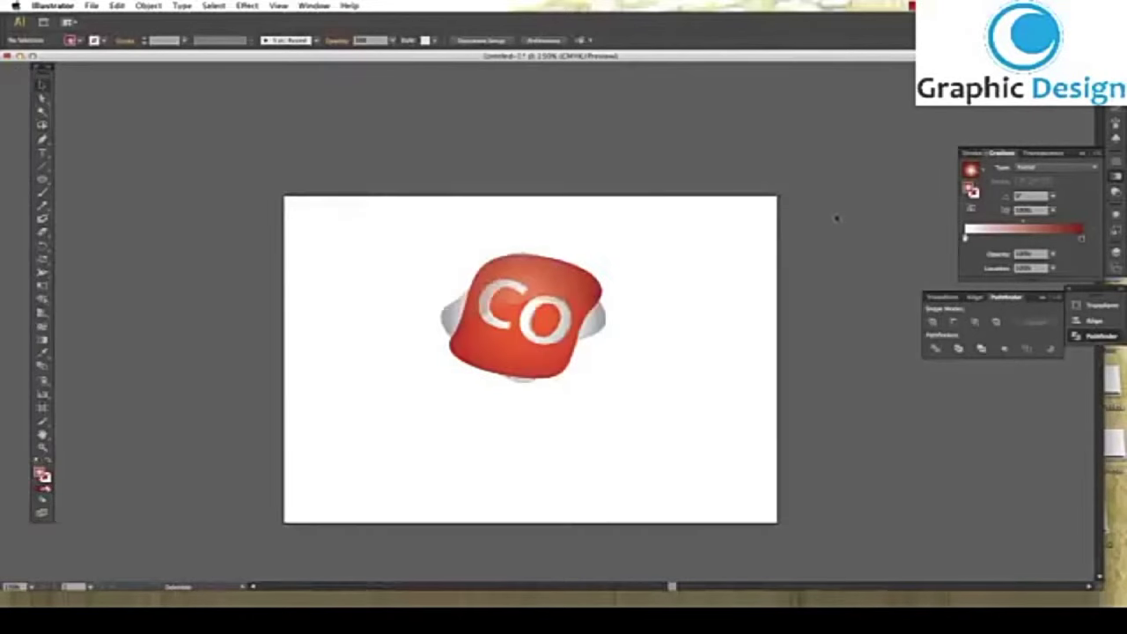
{"action": "key", "text": "ctrl+equal"}
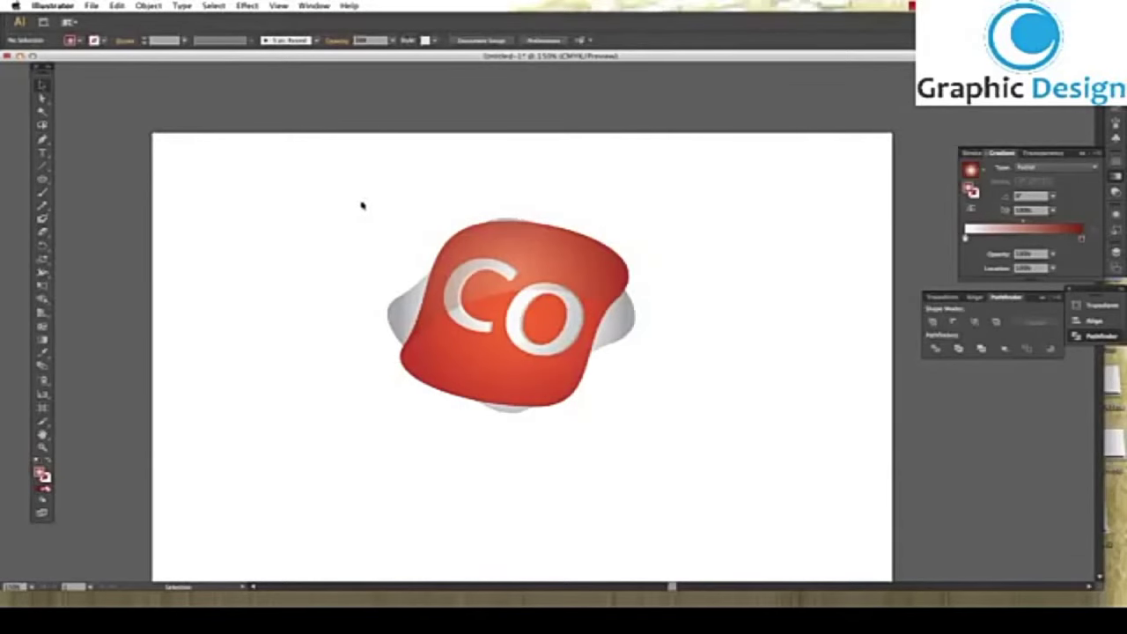
{"action": "left_click", "coordinate": [41, 151]}
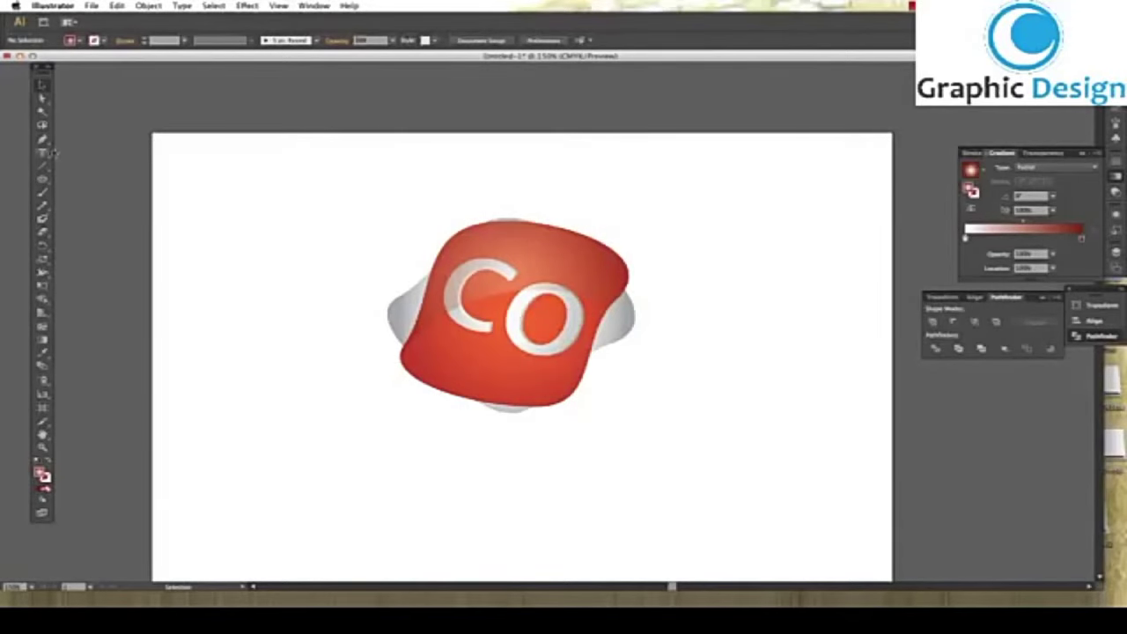
{"action": "left_click", "coordinate": [327, 415]}
{"action": "type", "text": "NICELOGO"}
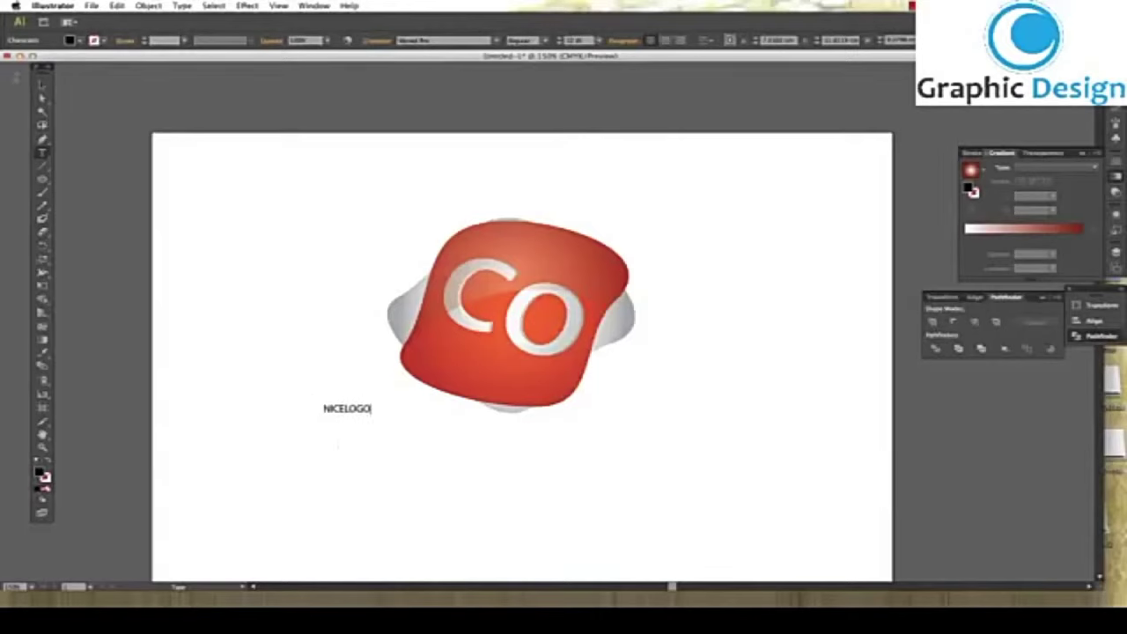
{"action": "left_click", "coordinate": [42, 85]}
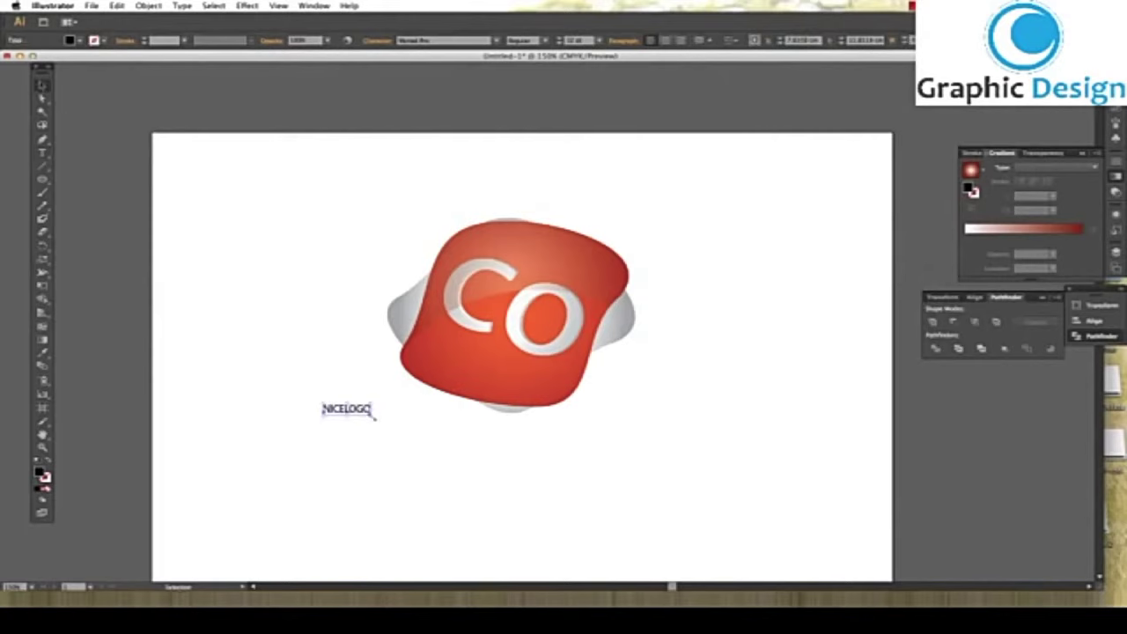
Scale NICELOGO up and centre it beneath the red and grey blob
{"action": "left_click_drag", "start_coordinate": [374, 418], "coordinate": [567, 458]}
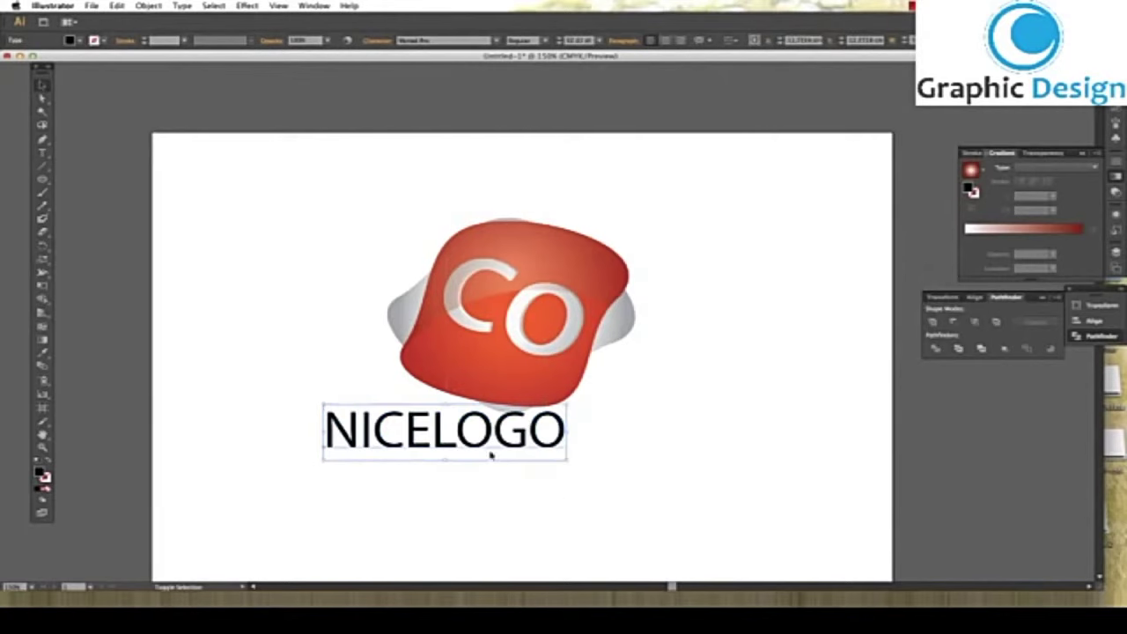
{"action": "left_click", "coordinate": [442, 438]}
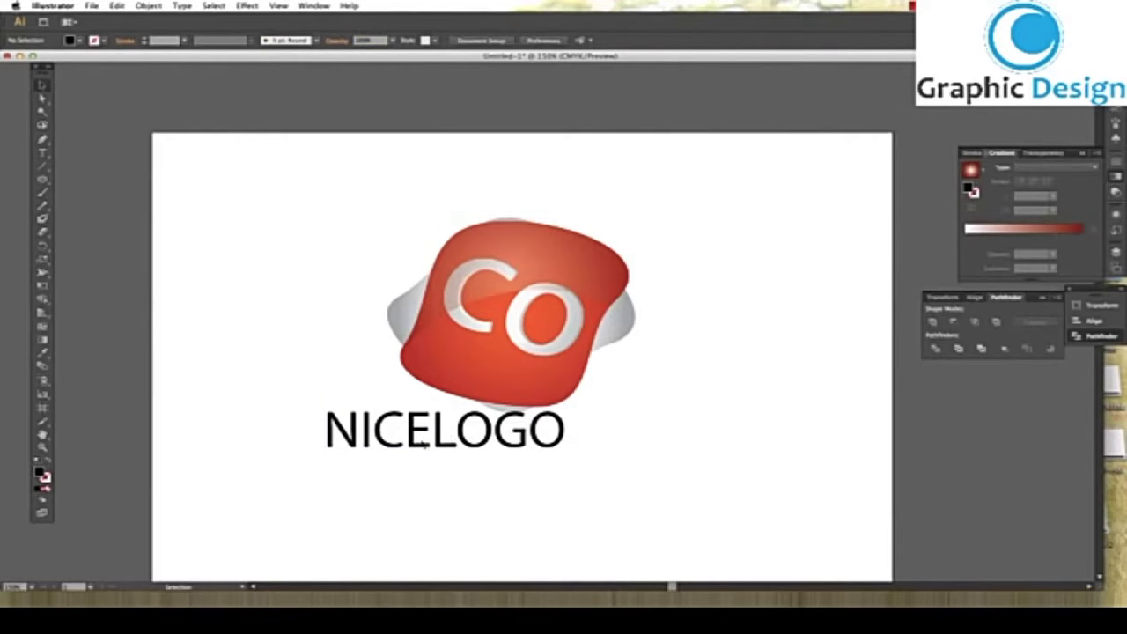
{"action": "left_click_drag", "start_coordinate": [408, 451], "coordinate": [490, 453]}
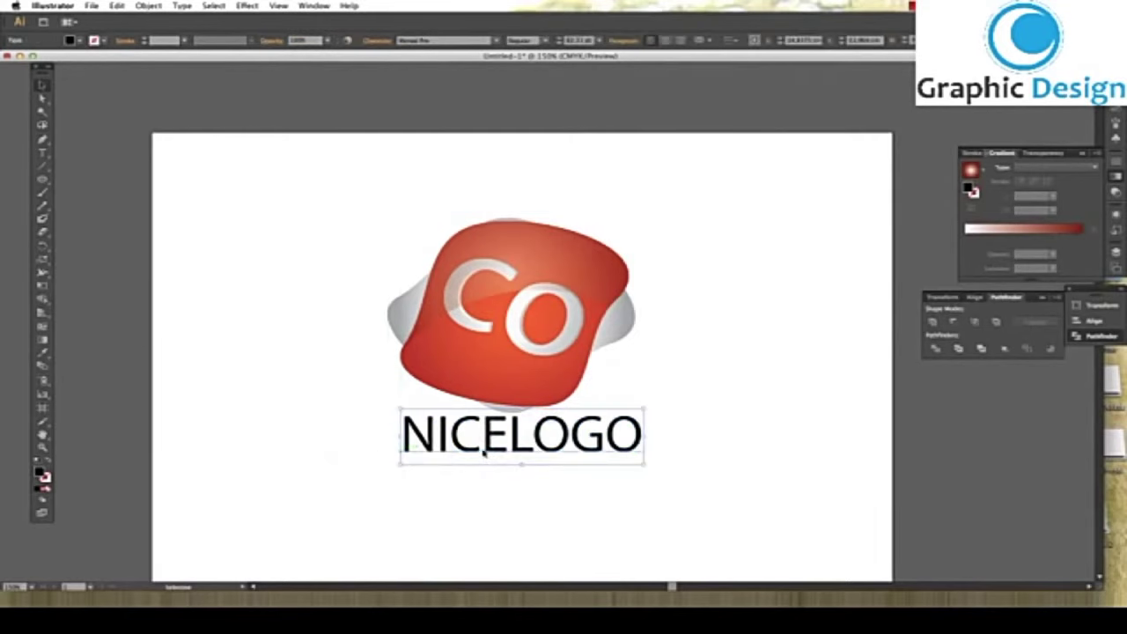
{"action": "left_click", "coordinate": [480, 451]}
{"action": "left_click_drag", "start_coordinate": [466, 455], "coordinate": [463, 453]}
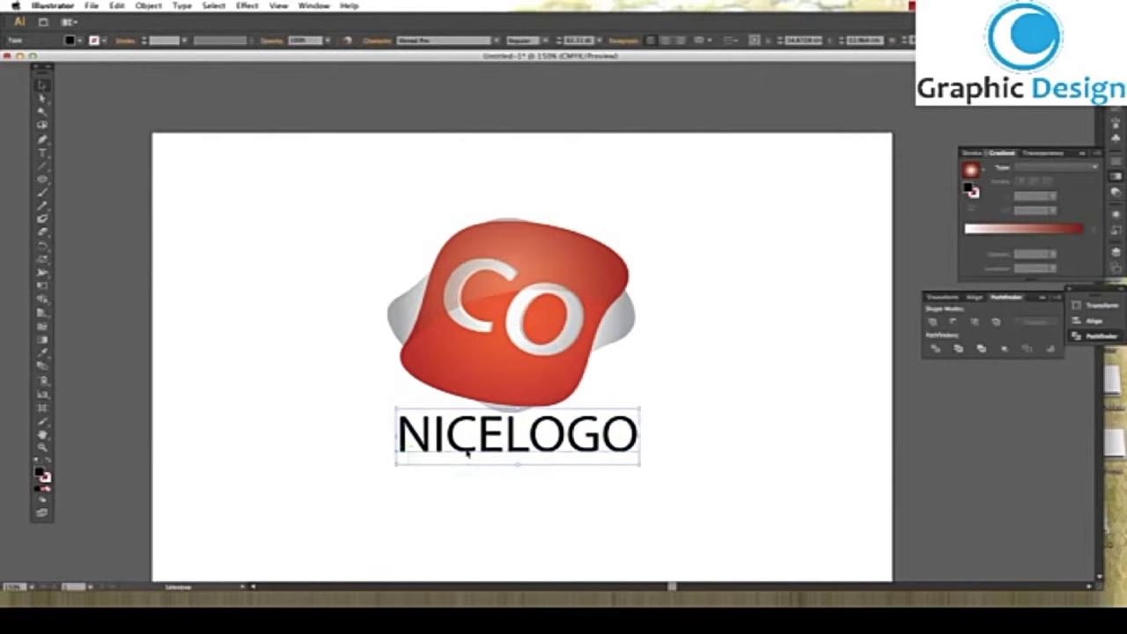
{"action": "left_click", "coordinate": [510, 450]}
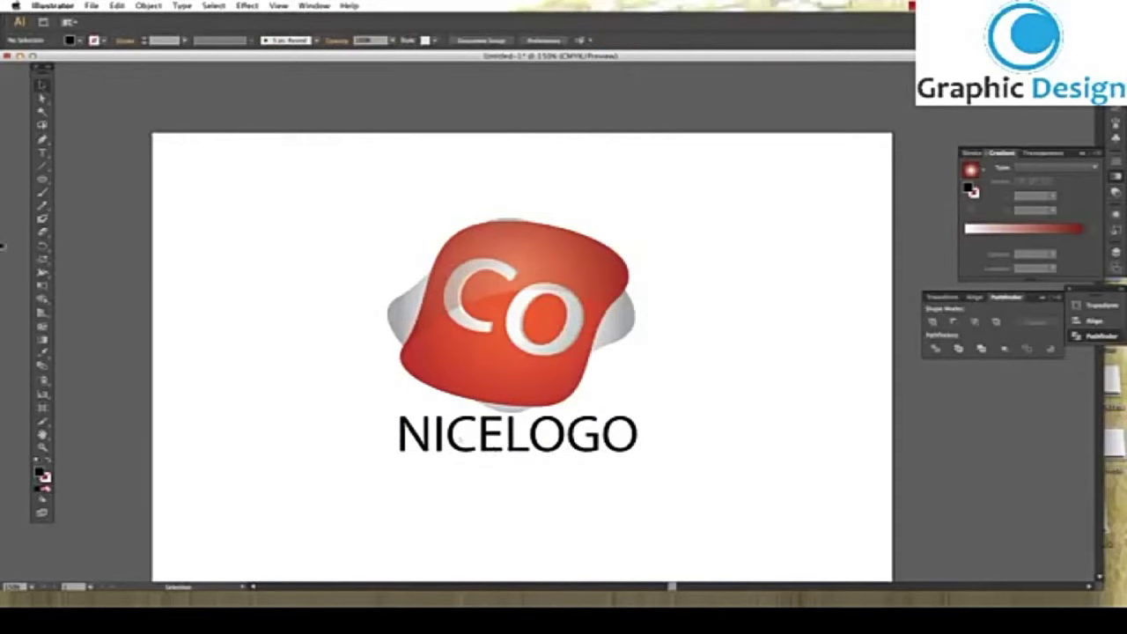
{"action": "left_click", "coordinate": [41, 153]}
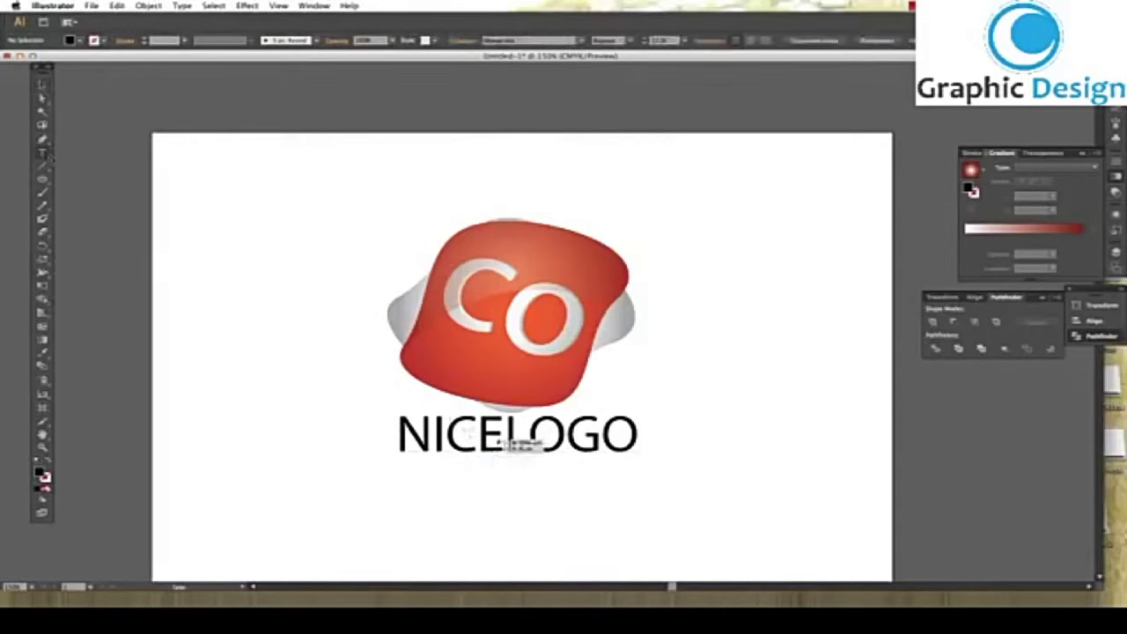
{"action": "left_click", "coordinate": [486, 440]}
{"action": "left_click", "coordinate": [495, 438]}
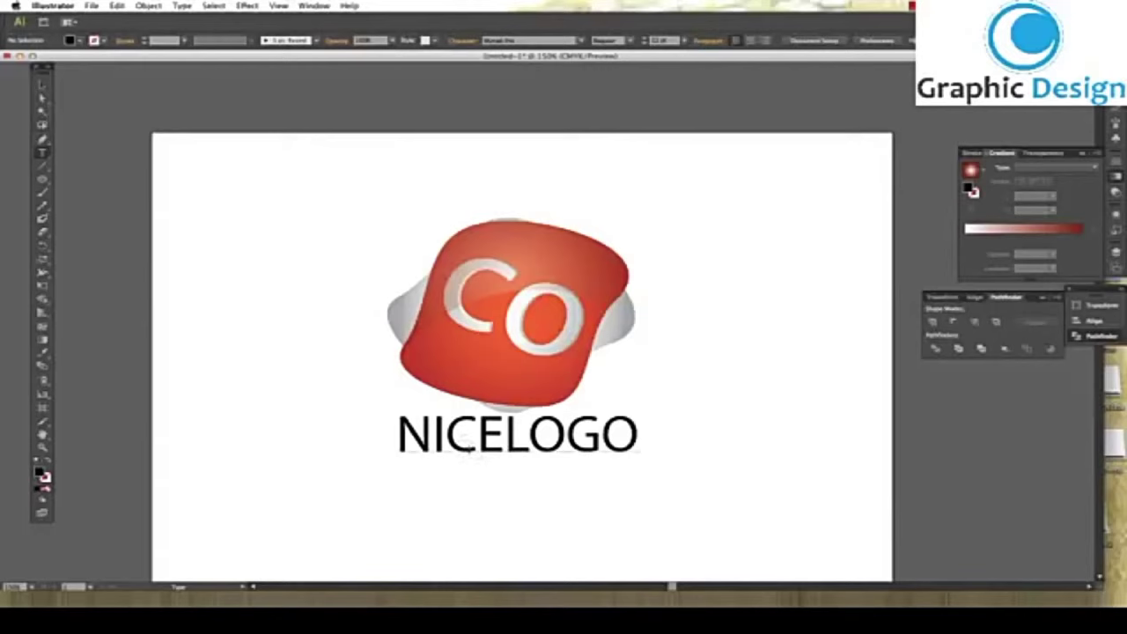
Set the letters NICE in the Bold font style
{"action": "left_click", "coordinate": [472, 455]}
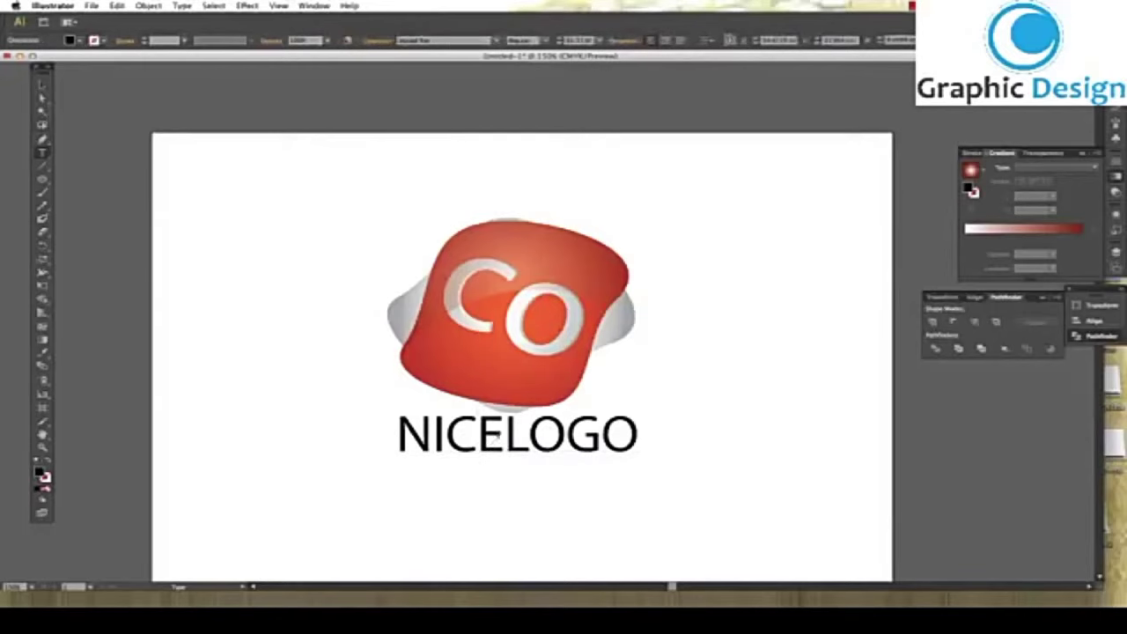
{"action": "key", "text": "shift+Left"}
{"action": "key", "text": "shift+Left"}
{"action": "key", "text": "shift+Left"}
{"action": "key", "text": "shift+Left"}
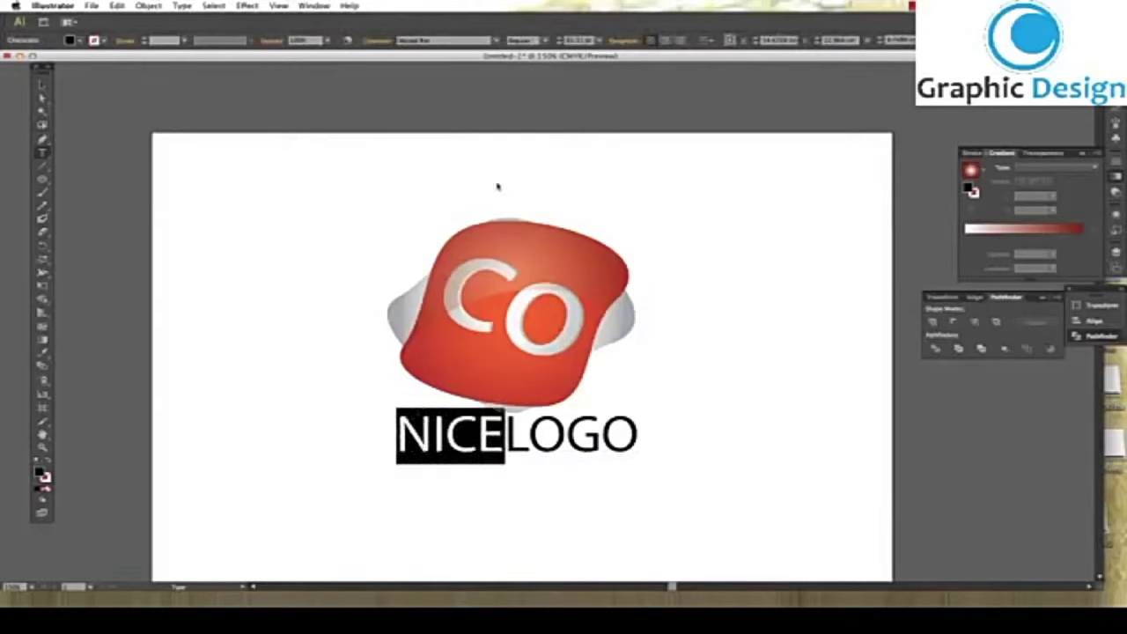
{"action": "left_click", "coordinate": [545, 41]}
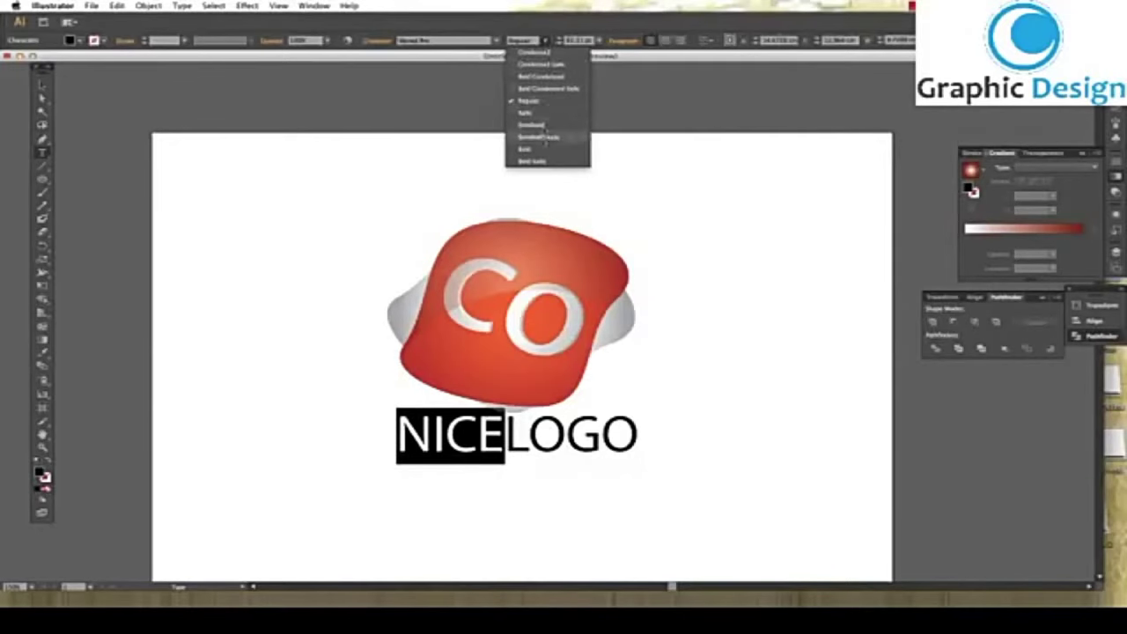
{"action": "left_click", "coordinate": [542, 151]}
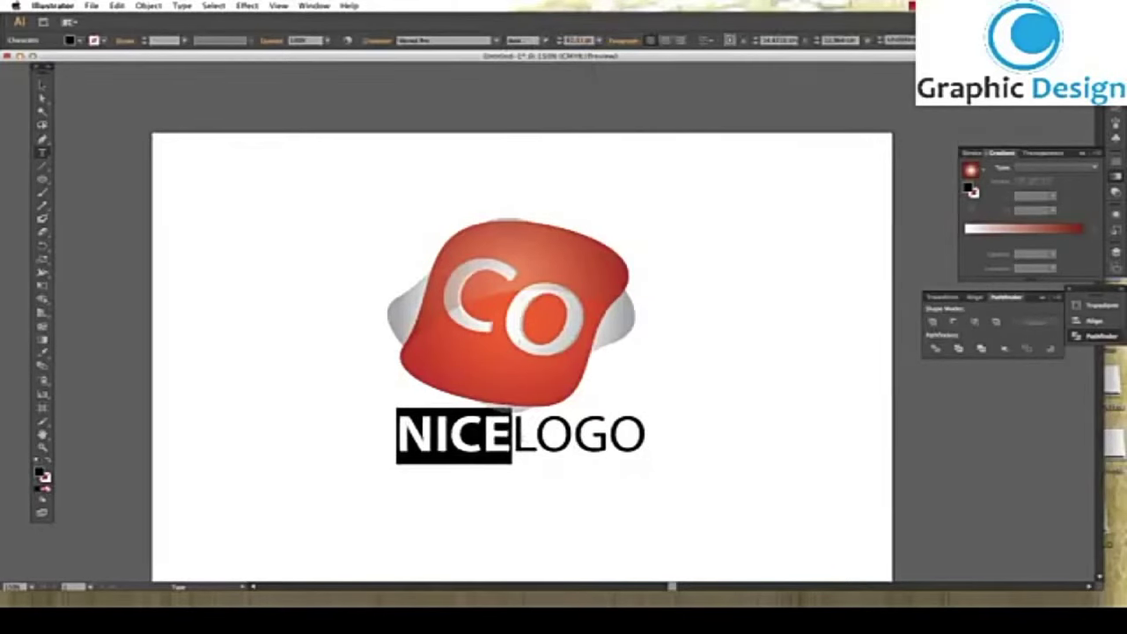
{"action": "left_click", "coordinate": [521, 438]}
{"action": "left_click_drag", "start_coordinate": [510, 438], "coordinate": [398, 437]}
Expand the NICELOGO text into outlines and ungroup the letter shapes
{"action": "left_click", "coordinate": [42, 84]}
{"action": "left_click", "coordinate": [148, 6]}
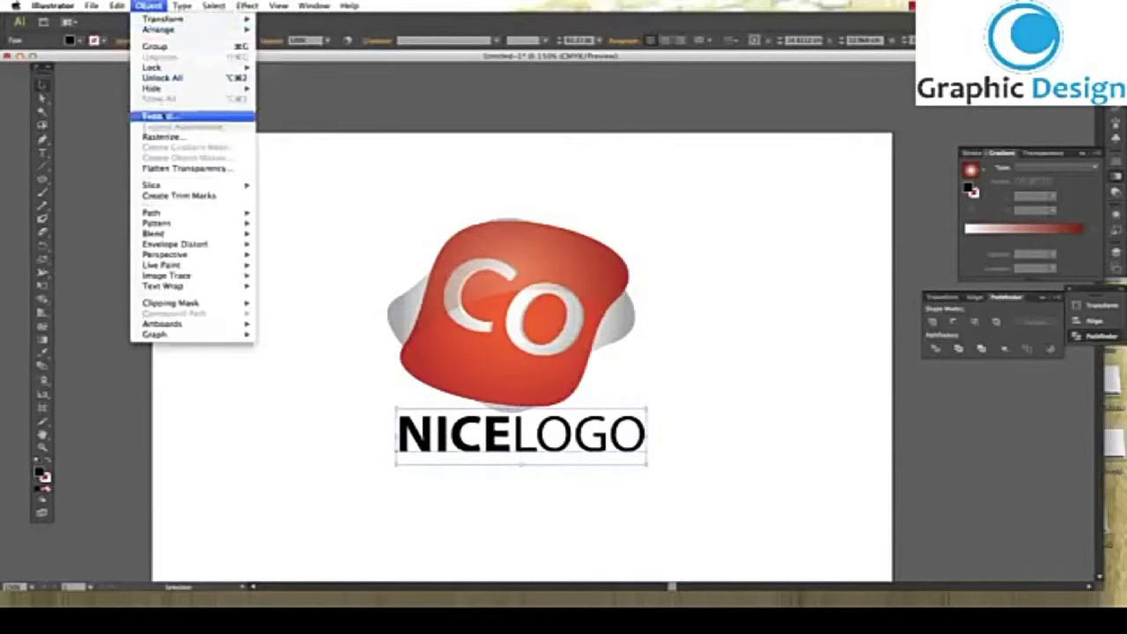
{"action": "left_click", "coordinate": [159, 115]}
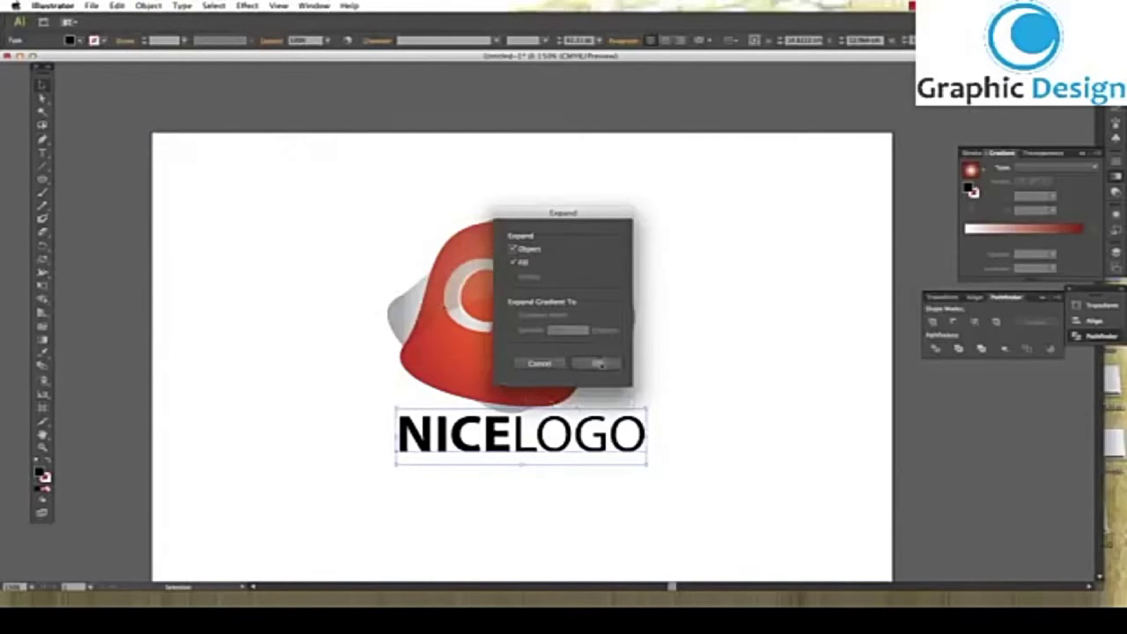
{"action": "left_click", "coordinate": [605, 370]}
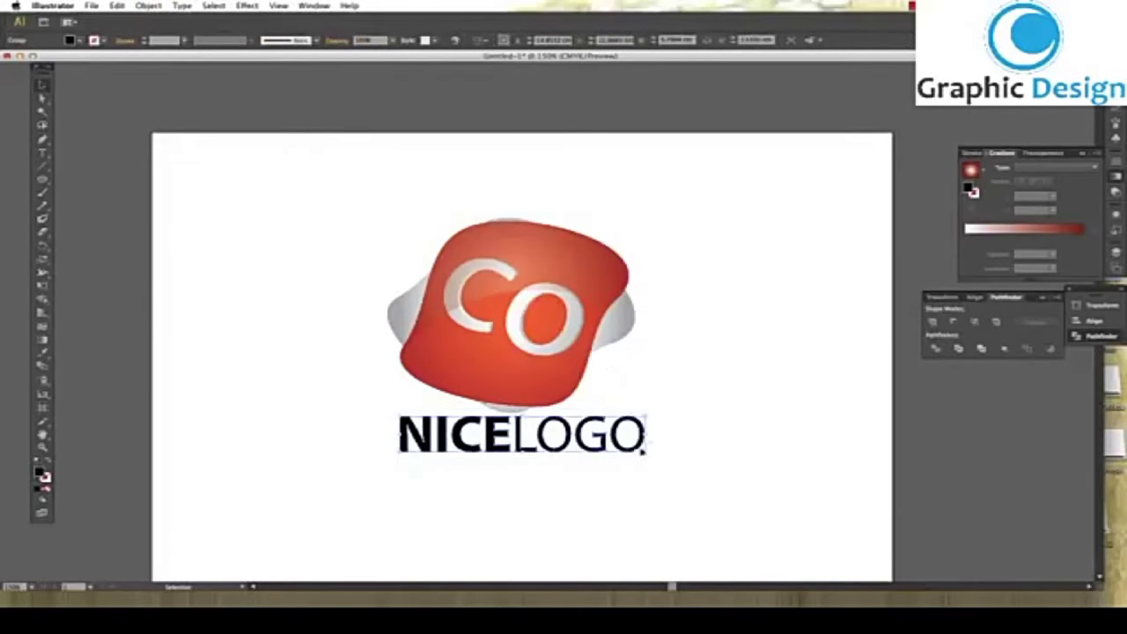
{"action": "right_click", "coordinate": [639, 456]}
{"action": "left_click", "coordinate": [660, 511]}
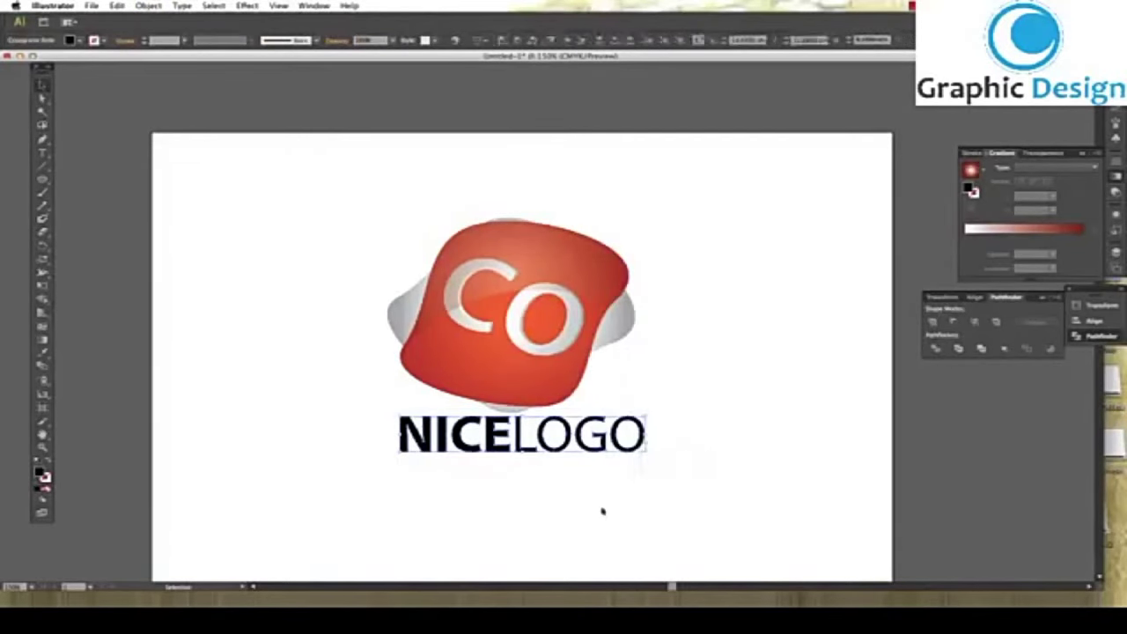
{"action": "left_click", "coordinate": [502, 454]}
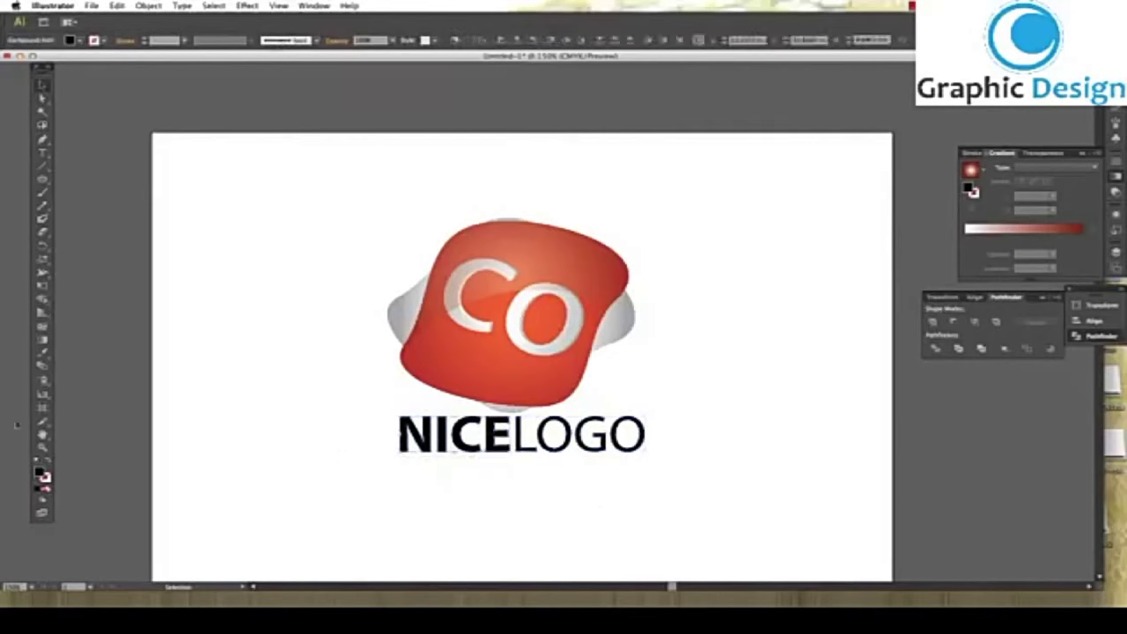
Copy the blob's red gradient onto NICE with the Eyedropper
{"action": "left_click", "coordinate": [41, 352]}
{"action": "left_click", "coordinate": [459, 343]}
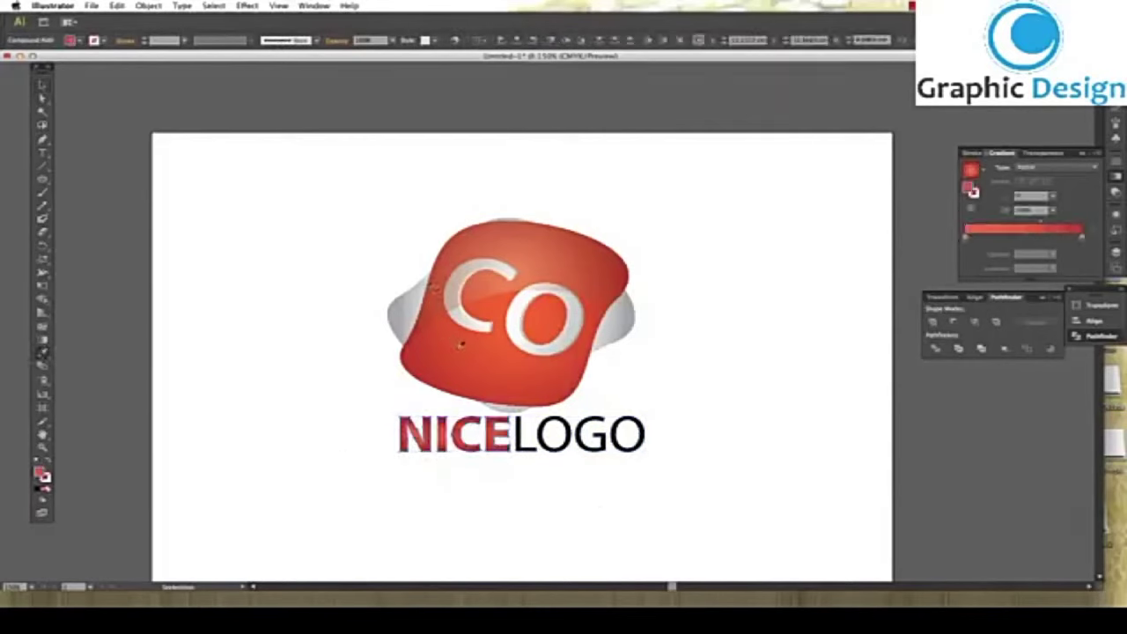
{"action": "left_click", "coordinate": [42, 84]}
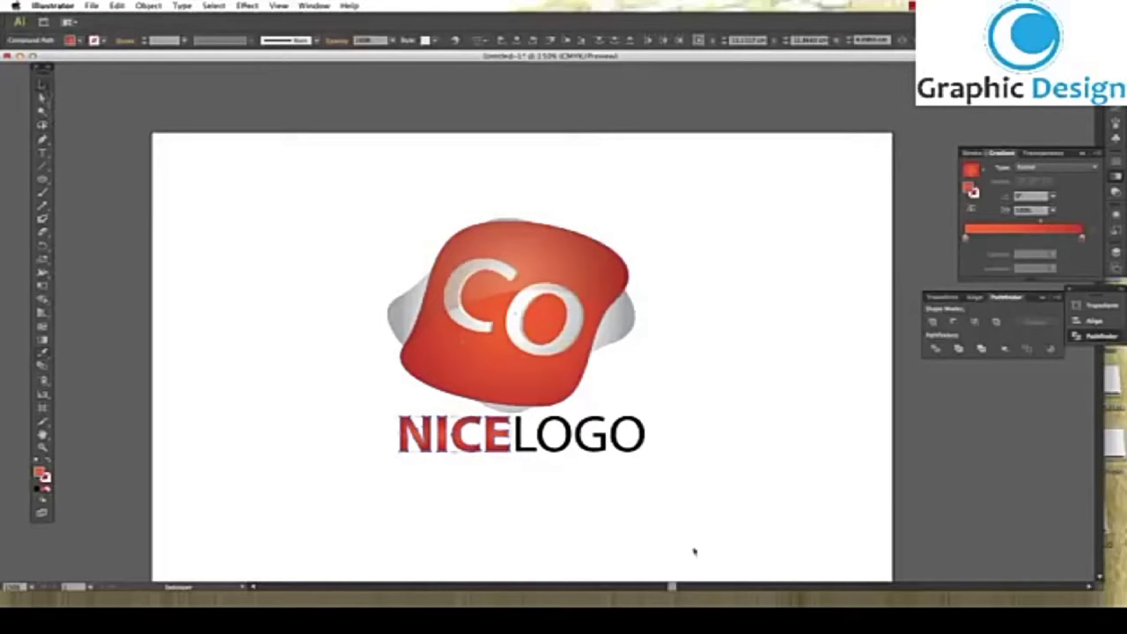
{"action": "left_click", "coordinate": [686, 471]}
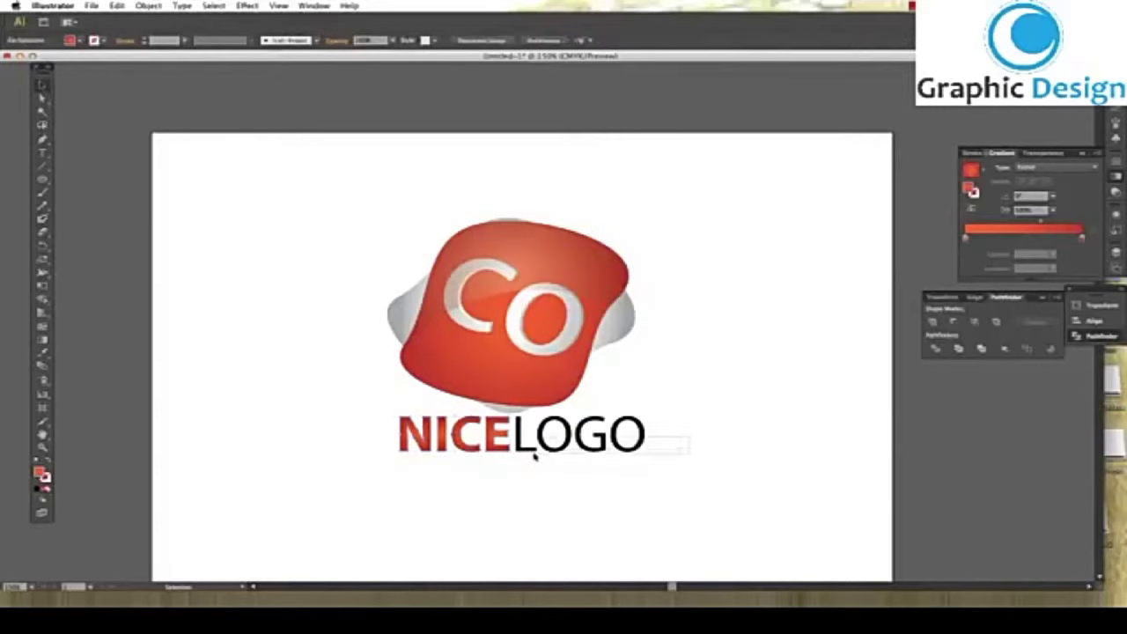
Fill LOGO with a very light grey and shift the wordmark slightly left
{"action": "left_click", "coordinate": [532, 452]}
{"action": "left_click", "coordinate": [76, 39]}
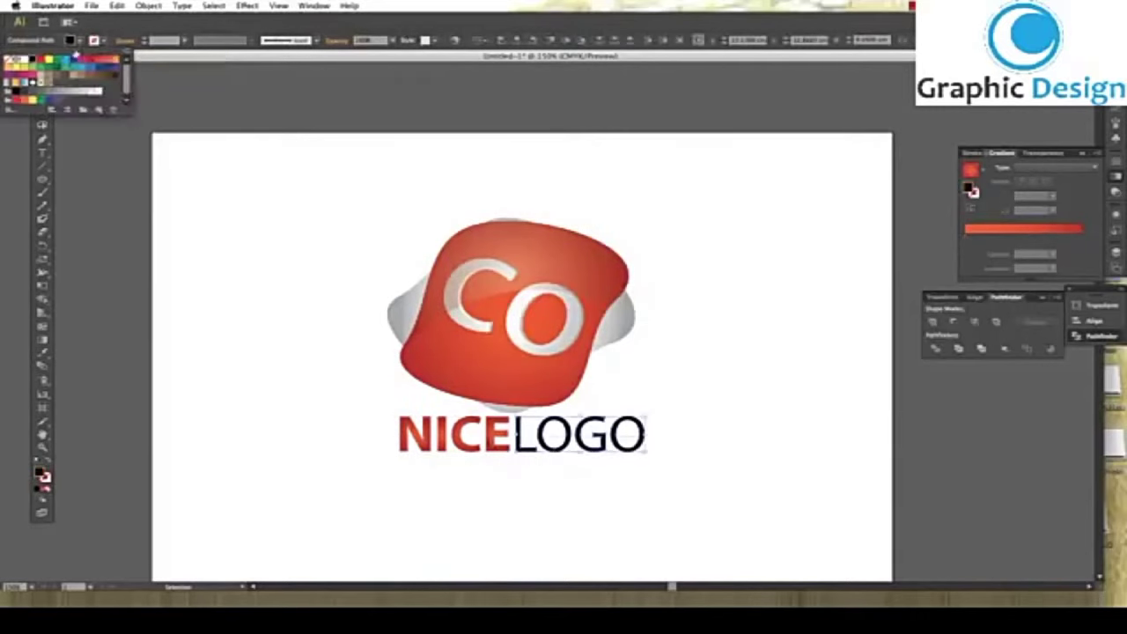
{"action": "left_click", "coordinate": [58, 98]}
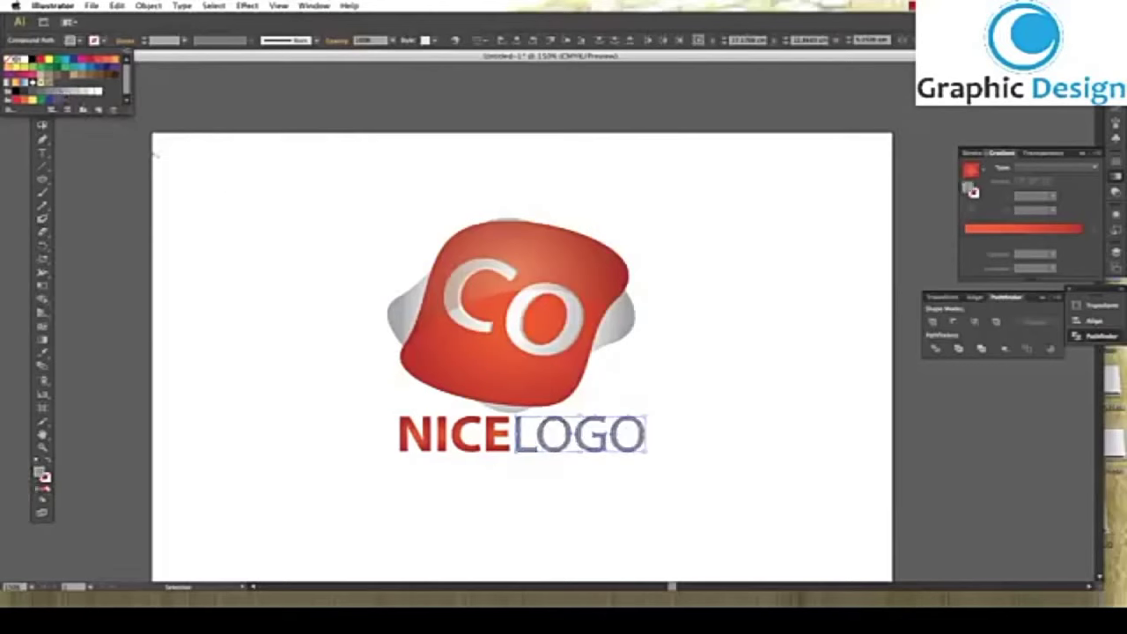
{"action": "left_click", "coordinate": [37, 91]}
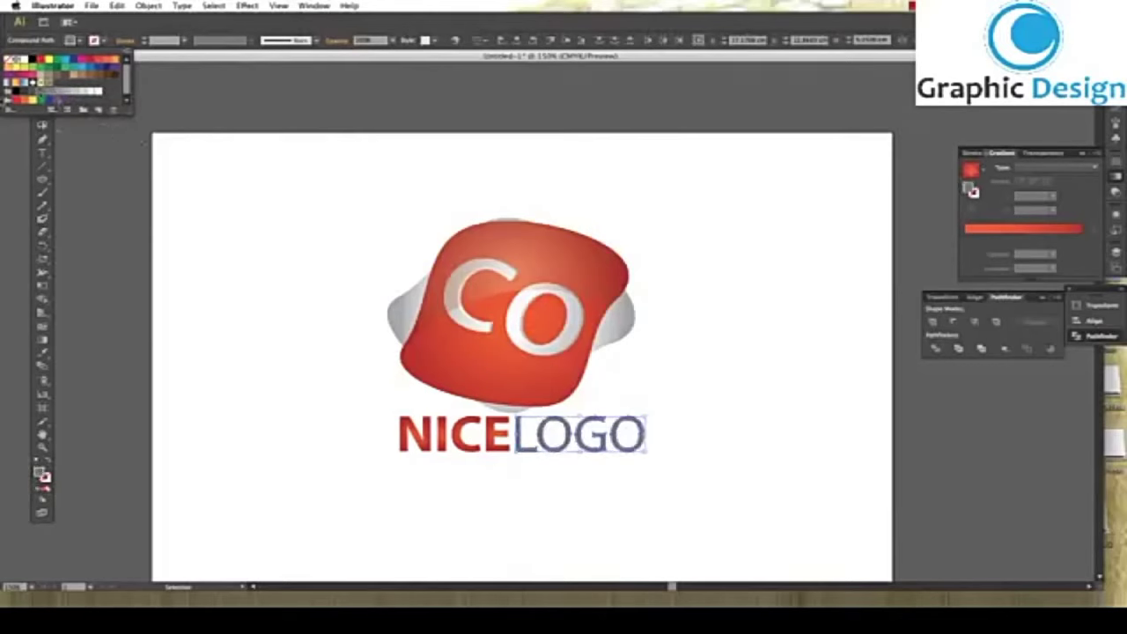
{"action": "left_click", "coordinate": [24, 93]}
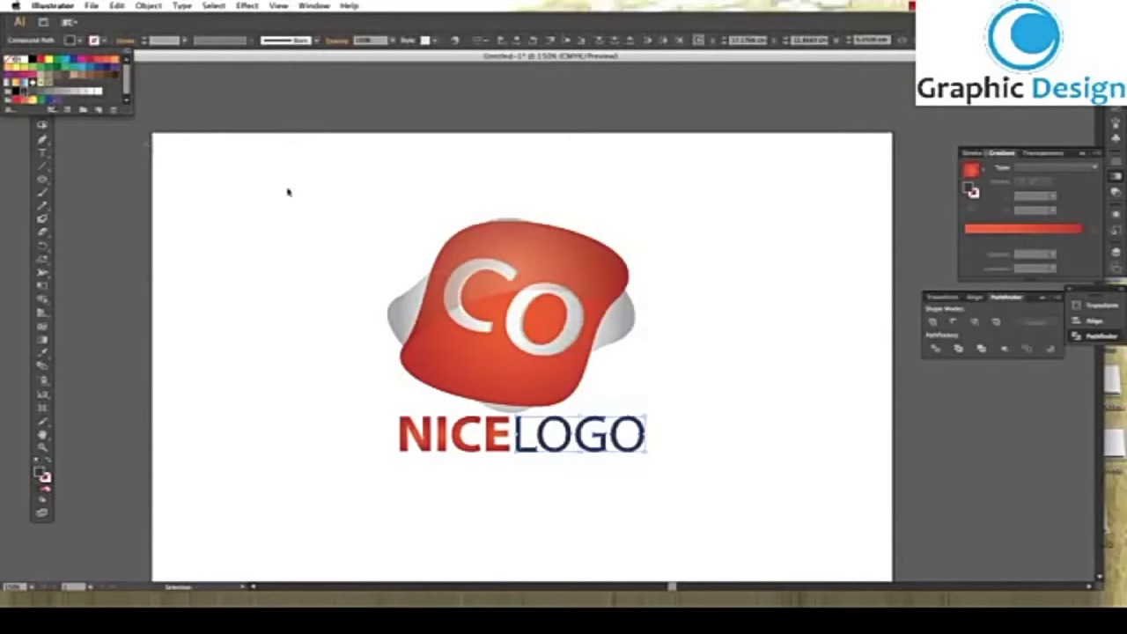
{"action": "left_click", "coordinate": [73, 93]}
{"action": "left_click", "coordinate": [263, 232]}
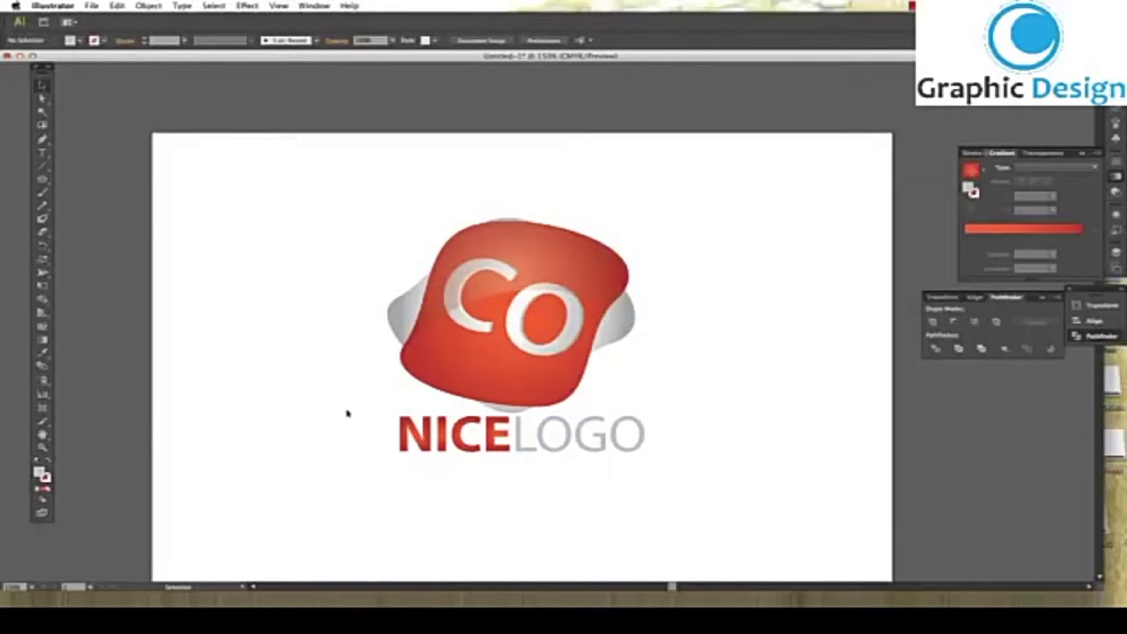
{"action": "mouse_move", "coordinate": [349, 412]}
{"action": "left_mouse_down"}
{"action": "mouse_move", "coordinate": [639, 470]}
{"action": "mouse_move", "coordinate": [584, 448]}
{"action": "left_mouse_up"}
{"action": "left_click", "coordinate": [666, 364]}
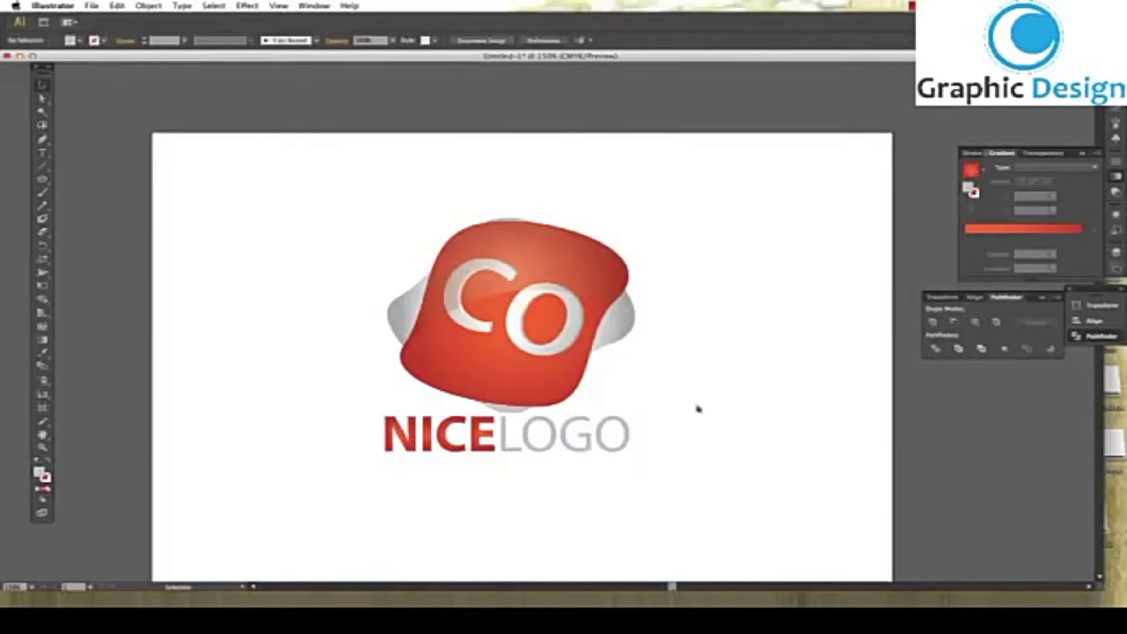
Duplicate NICELOGO just below the original
{"action": "scroll", "coordinate": [696, 405], "scroll_direction": "down", "scroll_amount": 2}
{"action": "scroll", "coordinate": [687, 390], "scroll_direction": "down", "scroll_amount": 3}
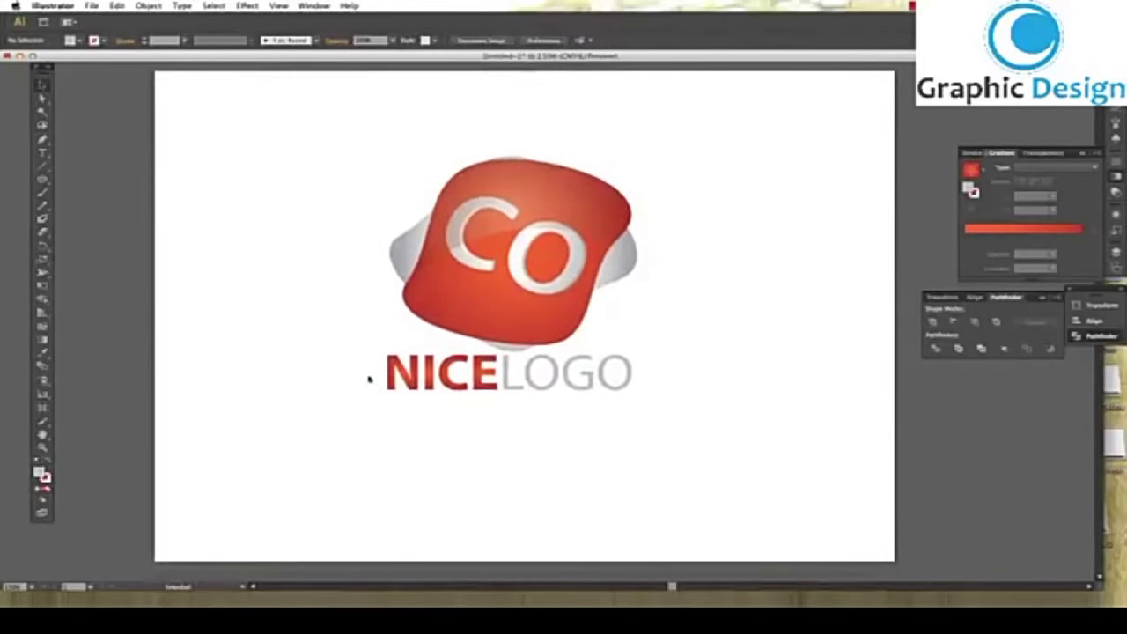
{"action": "left_click_drag", "start_coordinate": [368, 378], "coordinate": [653, 415]}
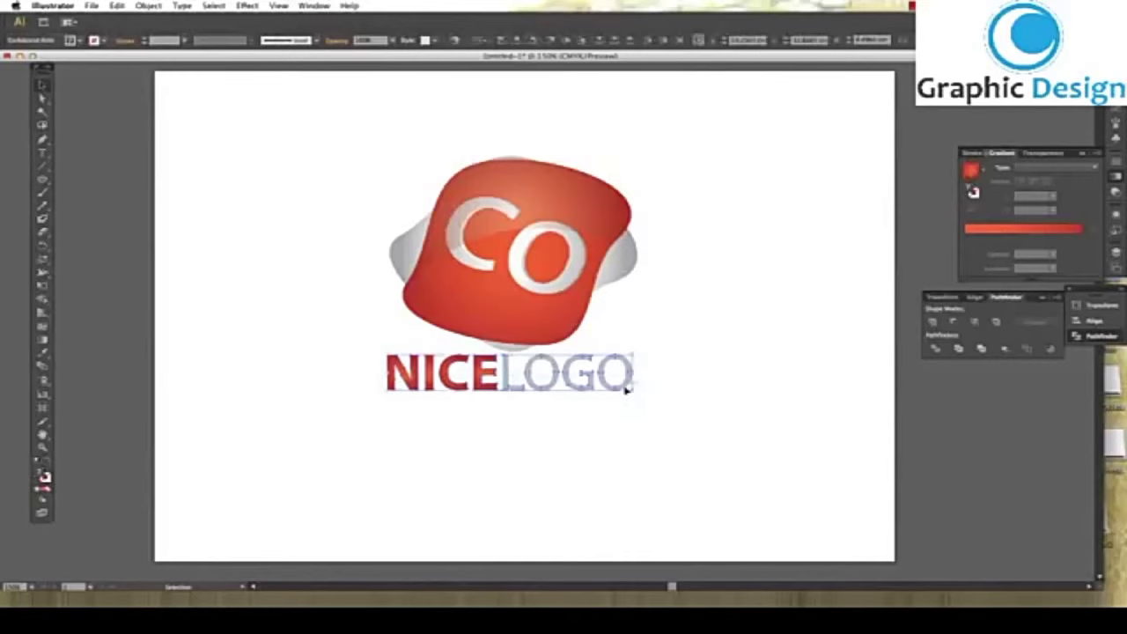
{"action": "left_click_drag", "start_coordinate": [625, 390], "coordinate": [623, 443]}
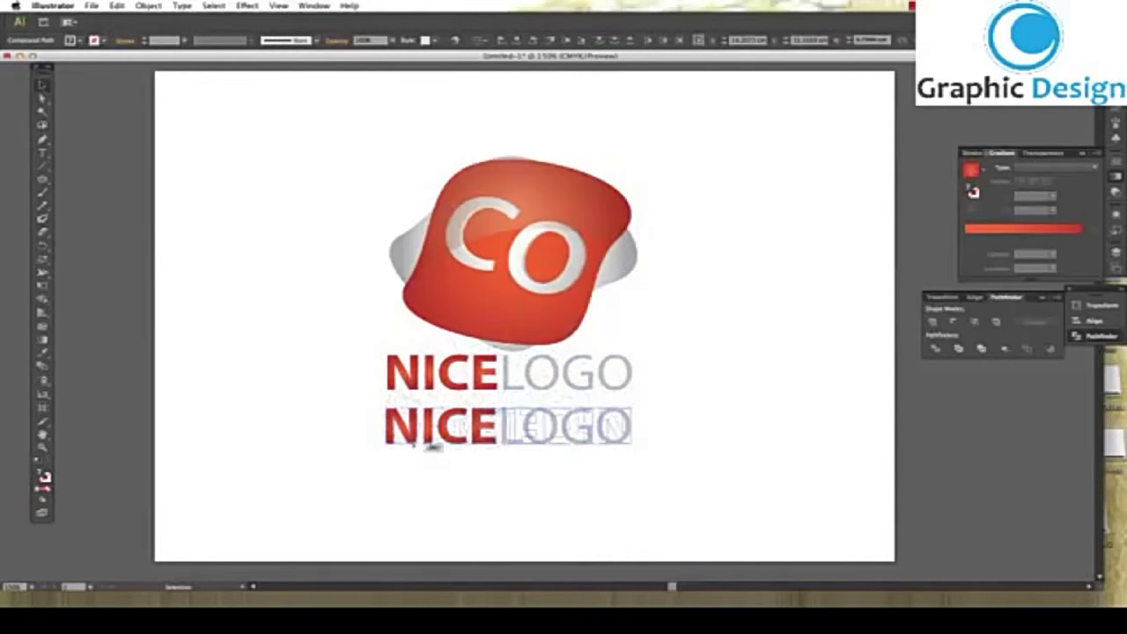
Reflect the copy vertically and tuck it directly under the original wordmark
{"action": "left_click_drag", "start_coordinate": [634, 408], "coordinate": [563, 440]}
{"action": "right_click", "coordinate": [566, 441]}
{"action": "mouse_move", "coordinate": [599, 510]}
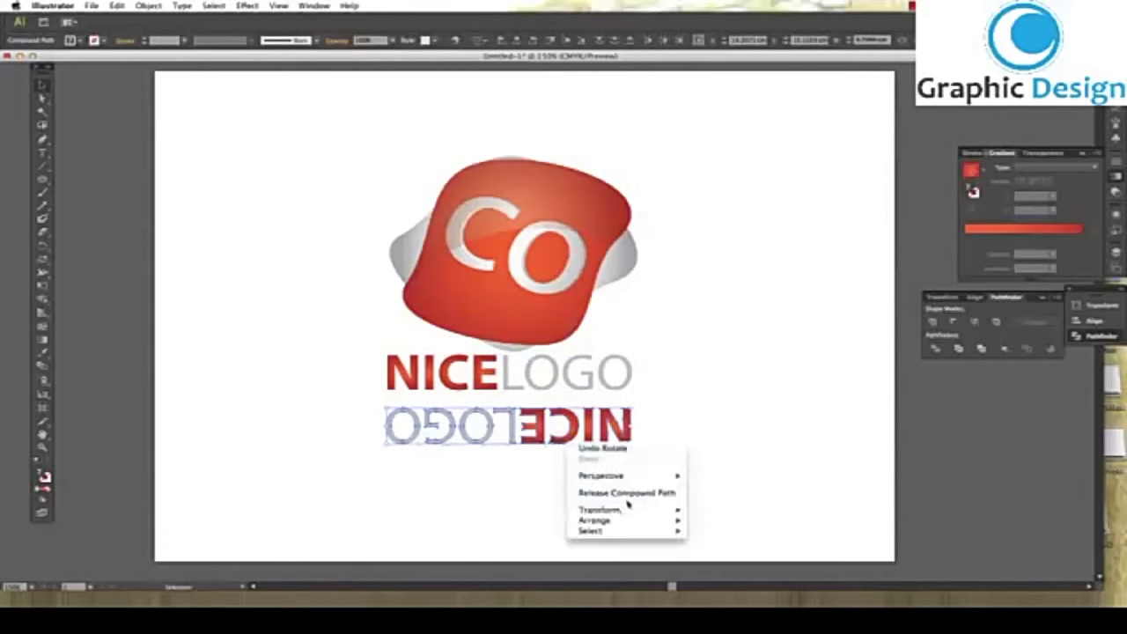
{"action": "left_click", "coordinate": [701, 525]}
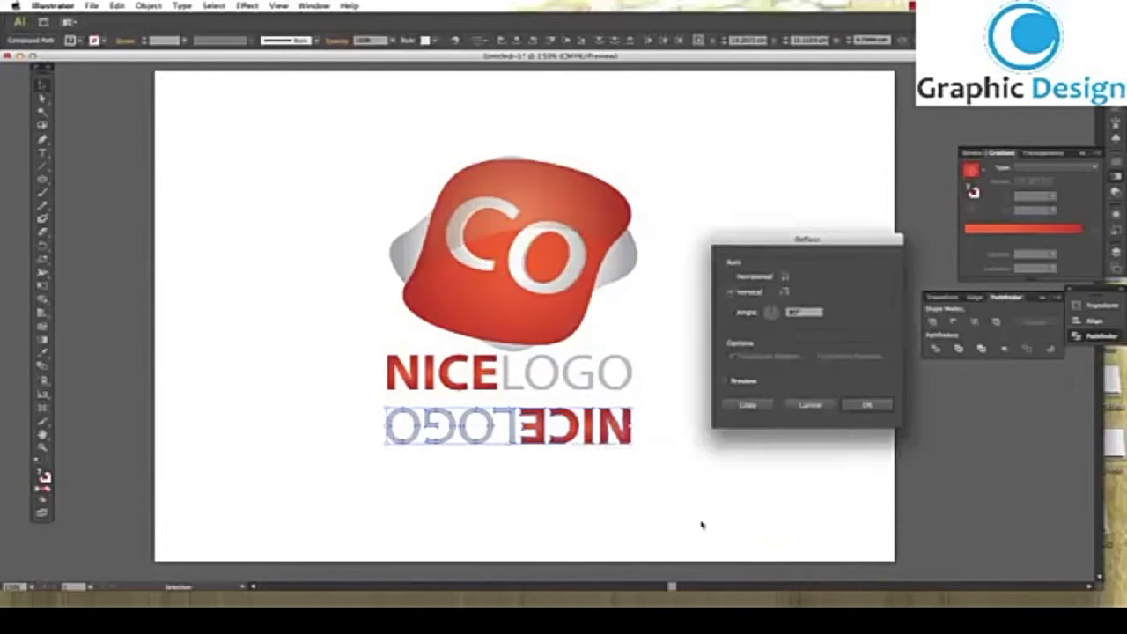
{"action": "left_click", "coordinate": [747, 381]}
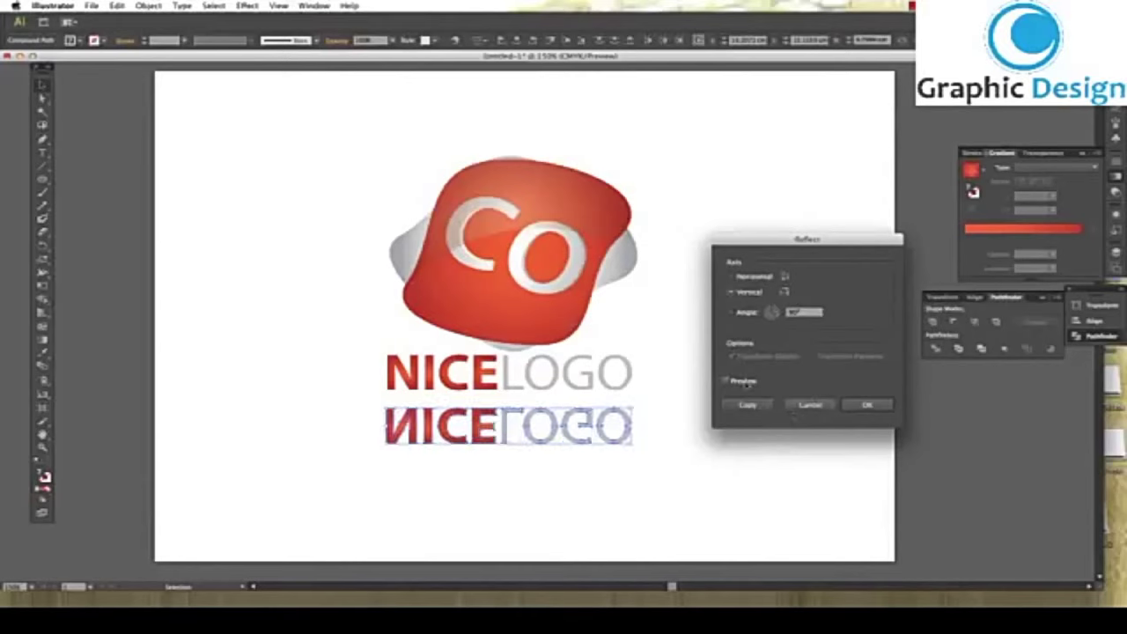
{"action": "left_click", "coordinate": [866, 404]}
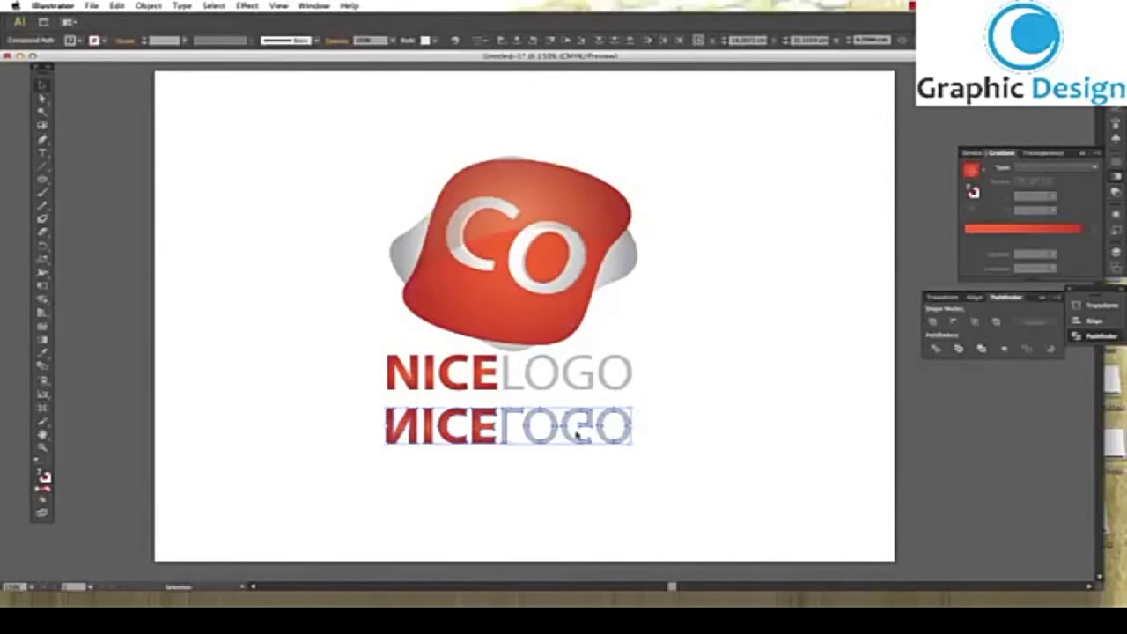
{"action": "left_click_drag", "start_coordinate": [507, 423], "coordinate": [508, 407]}
{"action": "key", "text": "Right"}
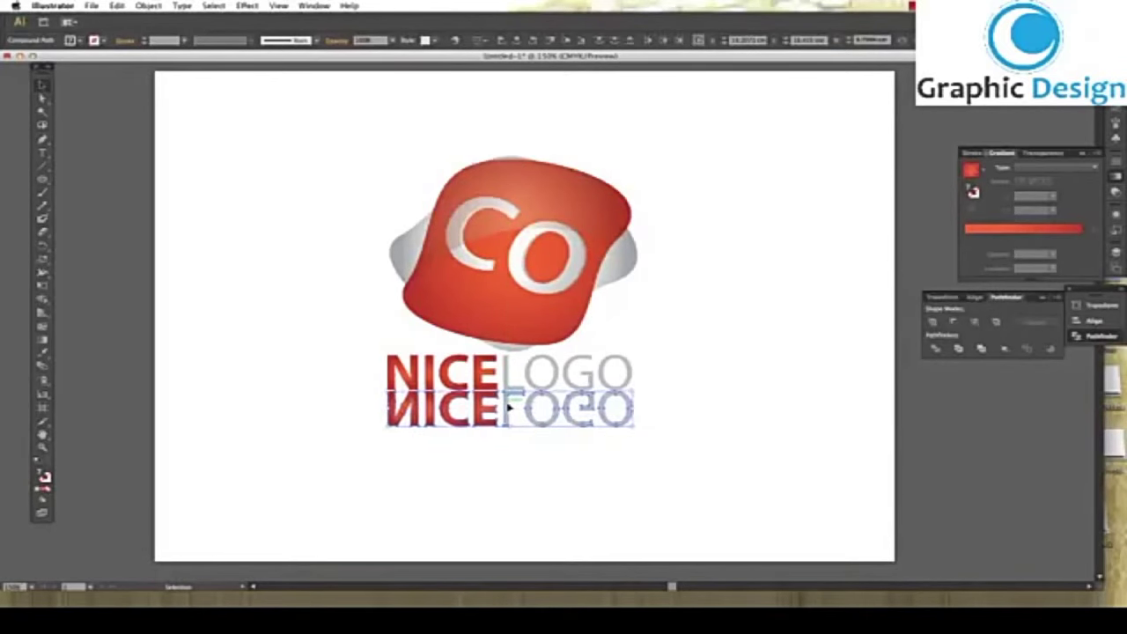
Fade the reflected NICE with a vertical gradient whose left stop has 0% opacity
{"action": "left_click", "coordinate": [530, 456]}
{"action": "left_click_drag", "start_coordinate": [359, 412], "coordinate": [493, 425]}
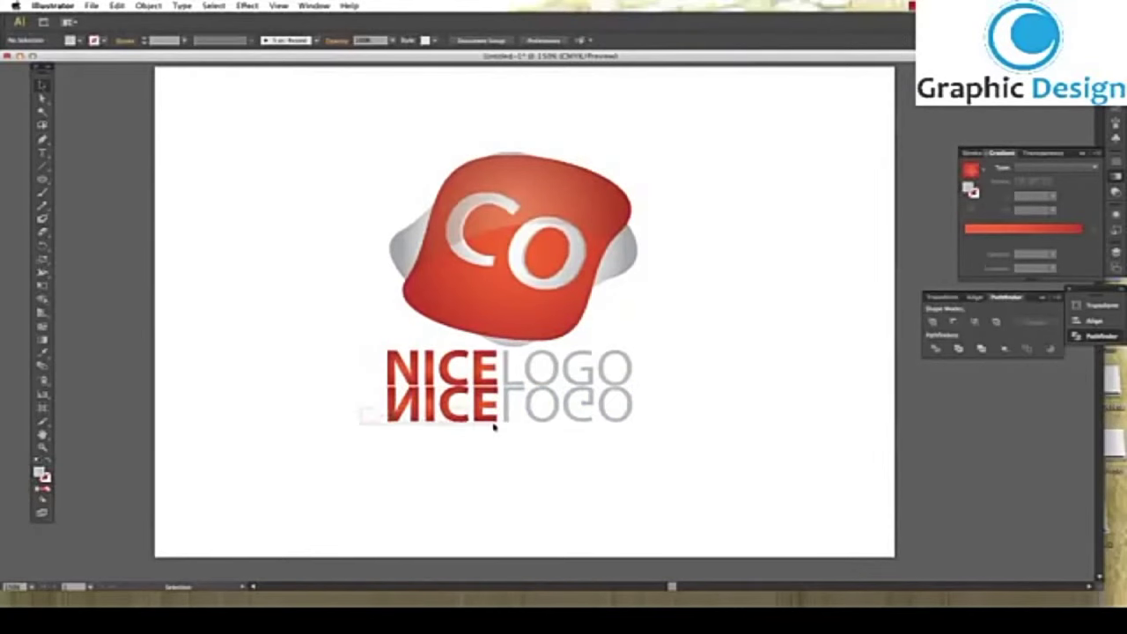
{"action": "left_click", "coordinate": [965, 237]}
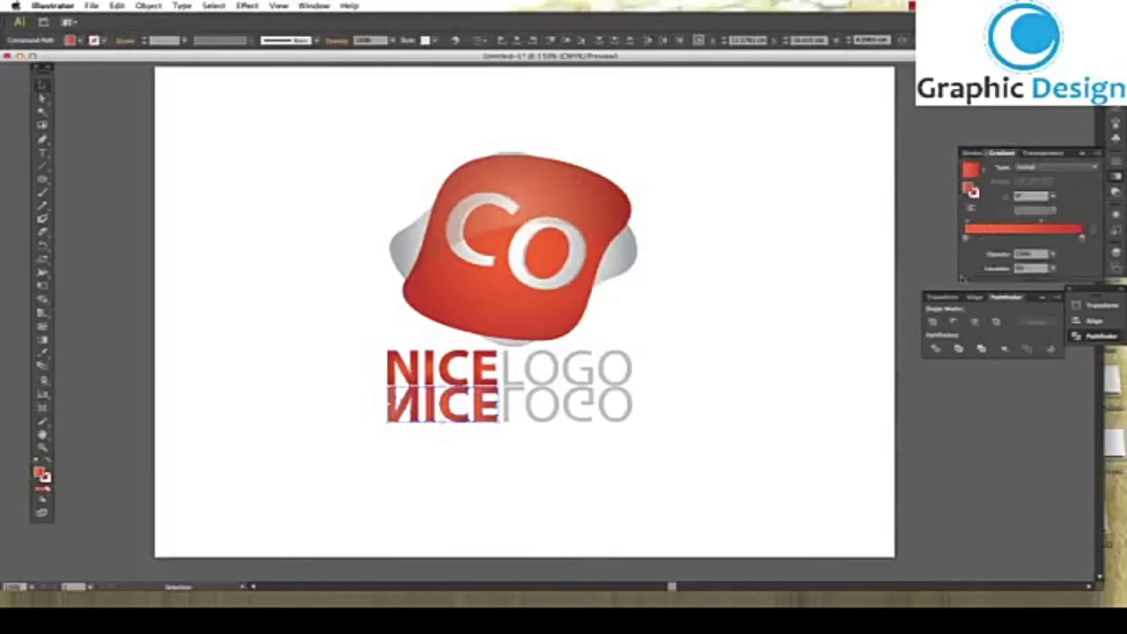
{"action": "left_click", "coordinate": [1052, 254]}
{"action": "left_click", "coordinate": [1067, 387]}
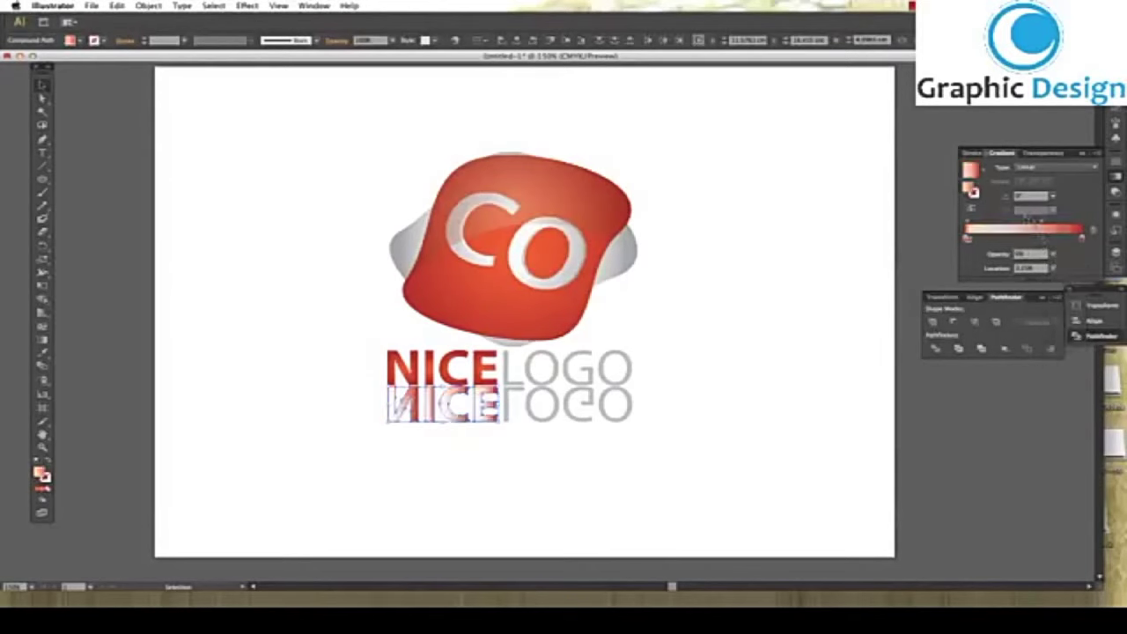
{"action": "left_click_drag", "start_coordinate": [968, 237], "coordinate": [992, 237]}
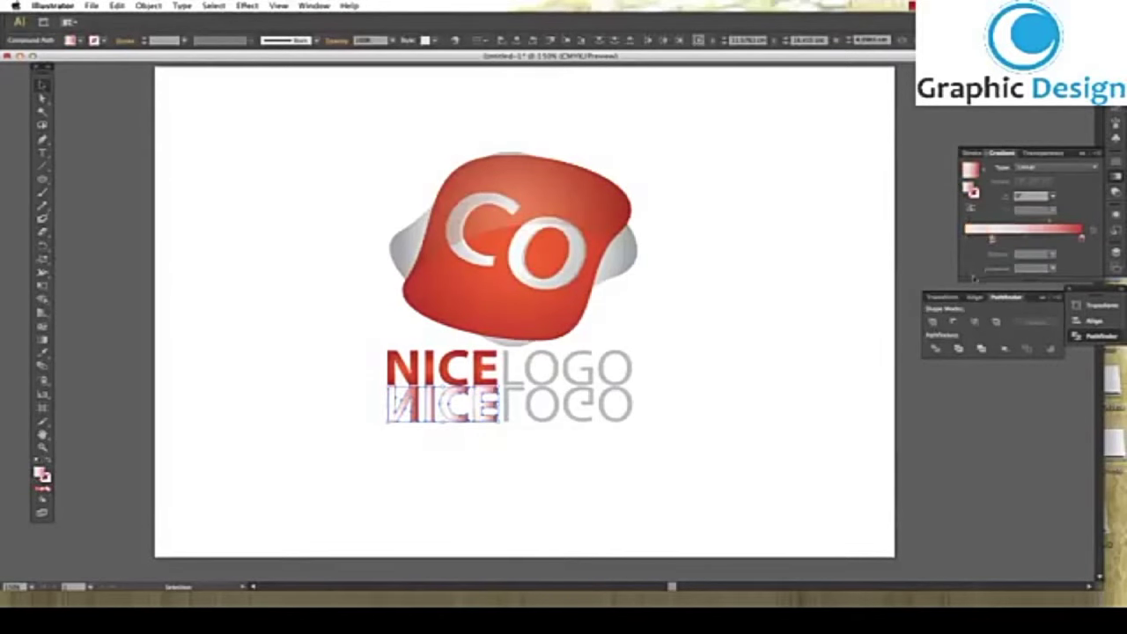
{"action": "left_click", "coordinate": [1052, 195]}
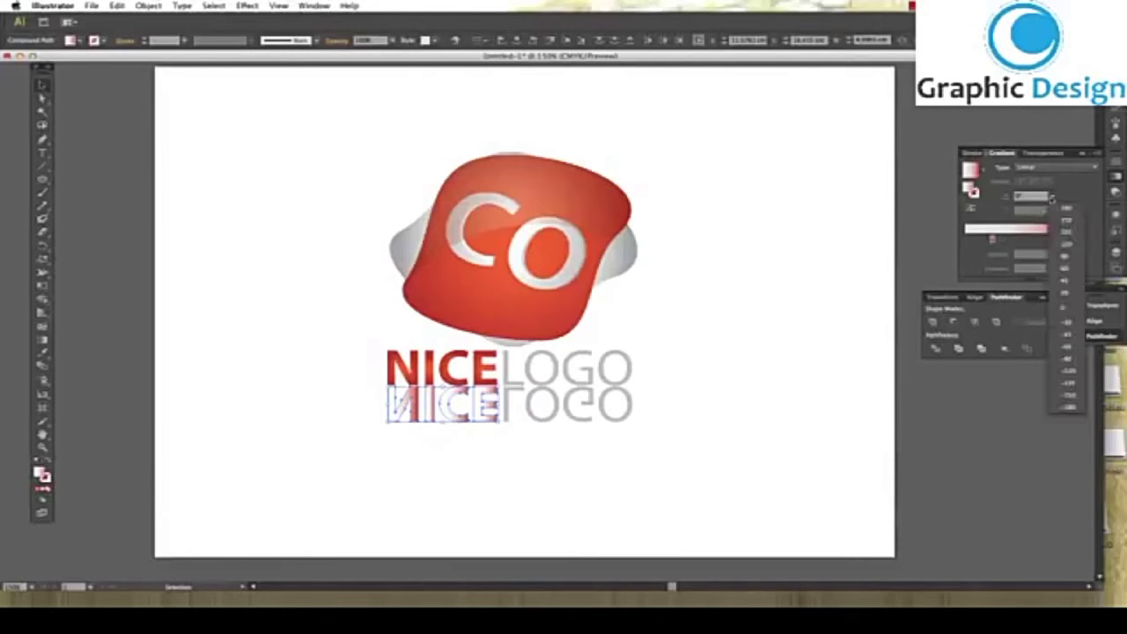
{"action": "left_click", "coordinate": [1064, 261]}
{"action": "left_click_drag", "start_coordinate": [678, 408], "coordinate": [505, 420]}
Give the reflected LOGO a linear gradient with a pale pink stop and a vertical angle
{"action": "left_click", "coordinate": [537, 409]}
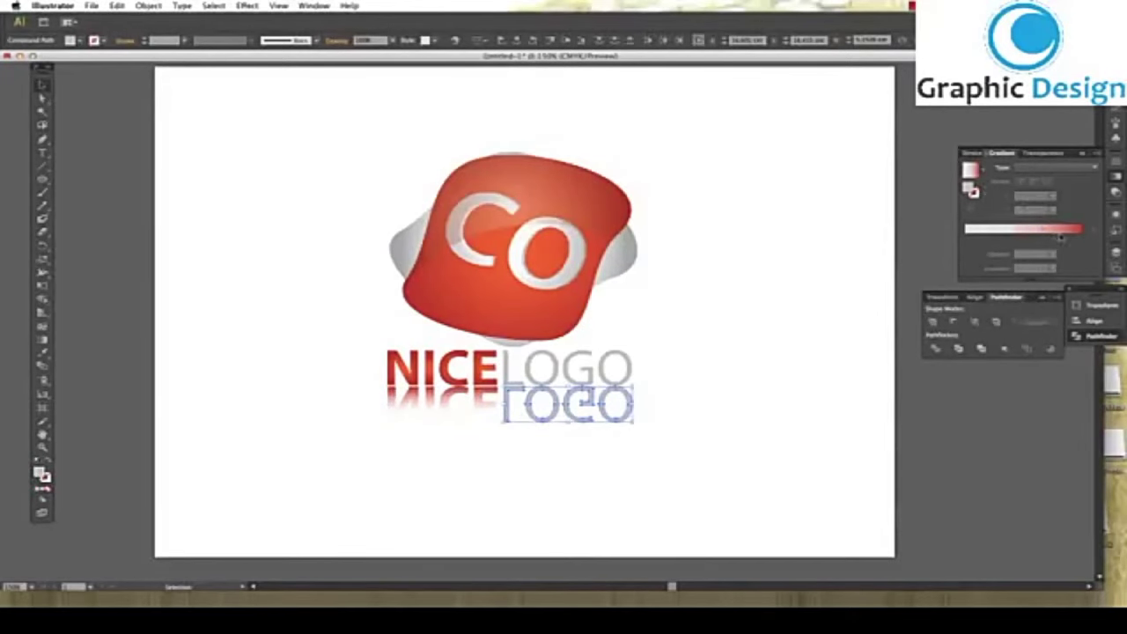
{"action": "left_click", "coordinate": [1060, 234]}
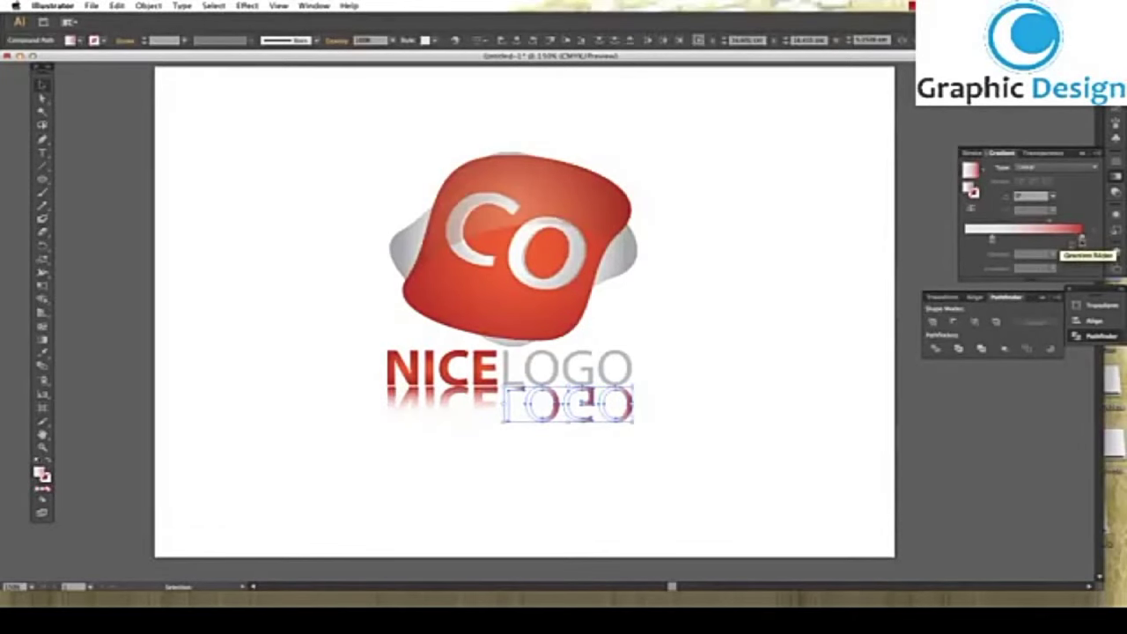
{"action": "double_click", "coordinate": [1082, 240]}
{"action": "left_click", "coordinate": [929, 296]}
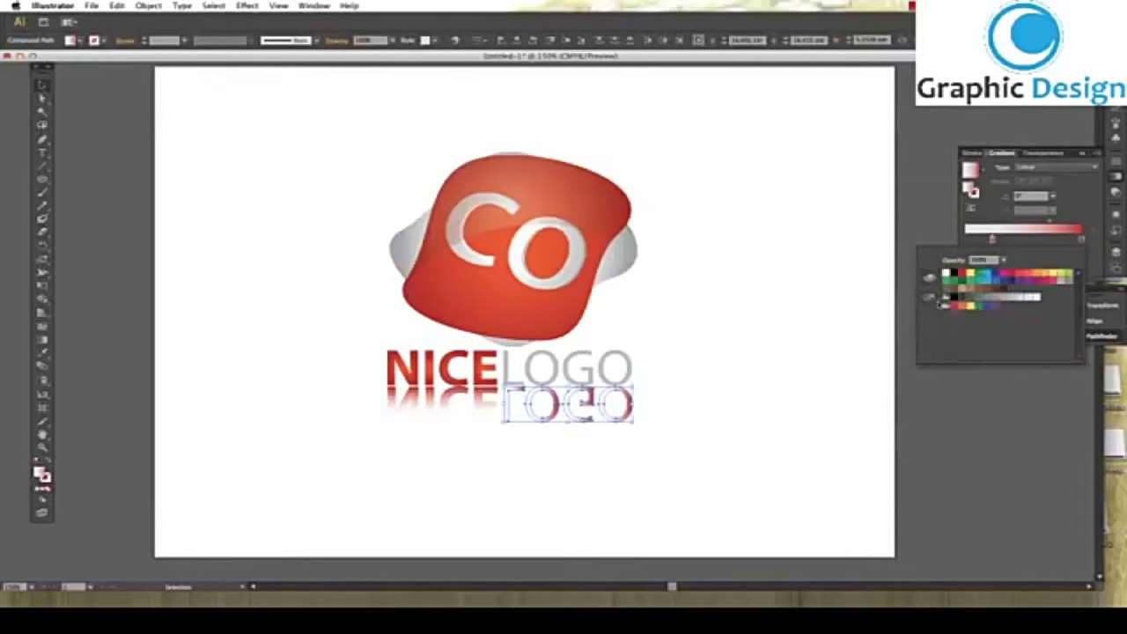
{"action": "left_click", "coordinate": [996, 300]}
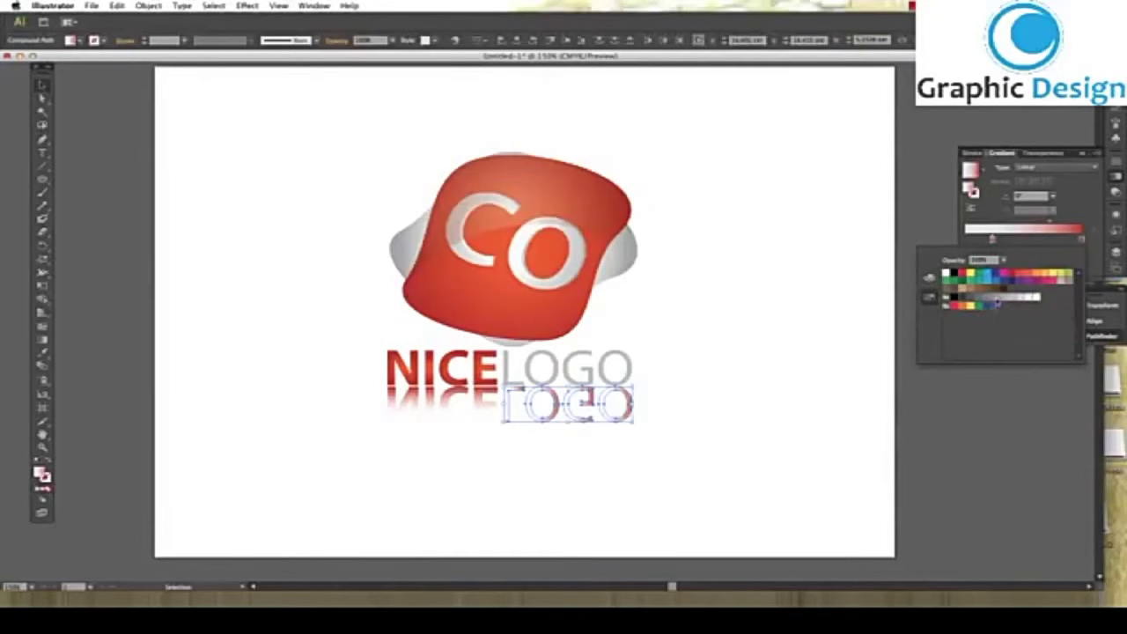
{"action": "left_click", "coordinate": [992, 240]}
{"action": "double_click", "coordinate": [992, 240]}
{"action": "left_click", "coordinate": [992, 240]}
{"action": "double_click", "coordinate": [992, 240]}
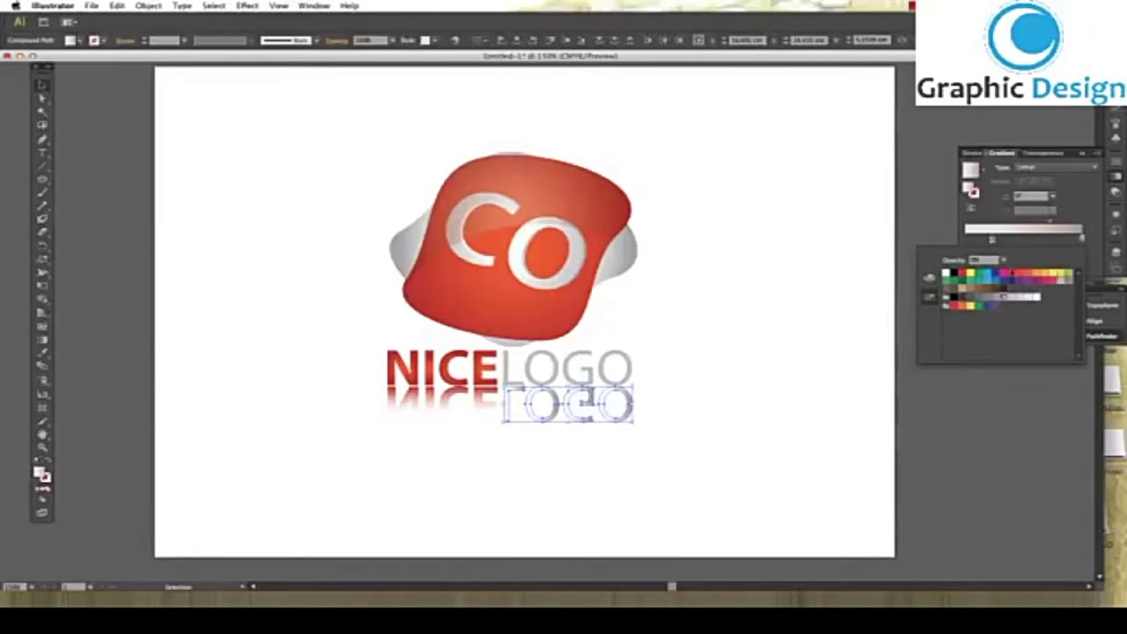
{"action": "left_click", "coordinate": [1052, 199]}
{"action": "left_click", "coordinate": [1054, 199]}
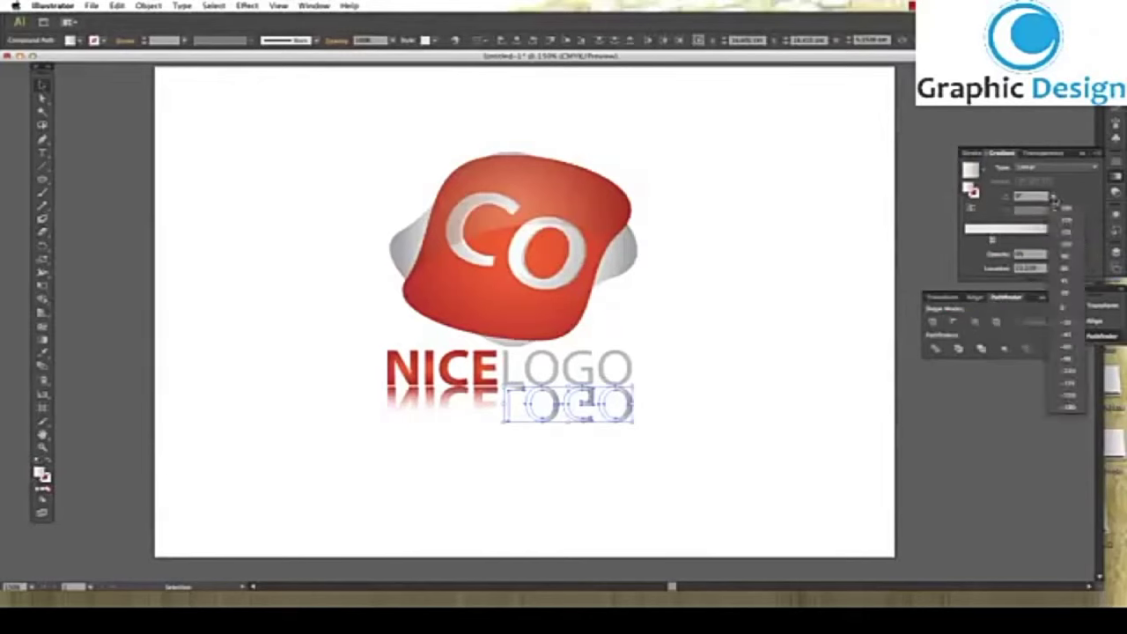
{"action": "left_click", "coordinate": [1072, 265]}
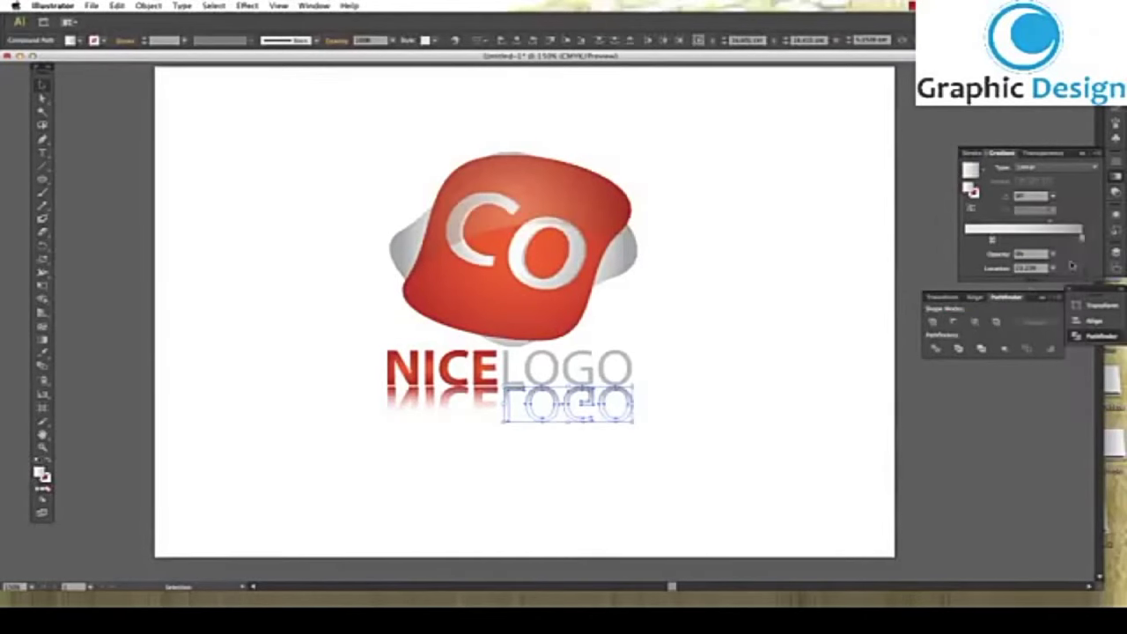
{"action": "left_click", "coordinate": [812, 393]}
Adjust the gradient midpoint on the reflected letters to soften the fade
{"action": "left_click_drag", "start_coordinate": [810, 393], "coordinate": [508, 449]}
{"action": "left_click", "coordinate": [1059, 224]}
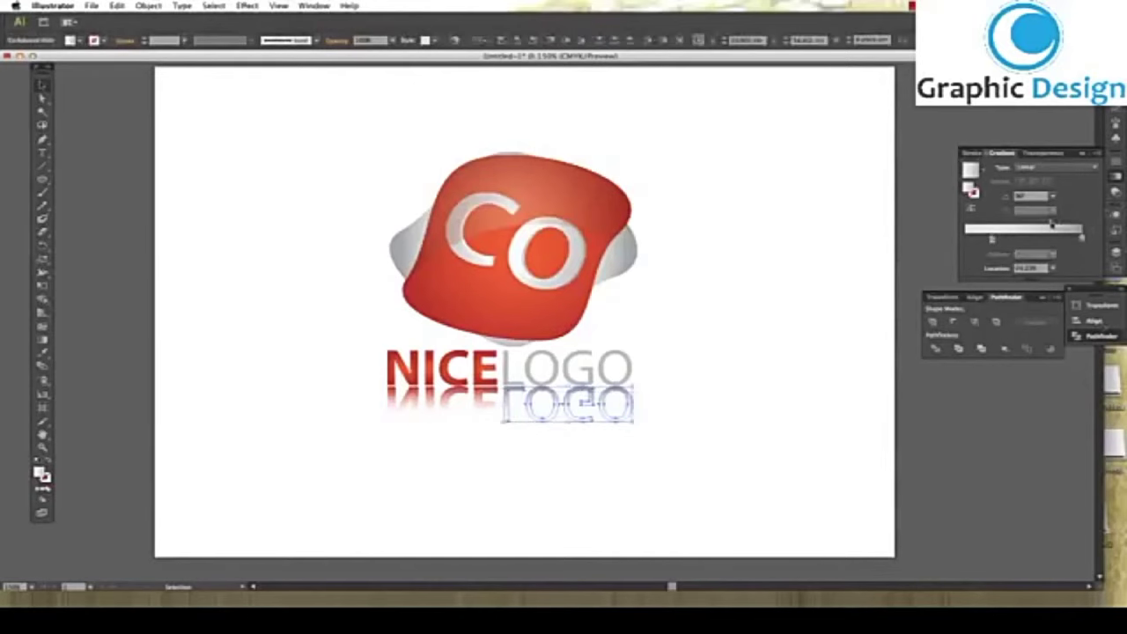
{"action": "left_click_drag", "start_coordinate": [351, 403], "coordinate": [499, 419]}
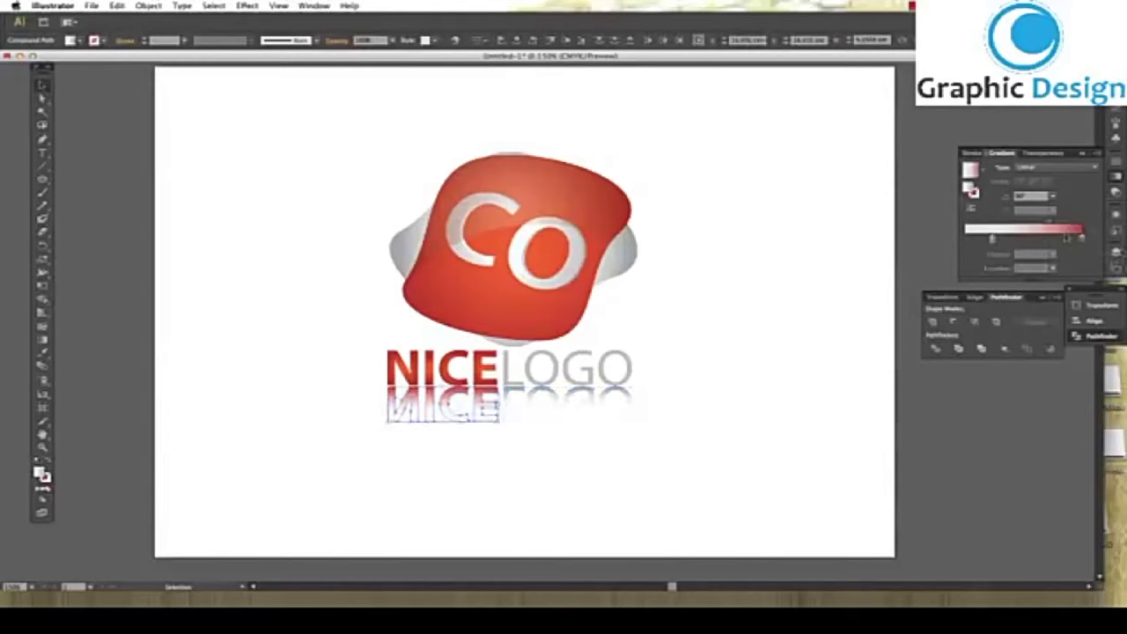
{"action": "left_click", "coordinate": [1062, 222]}
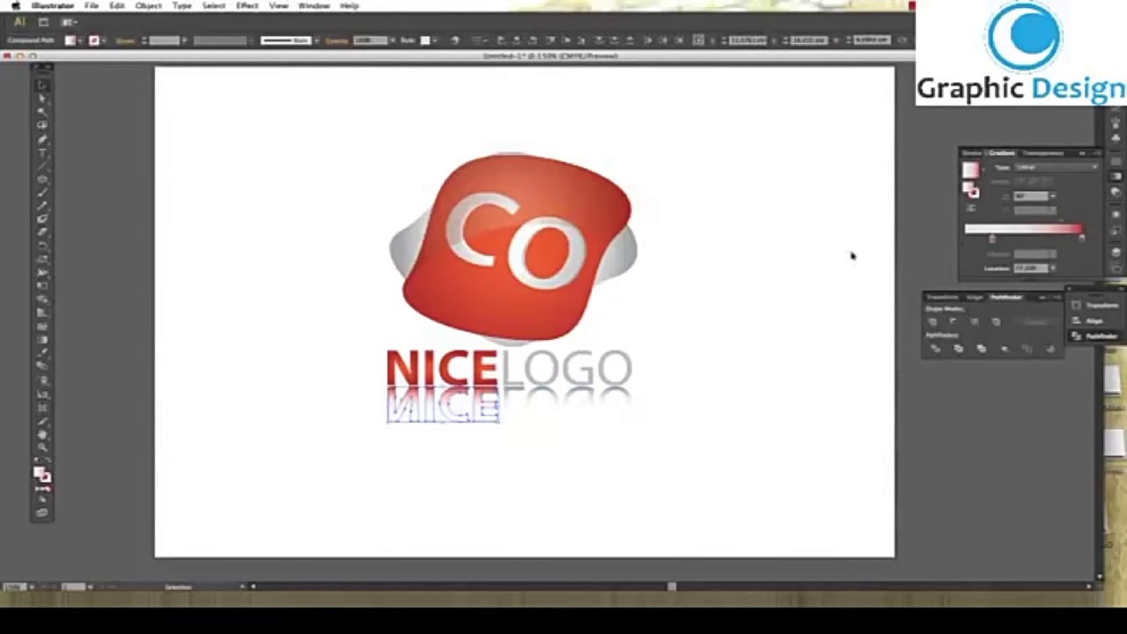
{"action": "left_click", "coordinate": [823, 256]}
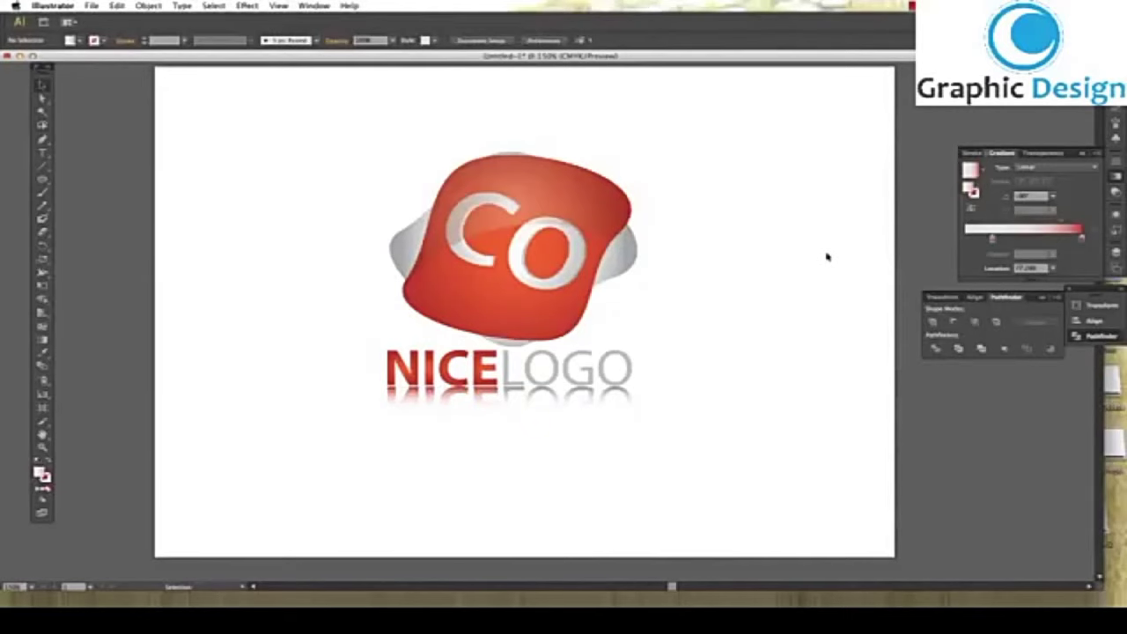